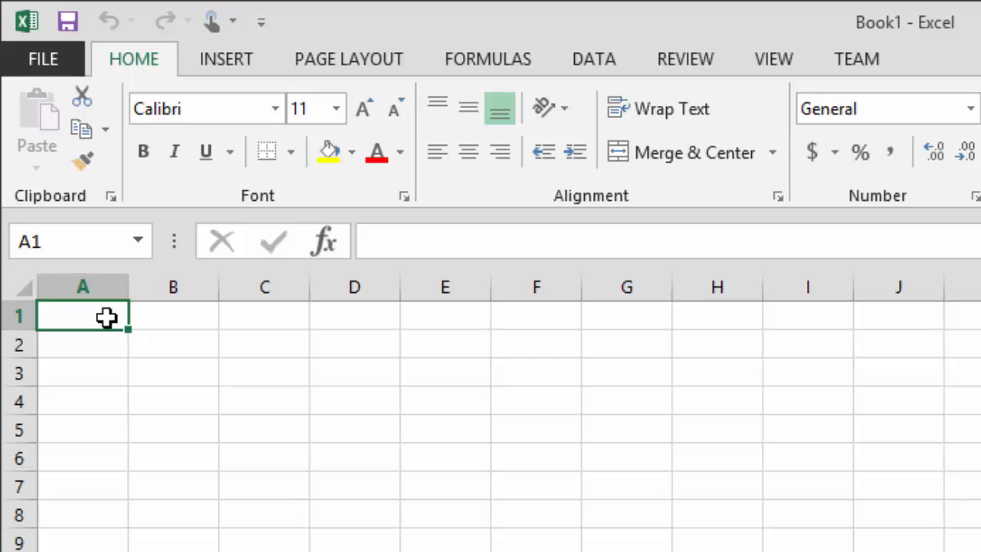
Step: Enter the worksheet title "So Sweet Lemonade Stand Sales" in cell A1
double_click(106, 318)
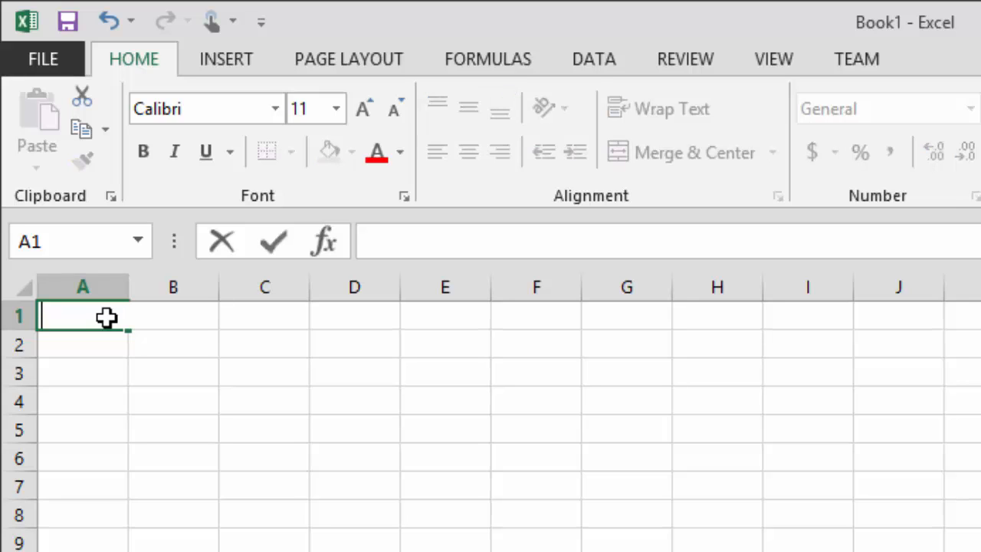
type("So ")
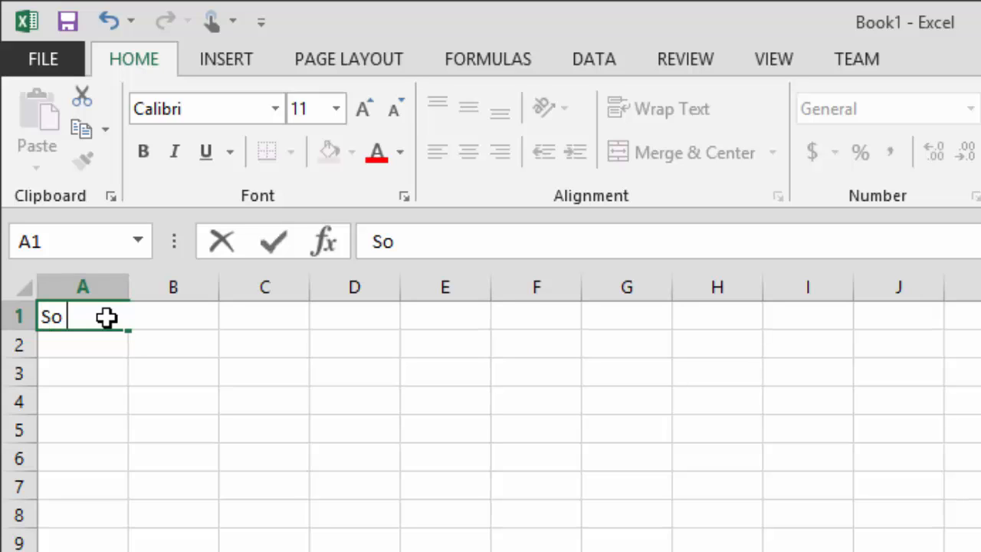
type("Sweet Lem")
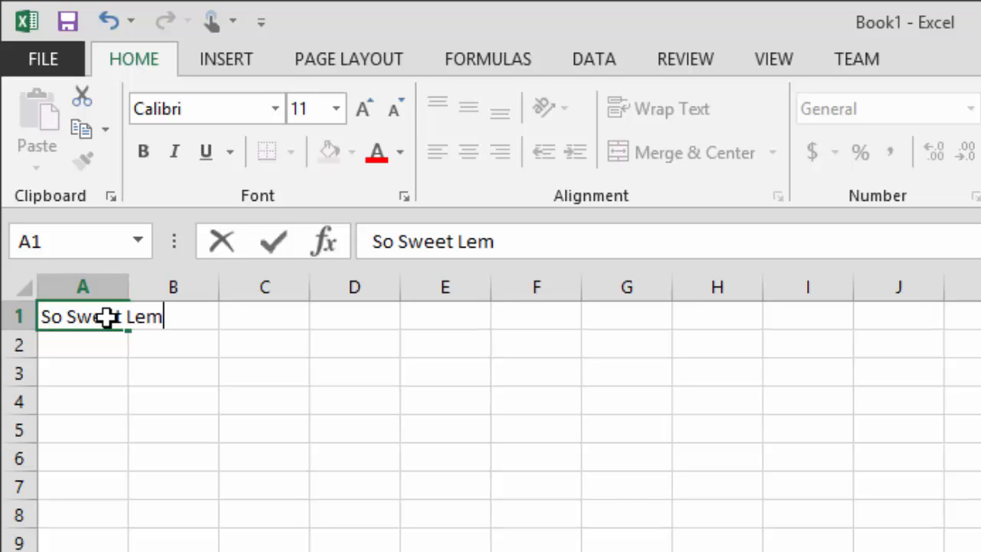
type("onade Stand Sales")
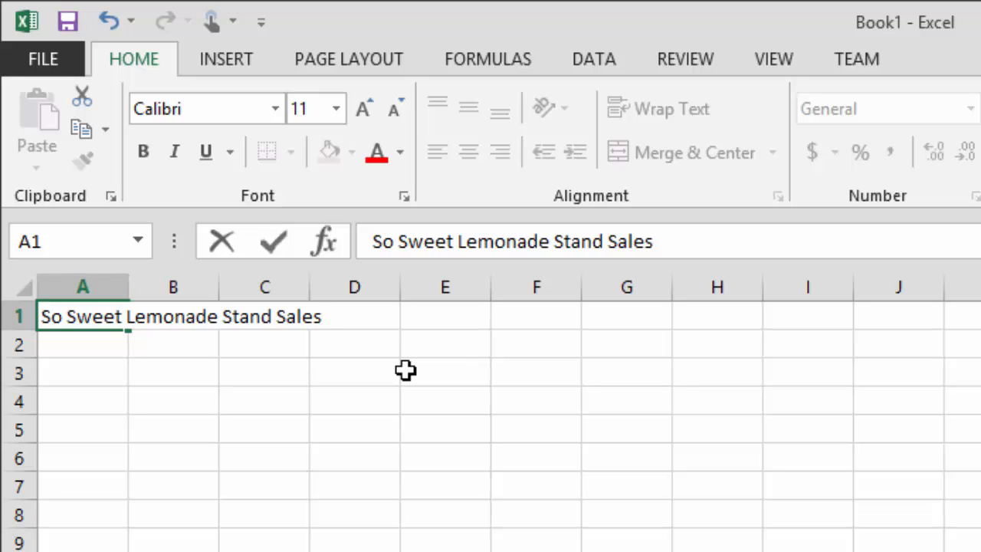
key("Return")
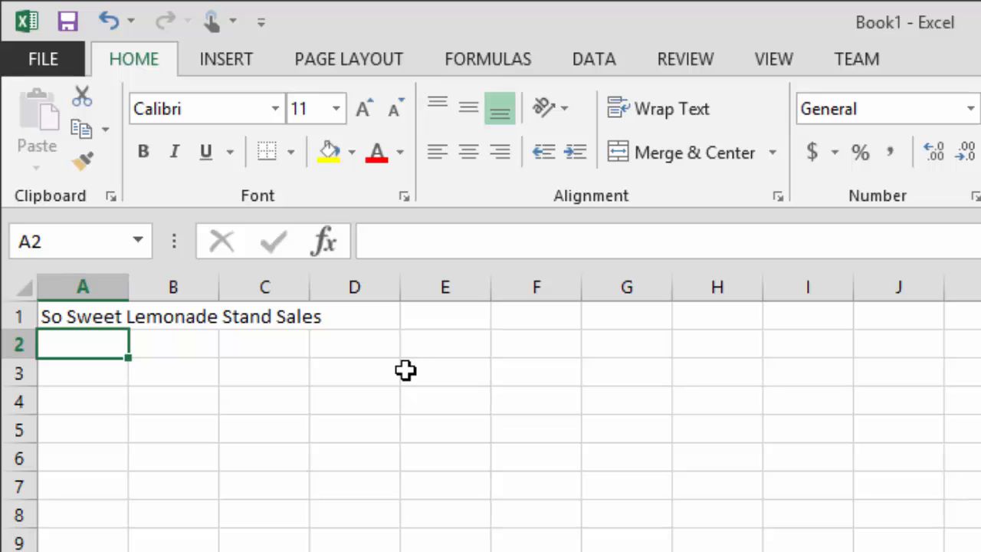
Step: Enter the date August 2016 in cell A2 and the column heading Location in cell A3
type("August")
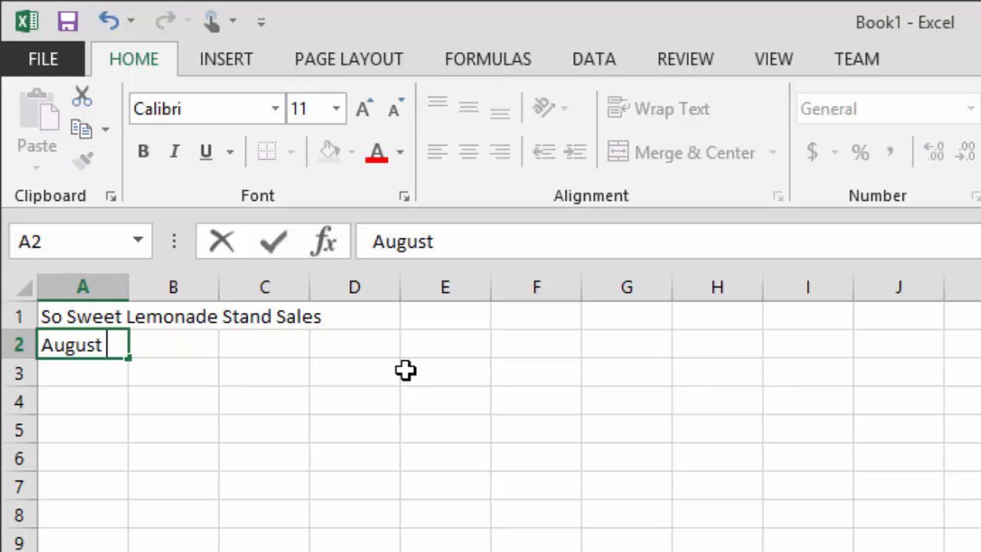
type(" 2016")
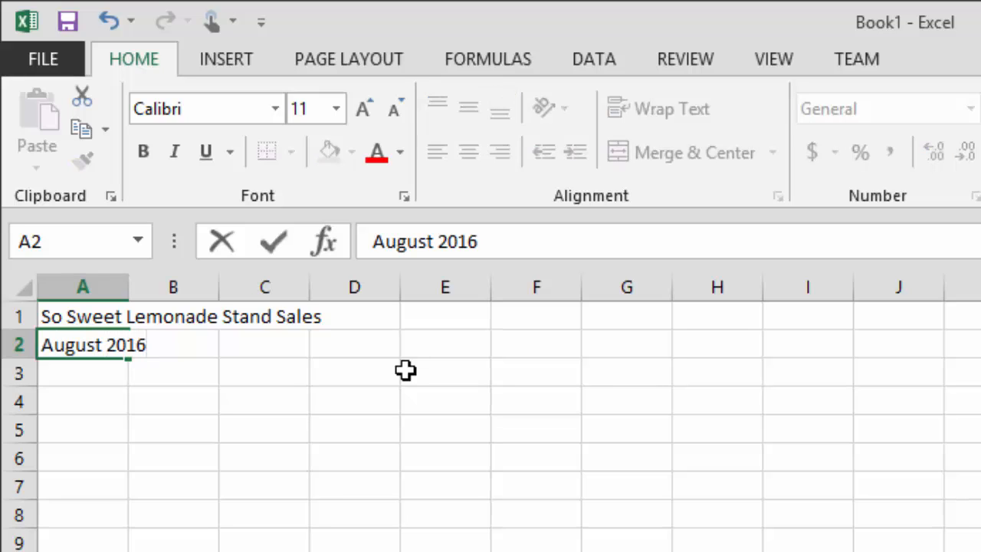
key("Return")
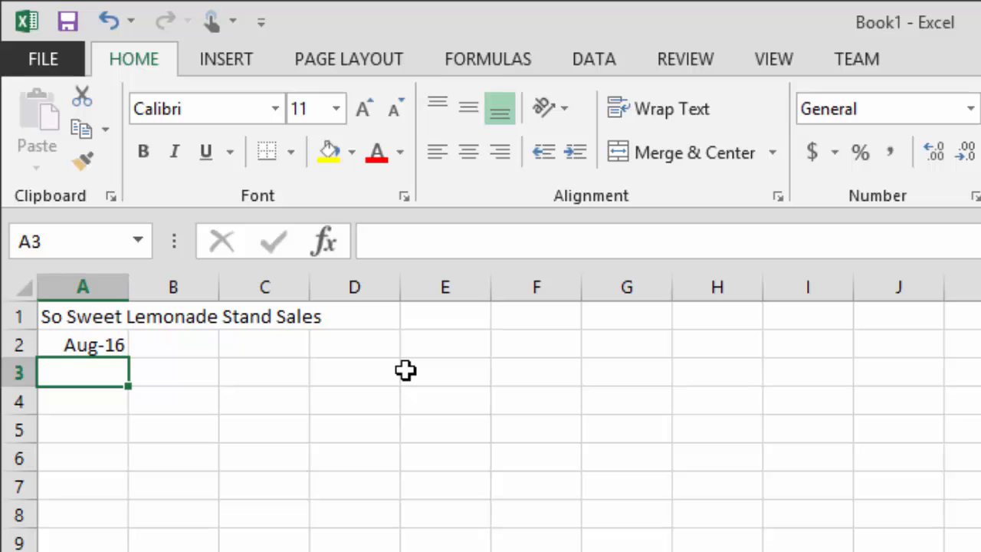
key("Up")
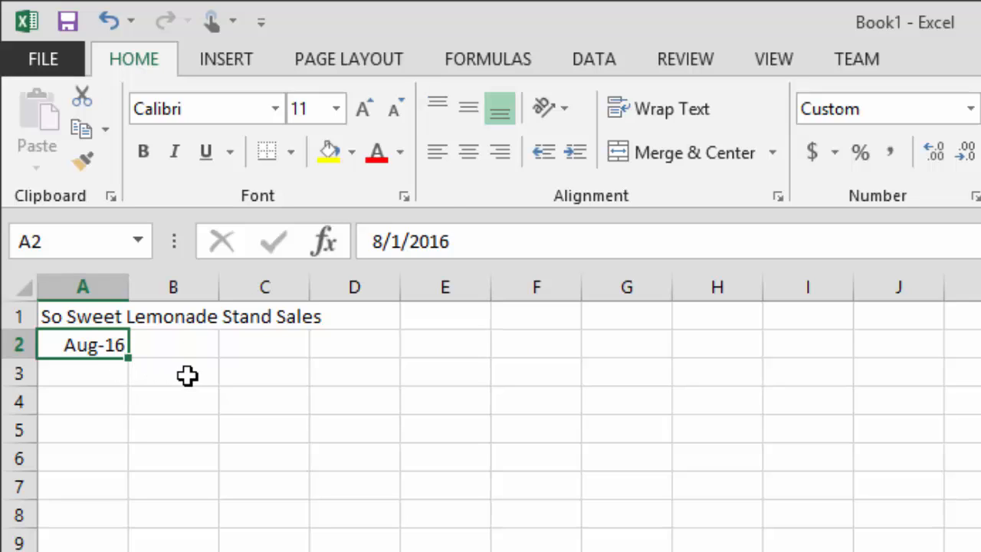
key("Down")
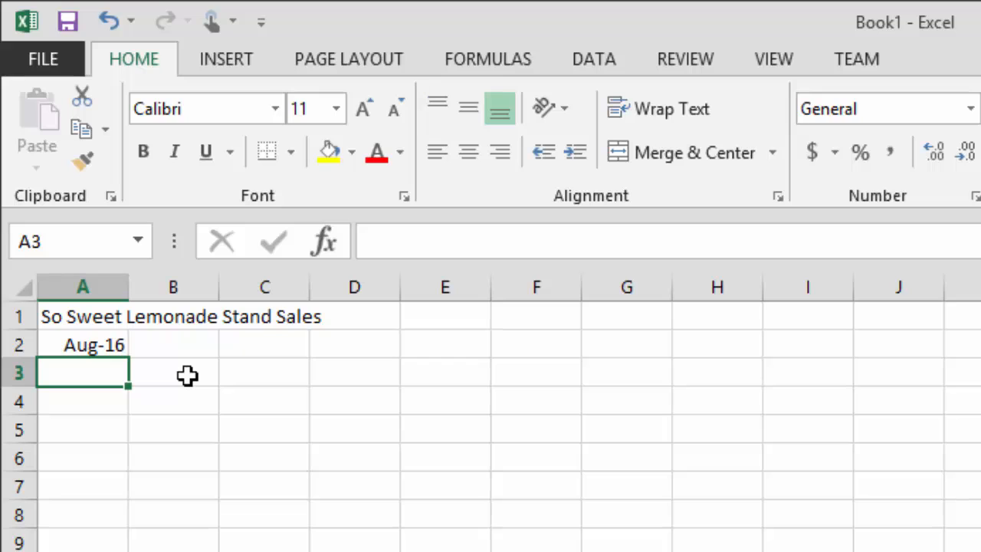
type("Location")
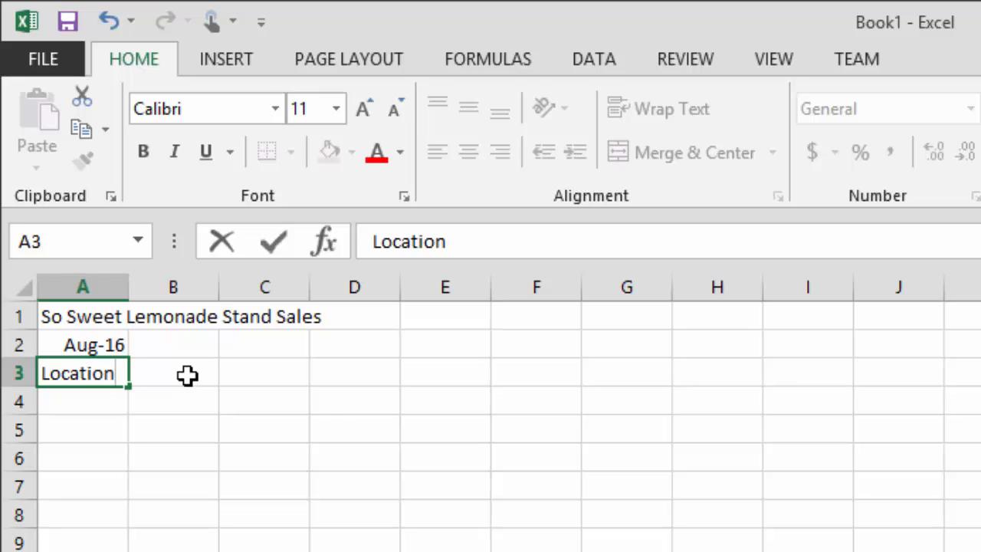
key("Tab")
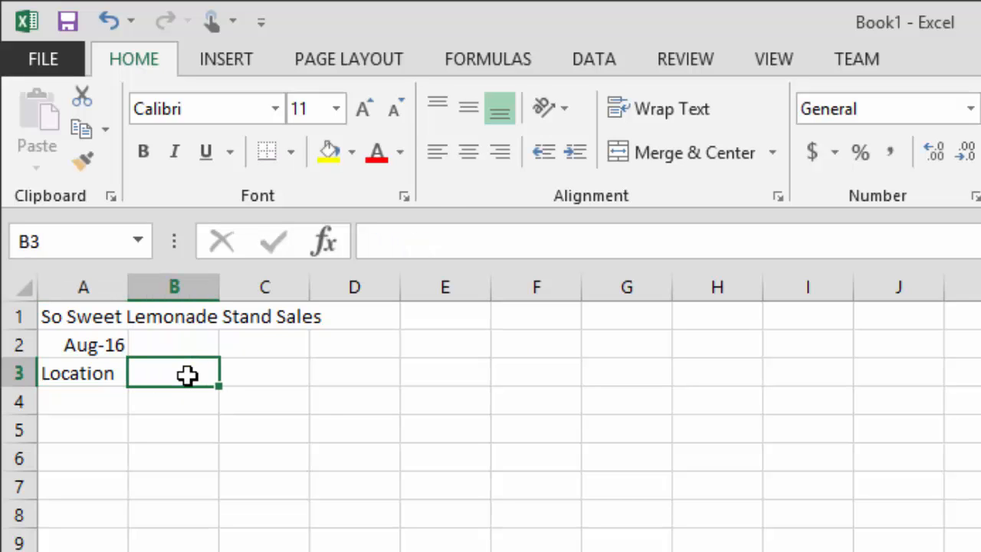
Step: Enter the headings Week 1, Week 2, Week 3 and Week 4 individually in cells B3 through E3
type("Week")
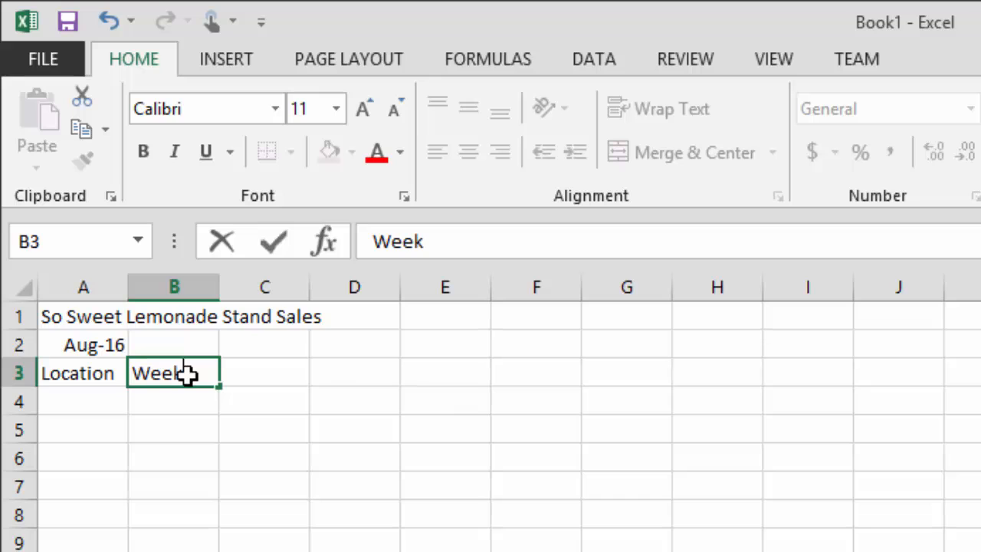
key("Tab")
type("Week 2")
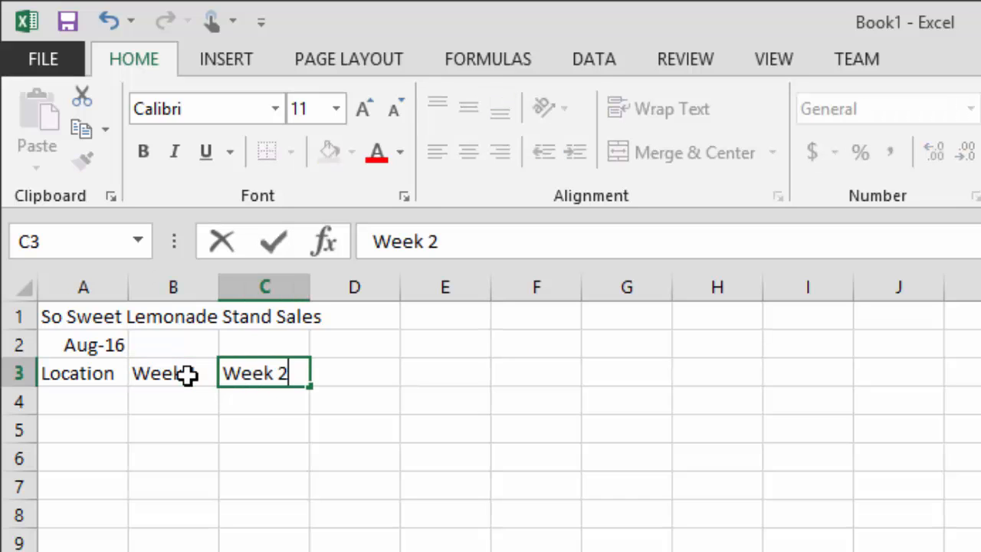
key("Tab")
type("Week 3")
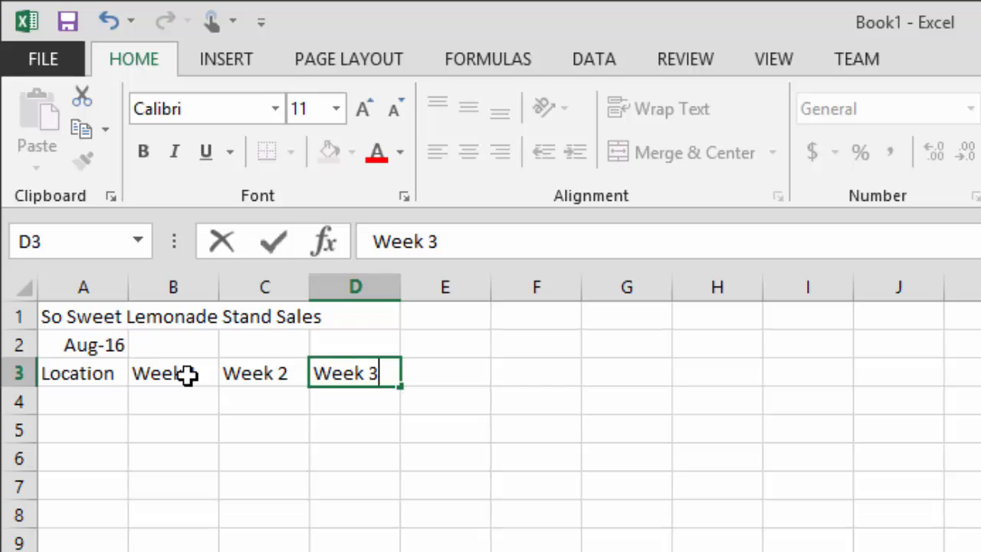
key("Tab")
type("Week 4")
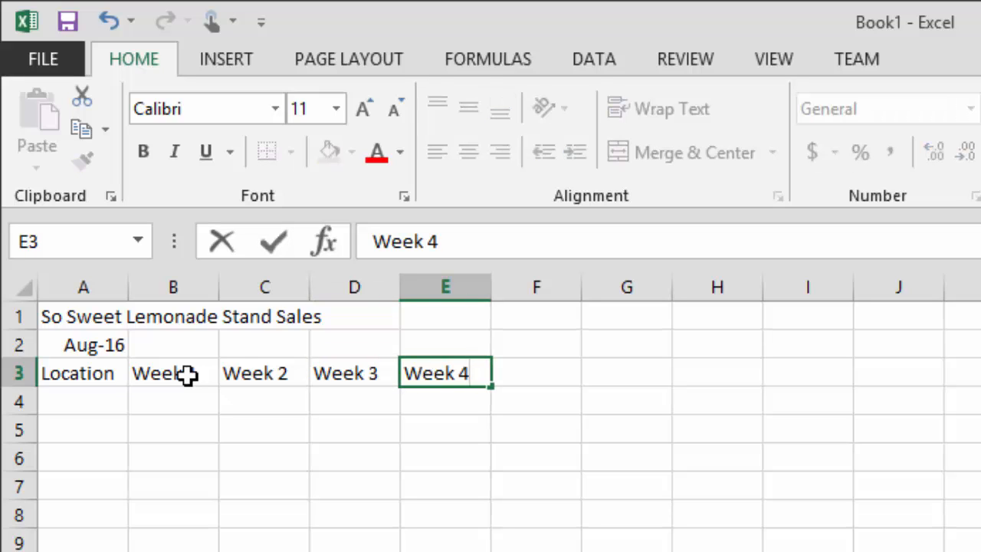
key("Return")
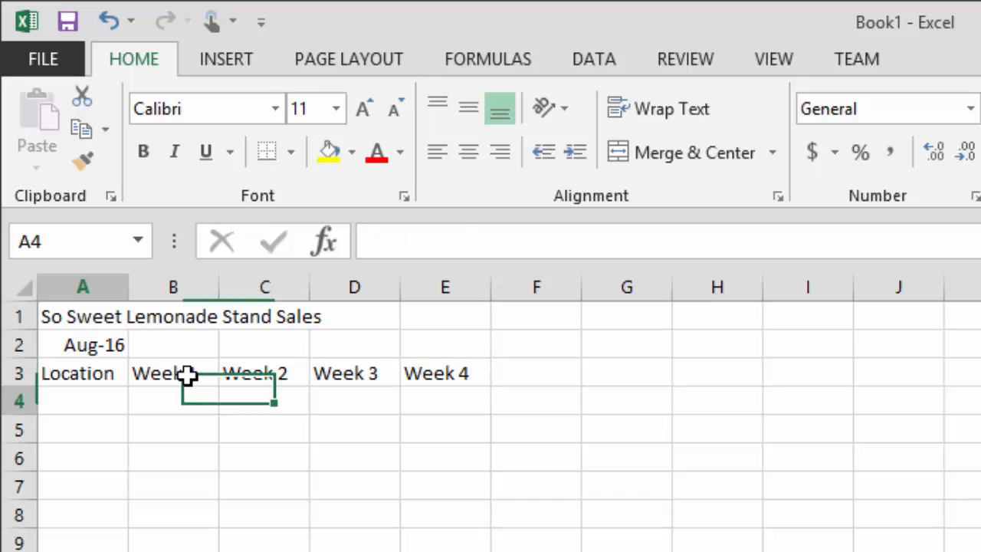
Step: Clear the four week headings from cells B3 through E3
key("Up")
key("Right")
key("shift+Right")
key("shift+Right")
key("shift+Right")
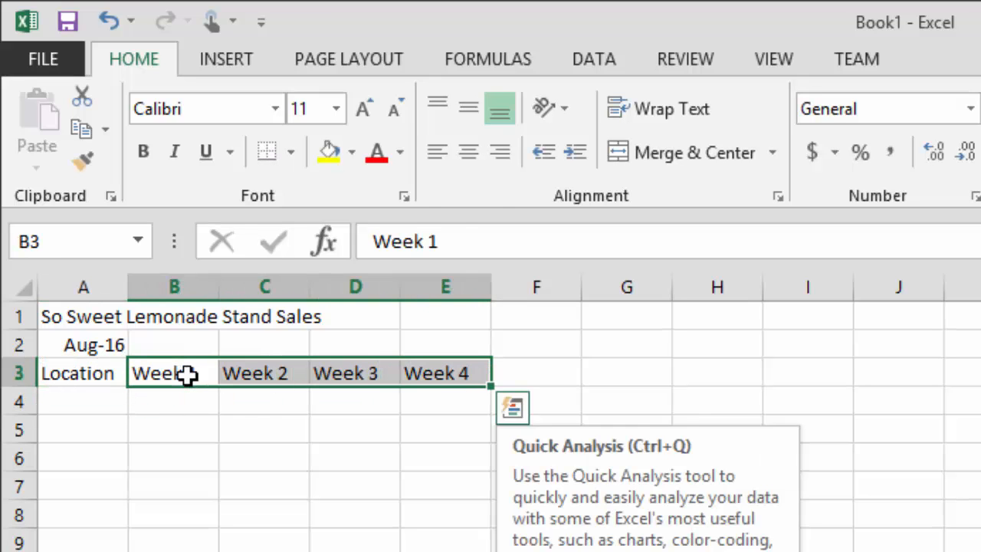
key("Delete")
key("Down")
key("Up")
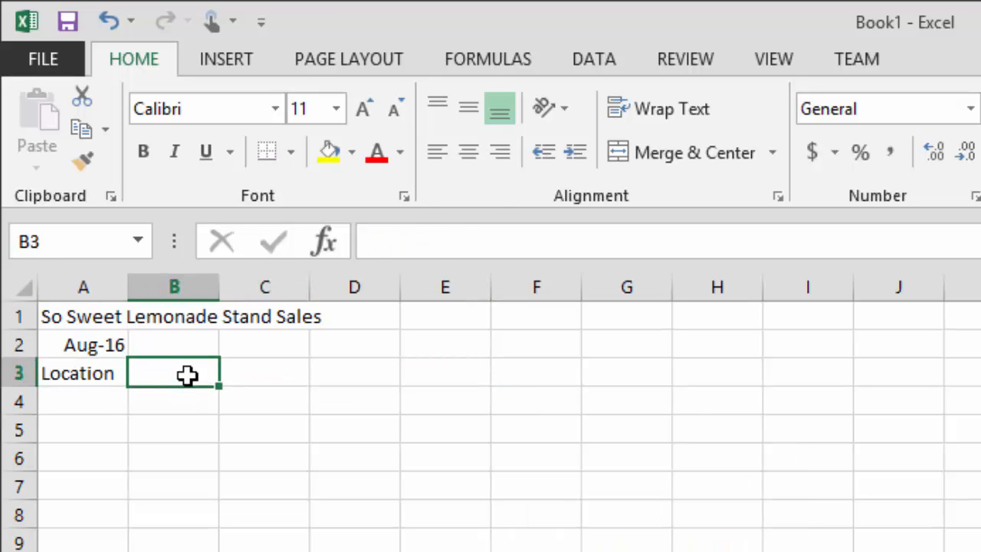
Step: Enter Week 1 in B3 and Week 2 in C3, and autofill the series across through Week 4 in E3
type("Week 1")
key("Tab")
type("W")
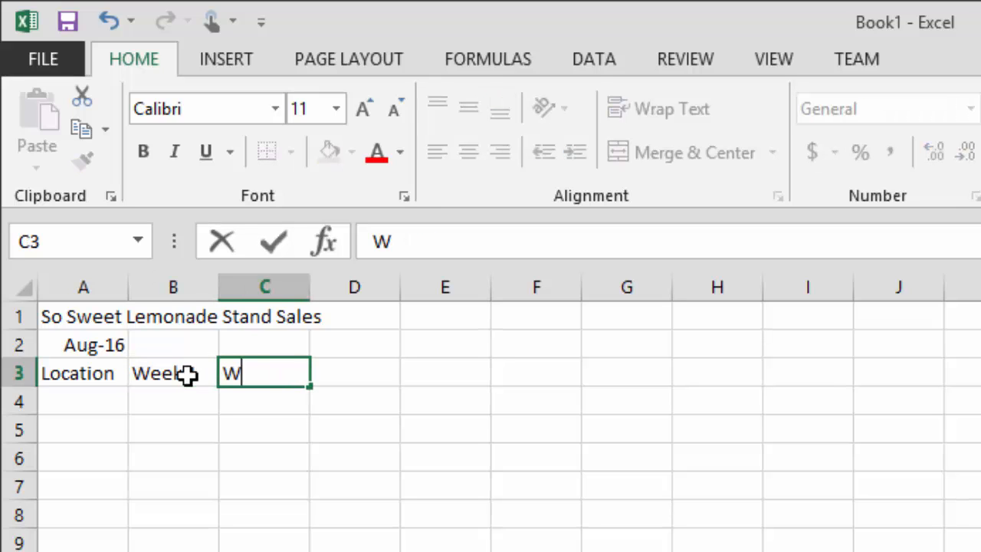
type("eek 2")
left_click(188, 374)
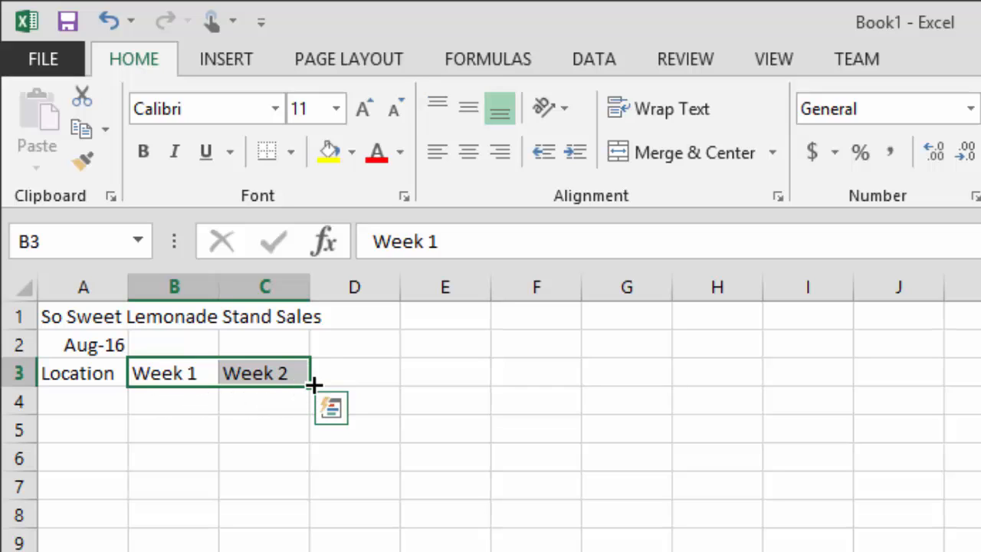
left_click_drag(315, 385, 455, 381)
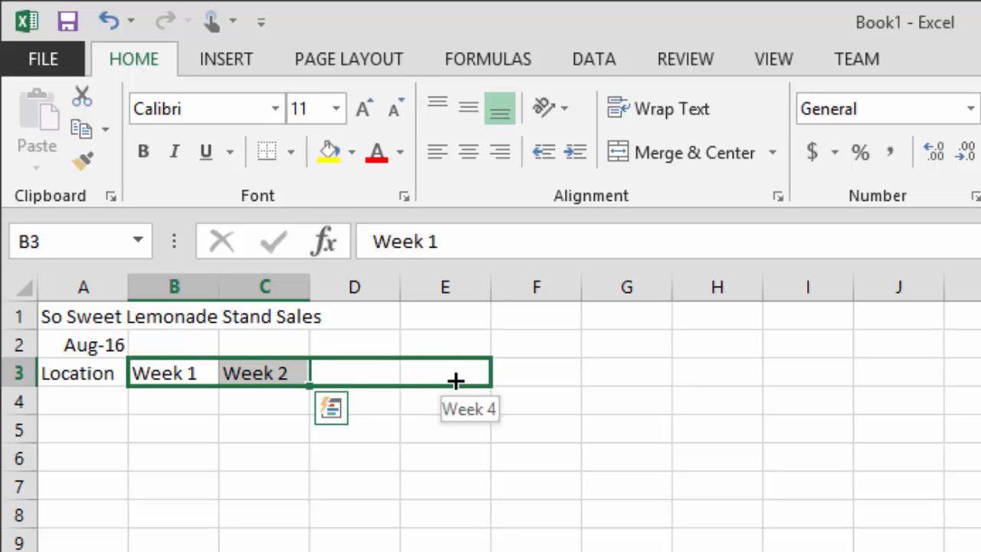
left_click_drag(455, 381, 455, 381)
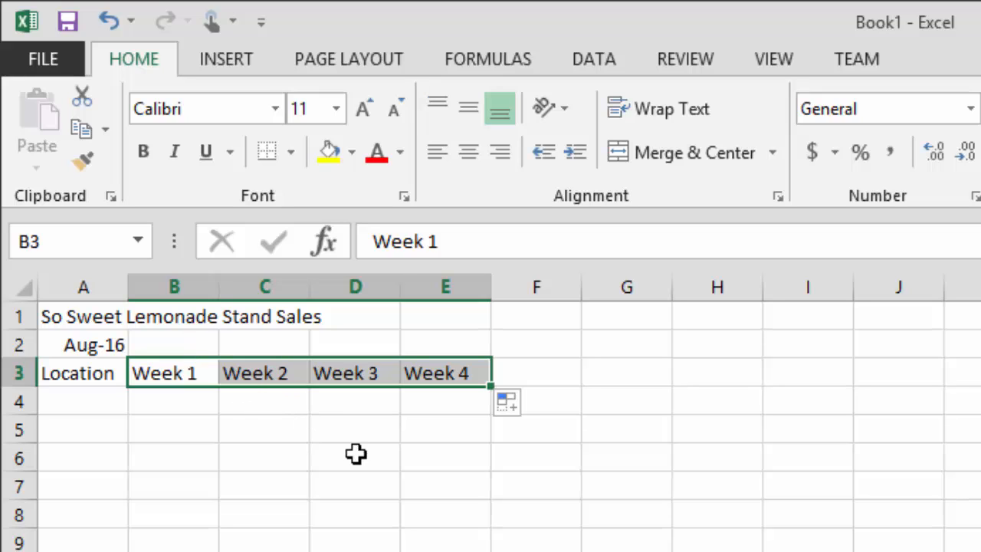
key("Left")
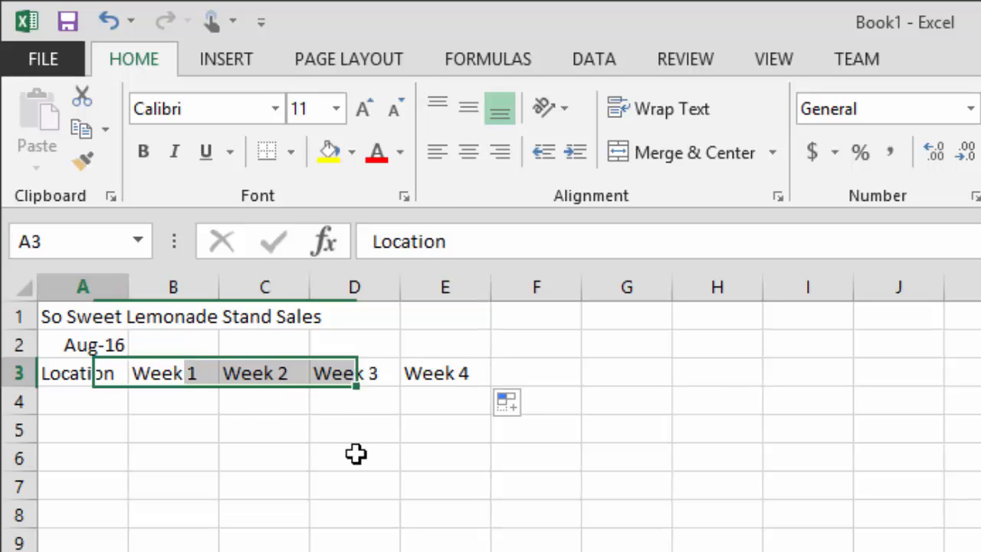
key("Right")
key("Right")
key("Right")
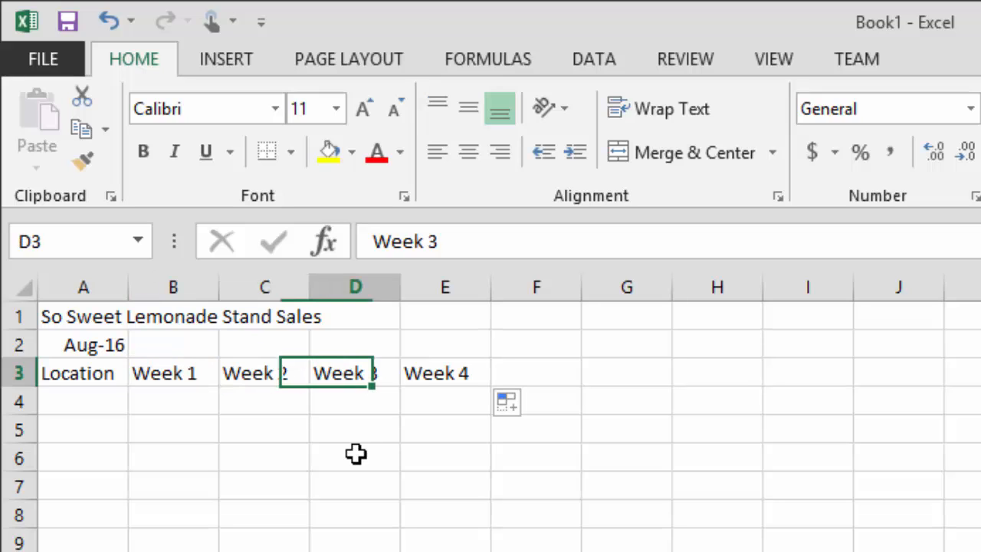
key("Left")
key("Right")
key("Right")
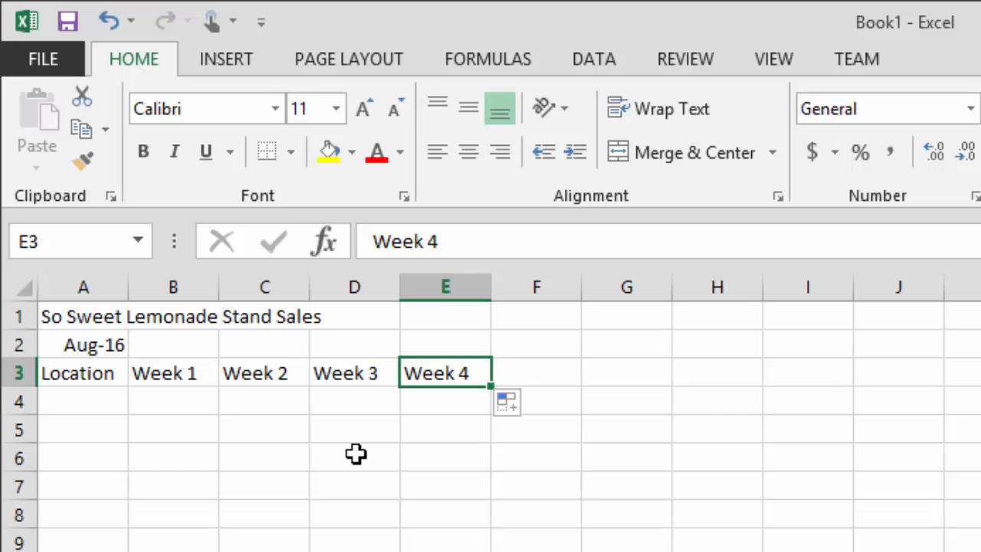
key("Down")
key("Up")
key("Right")
key("Right")
key("Right")
key("Right")
key("Right")
key("Right")
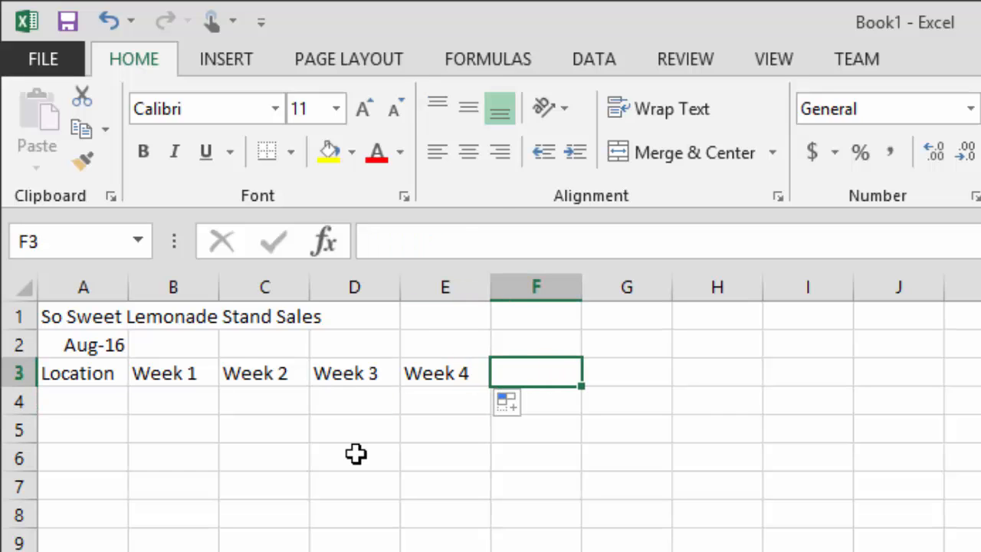
key("Left")
key("Home")
key("Right")
key("Right")
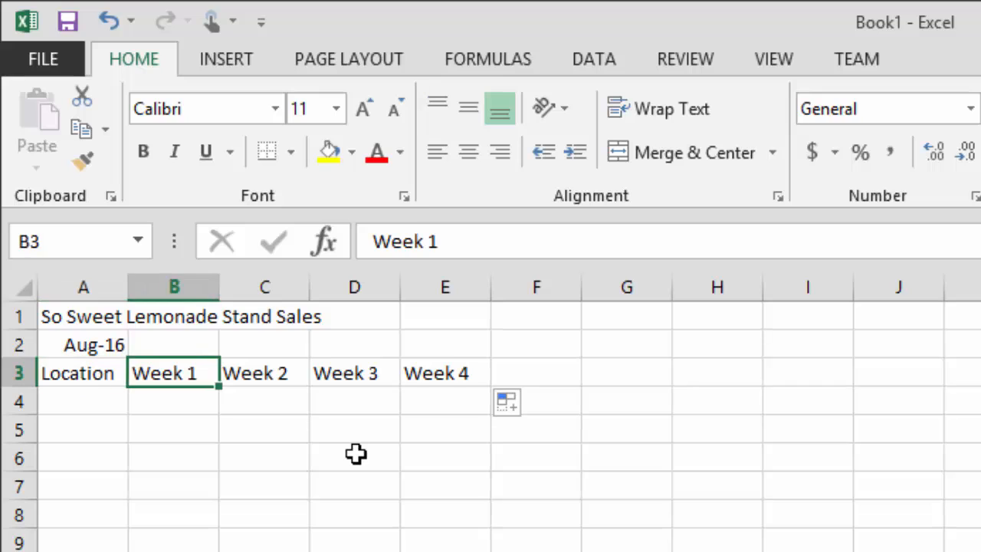
Step: Enter "Oak St." as the first location in cell A4, under the Location heading
key("Down")
key("Left")
key("Left")
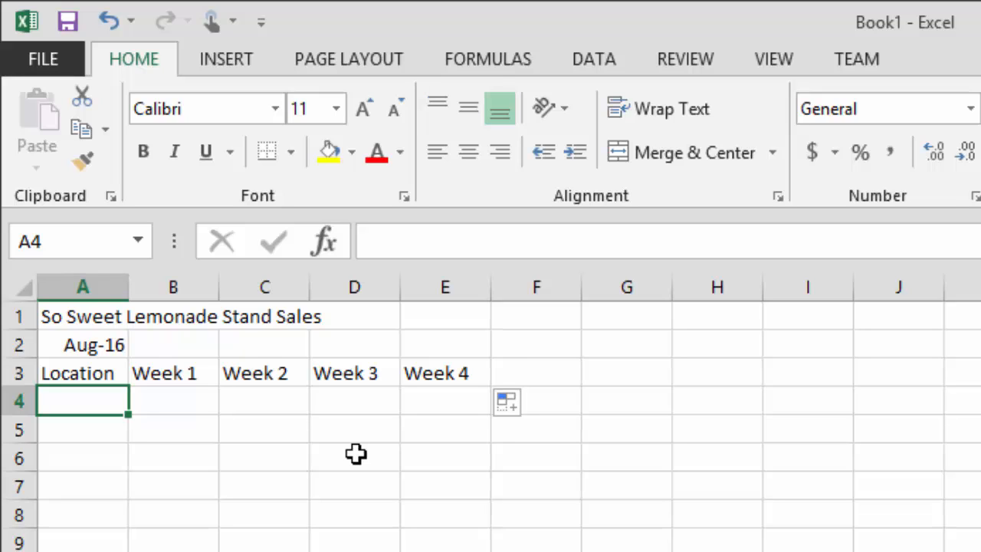
type("Oak St")
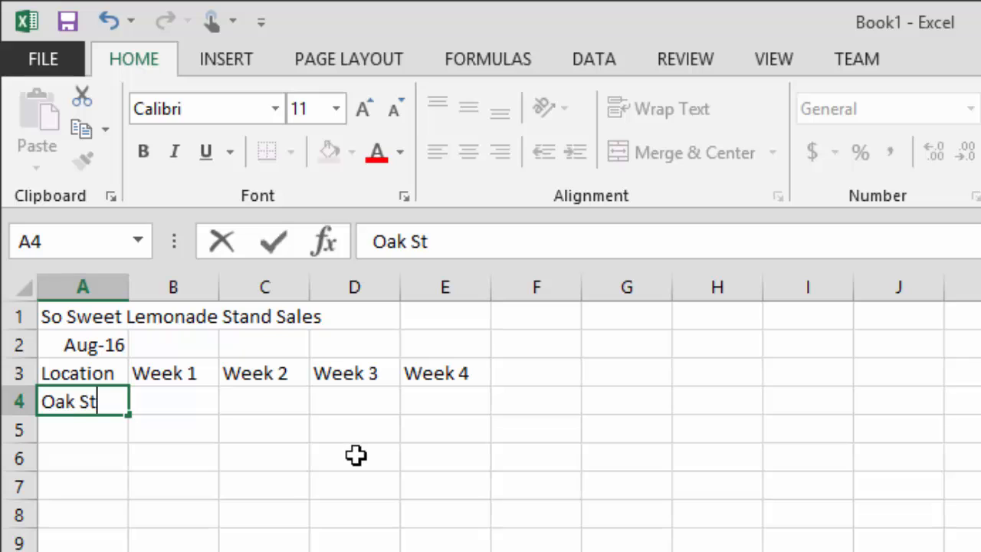
type(".")
key("Return")
Step: Enter the locations "Main St." in cell A5 and "Maple Ave." in cell A6
type("Main ")
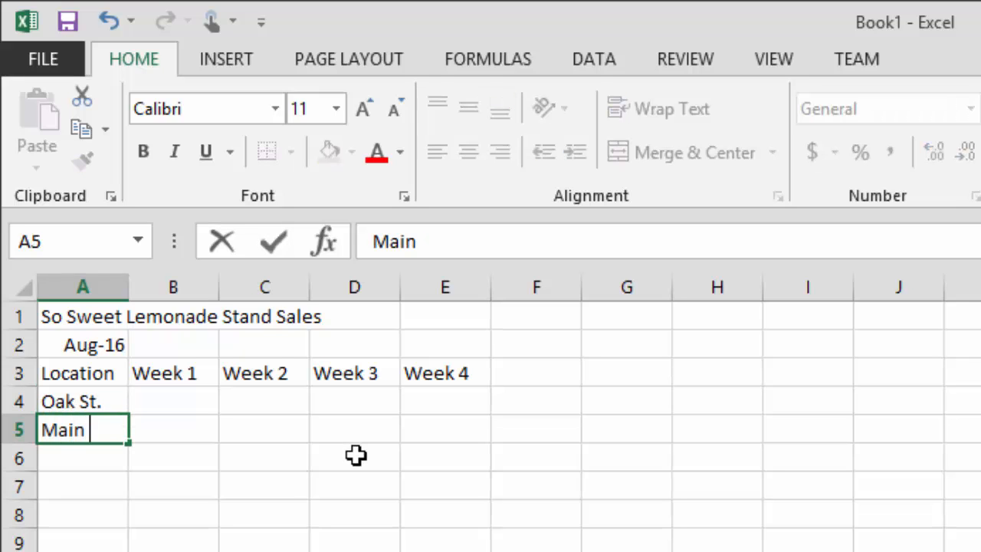
type("ST.")
key("BackSpace")
key("BackSpace")
type("t.")
key("Return")
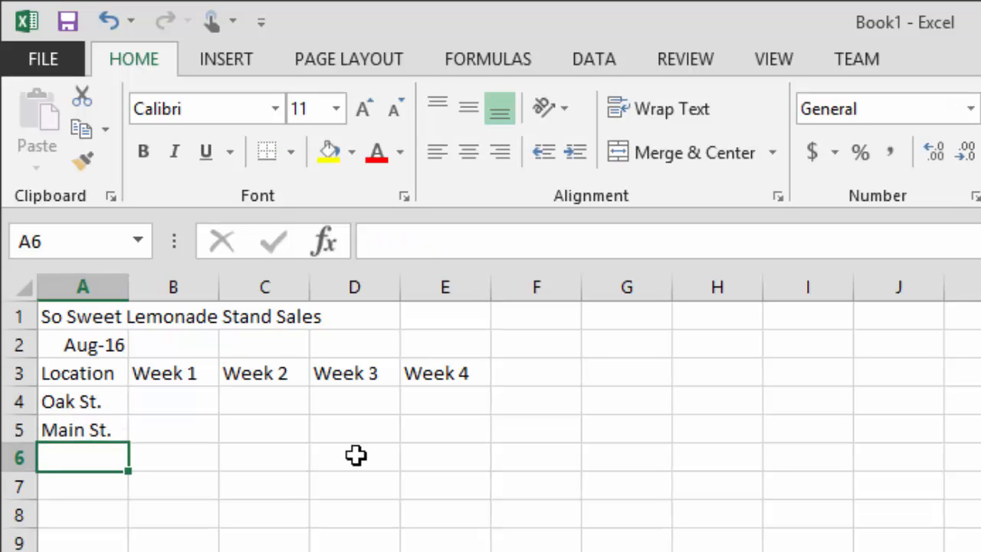
type("Mapl")
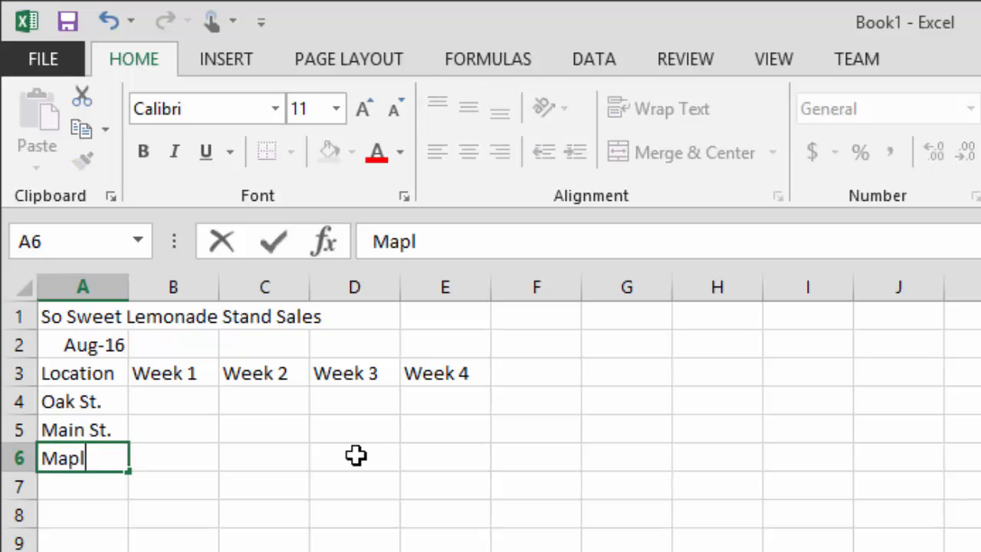
type("e Aven")
key("BackSpace")
type(".")
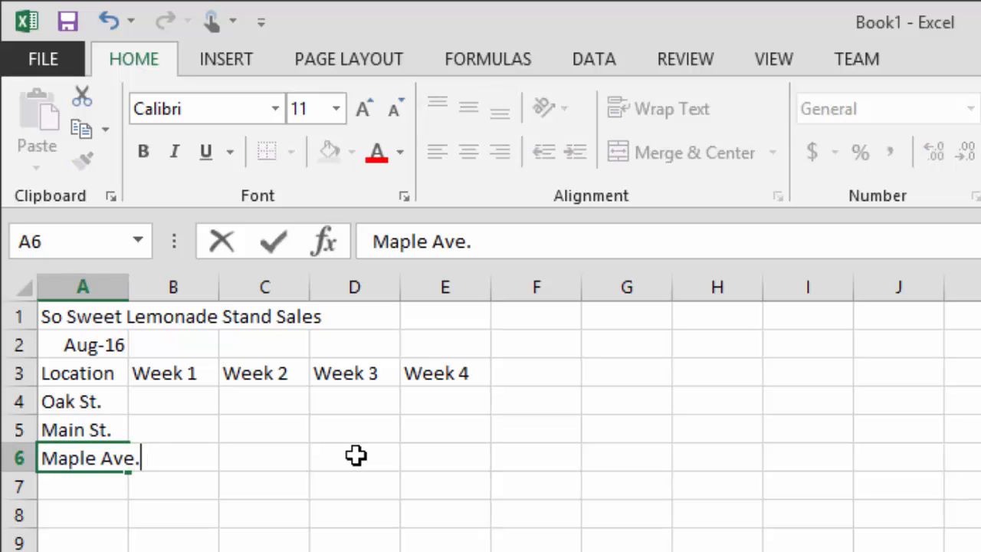
key("Return")
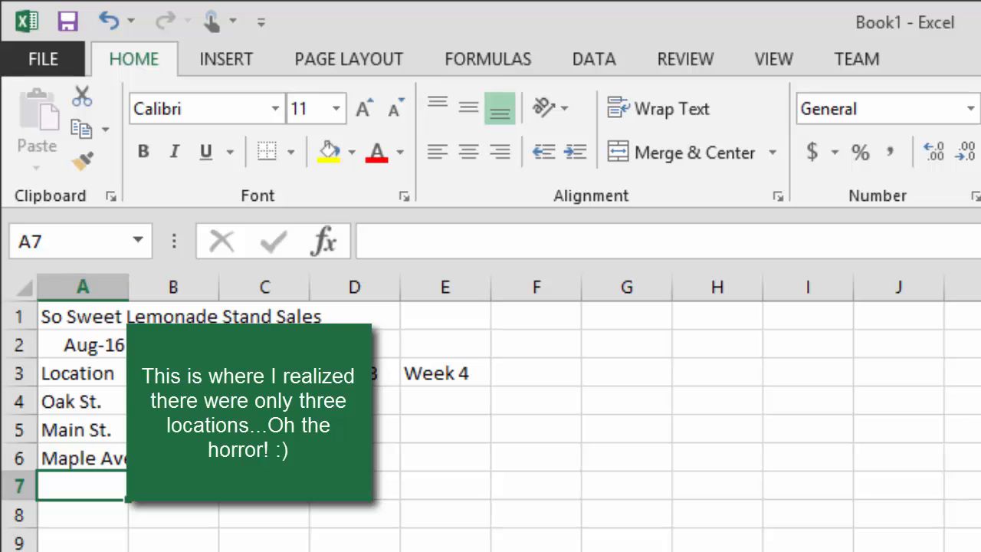
Step: Enter the Oak St. sales of $255 for Week 1 in B4 and $280 for Week 2 in C4
key("Up")
key("Up")
key("Up")
key("Right")
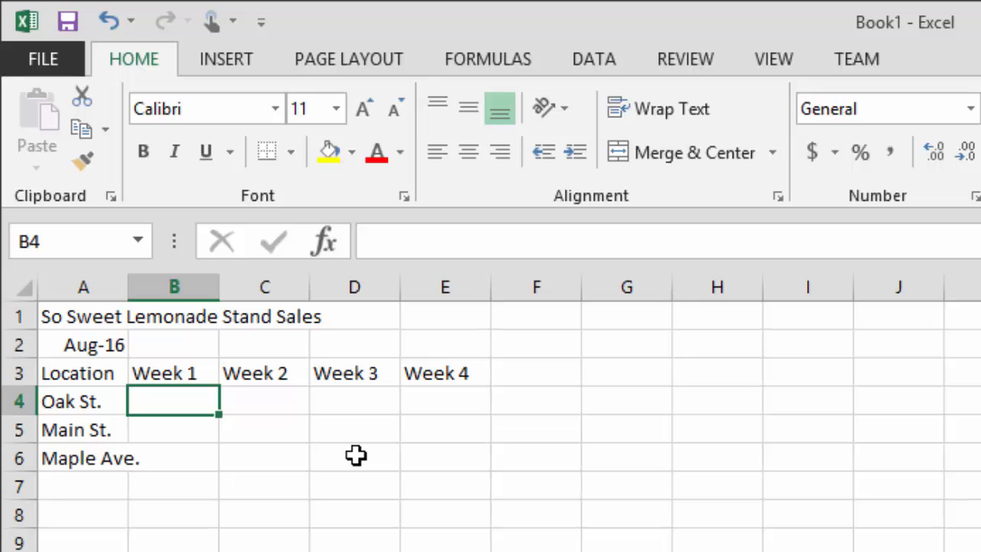
type("$")
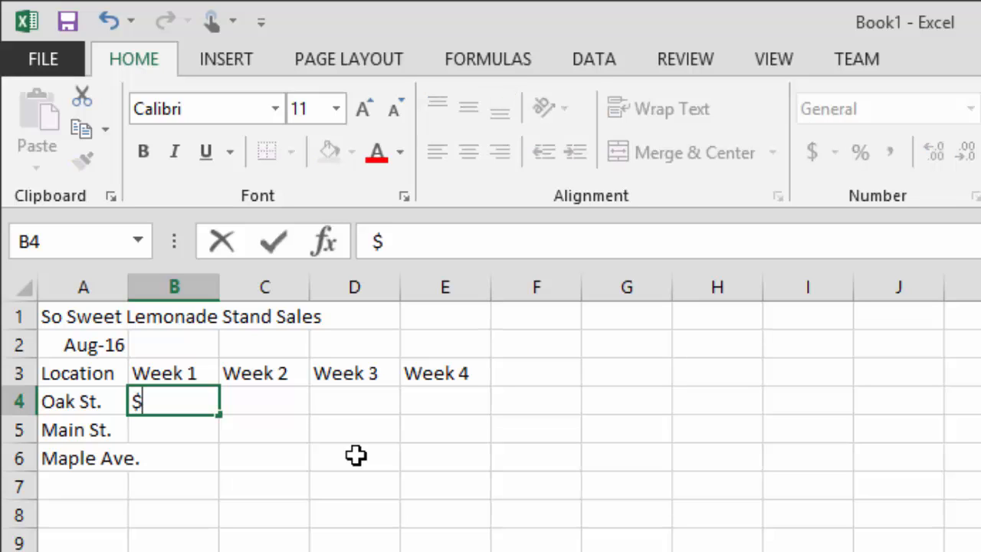
type("255")
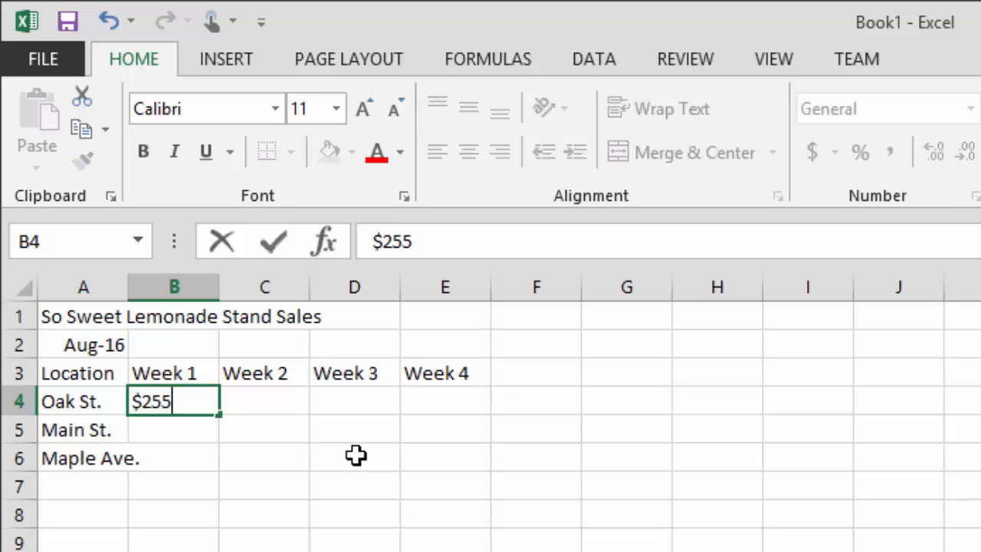
key("Tab")
type("$")
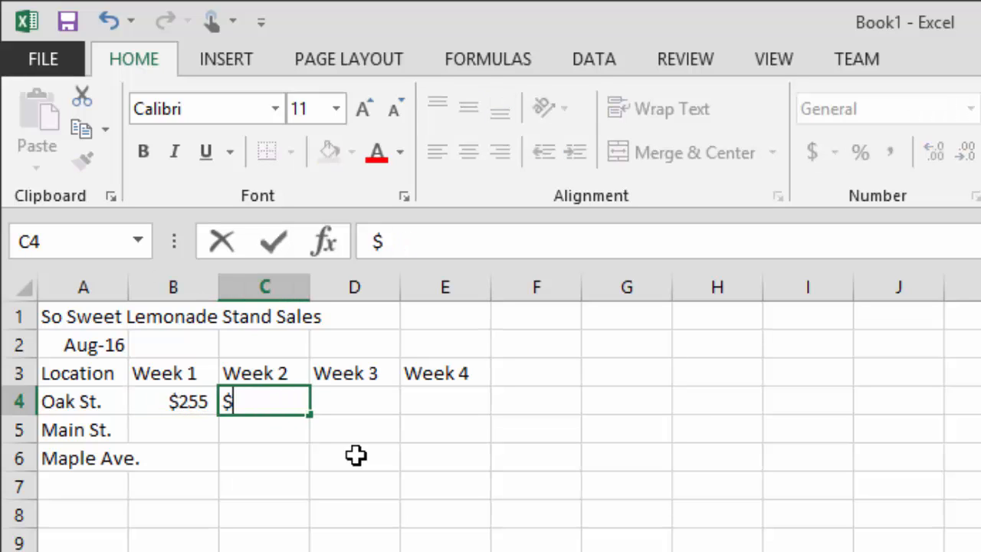
type("280")
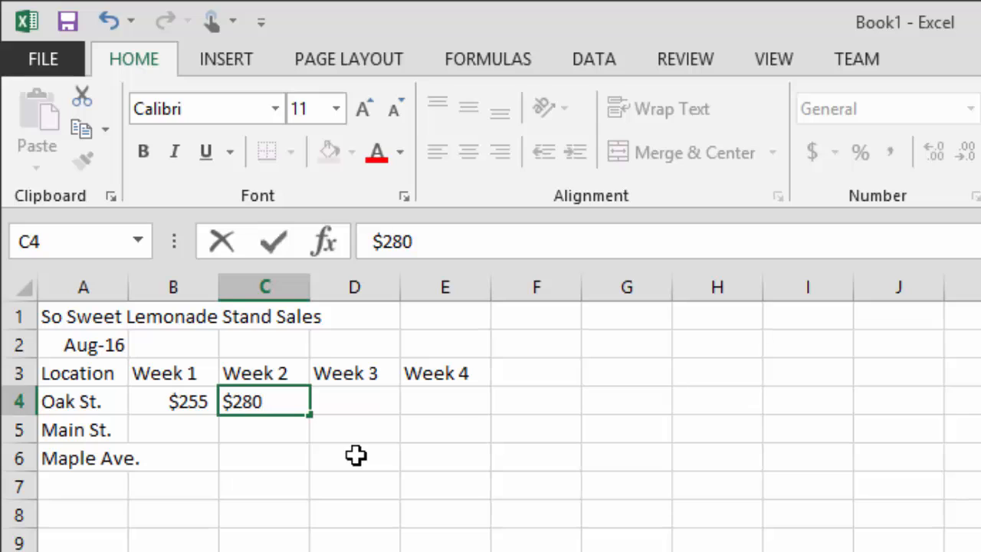
key("Tab")
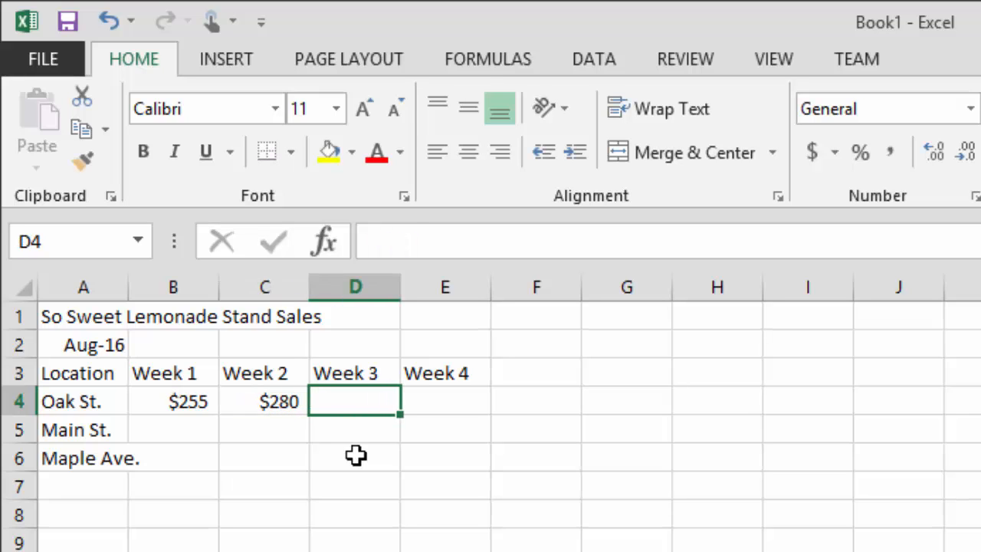
Step: Enter $236 in D4 as the Oak St. sales for Week 3
type("$3")
key("BackSpace")
type("24")
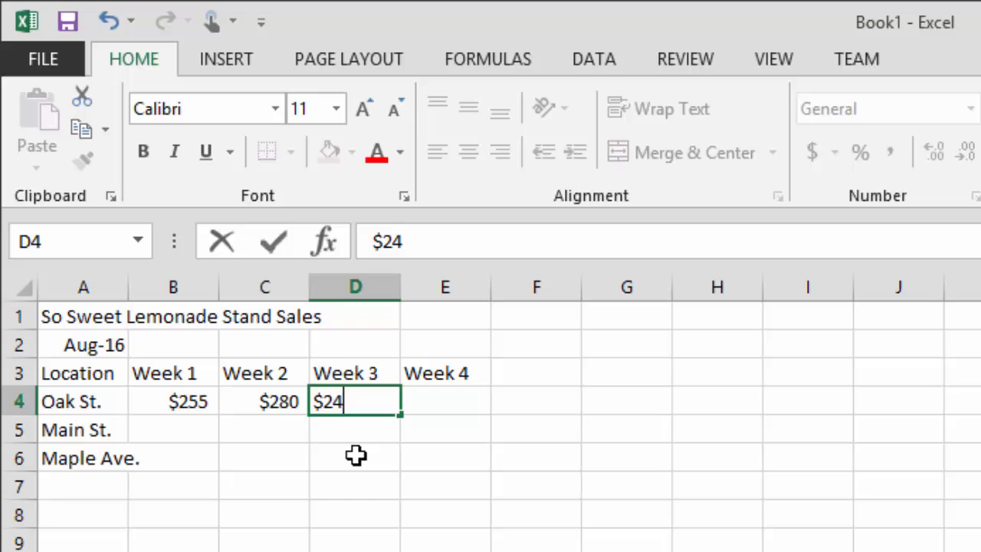
key("BackSpace")
type("37")
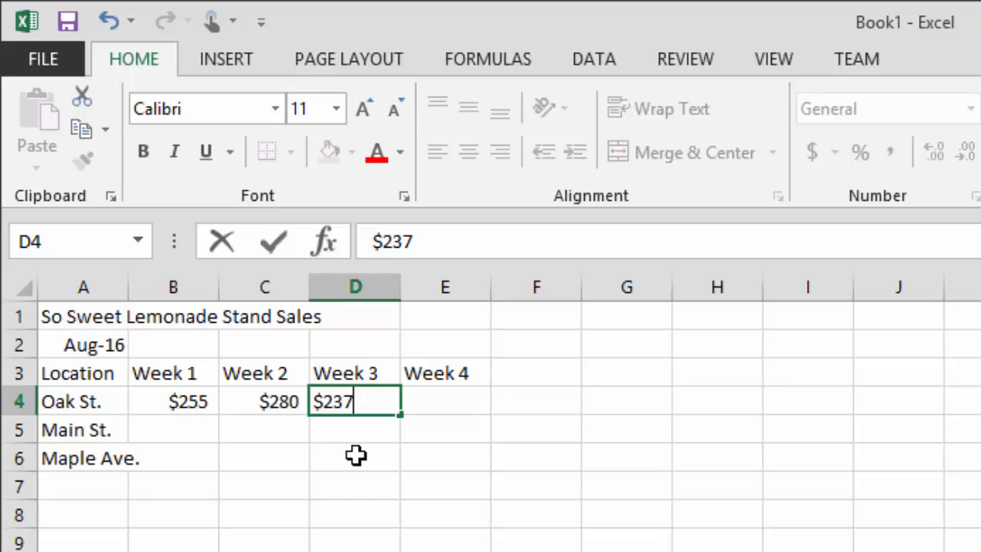
key("BackSpace")
type("6")
key("ctrl+Return")
key("Tab")
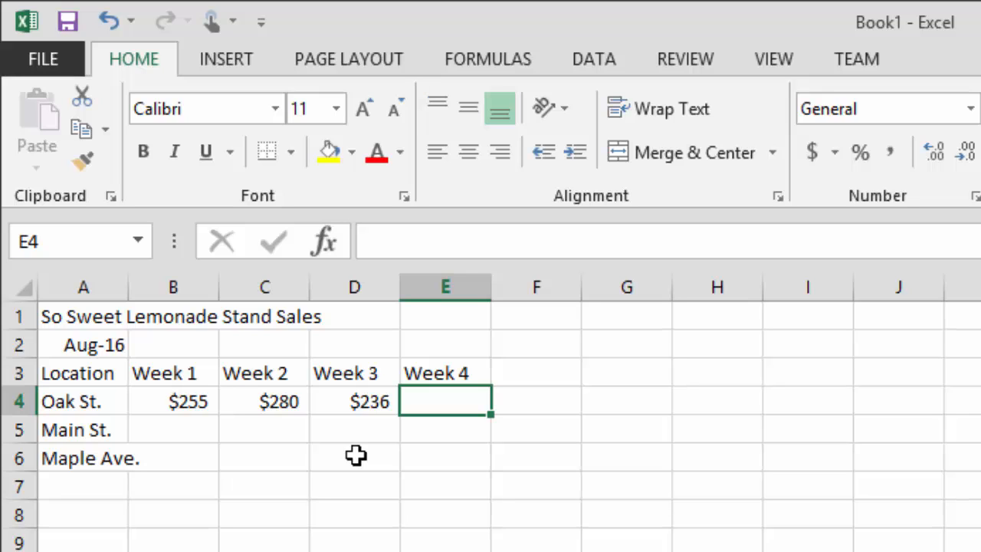
Step: Enter $192 in E4 as the Oak St. sales for Week 4, completing that row
type("#")
key("BackSpace")
type("$192")
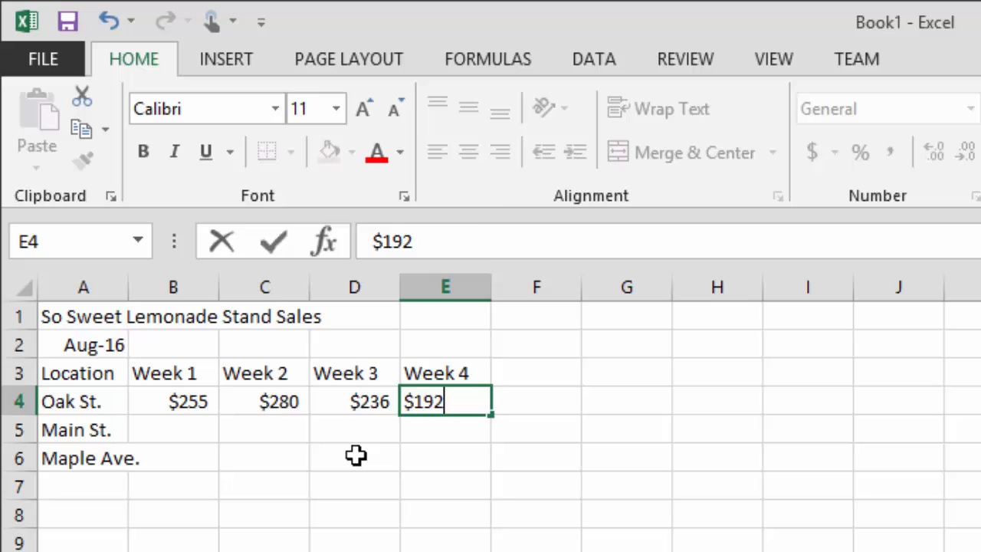
key("Return")
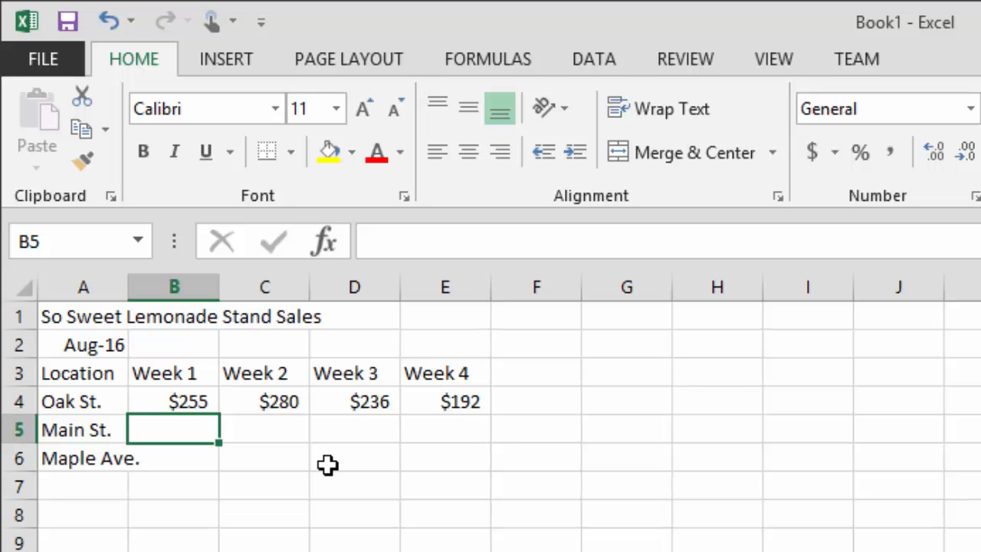
Step: Enter the Main St. sales of $172 for Week 1 in B5 and $272 for Week 2 in C5
type("$172")
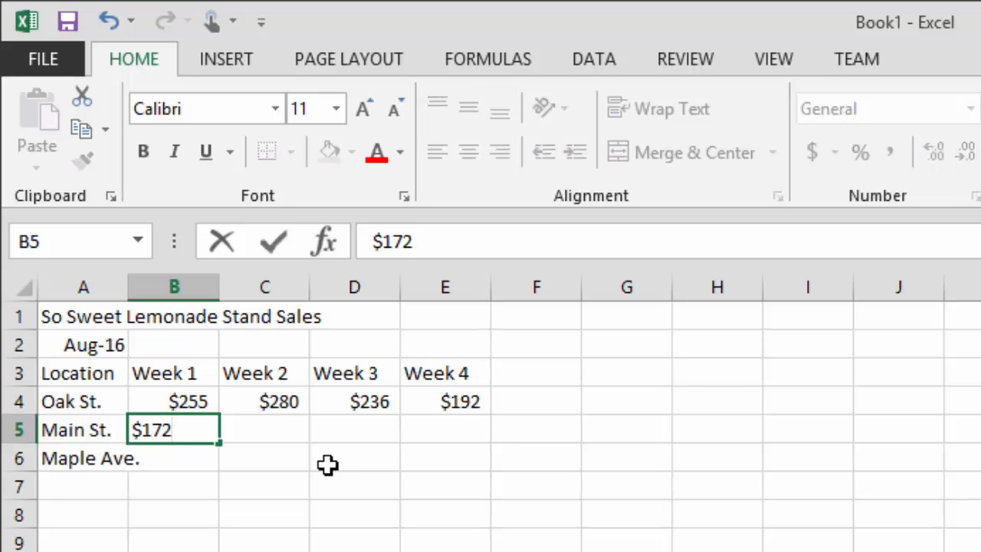
key("Tab")
type("$")
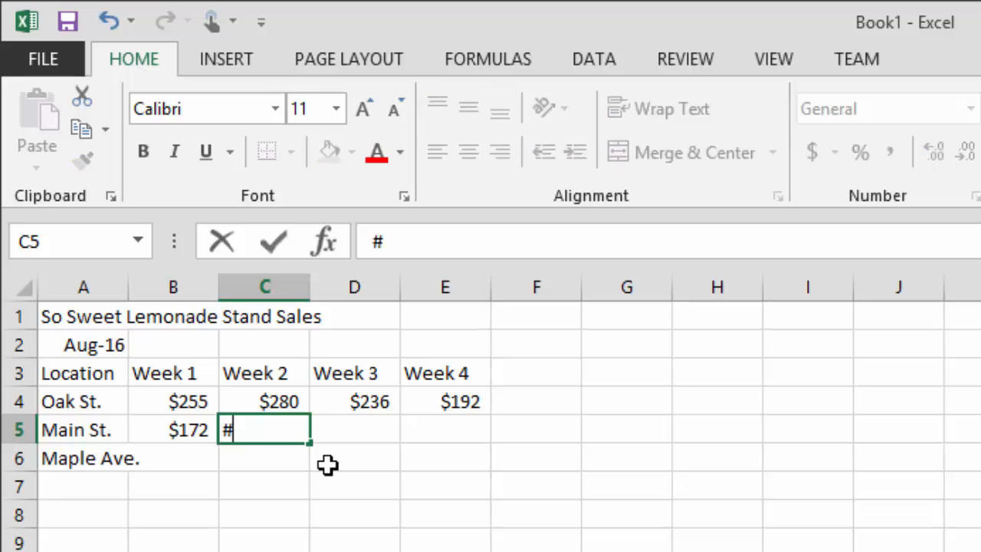
type("272")
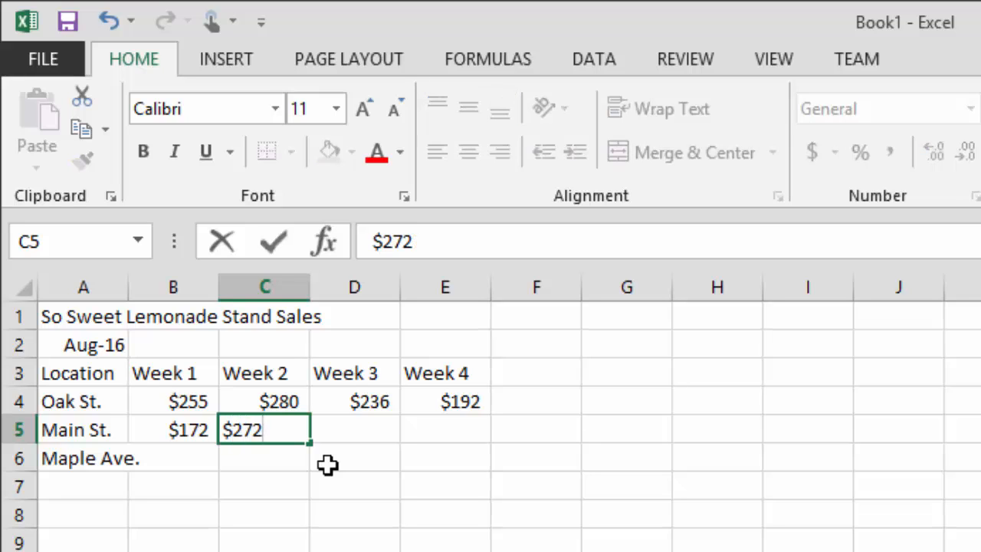
key("Tab")
Step: Enter $265 in D5 as the Main St. sales for Week 3
type("#")
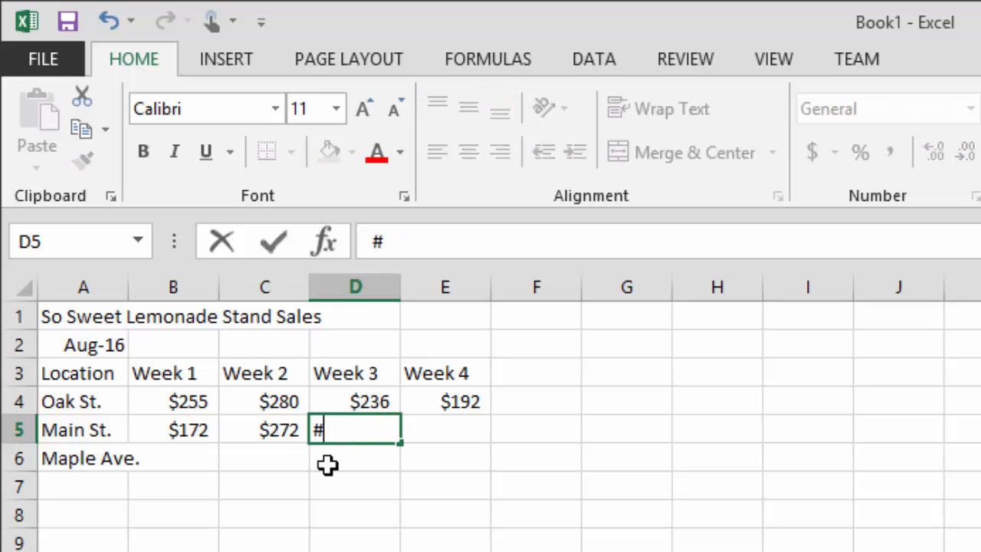
key("BackSpace")
type("$23")
type("6")
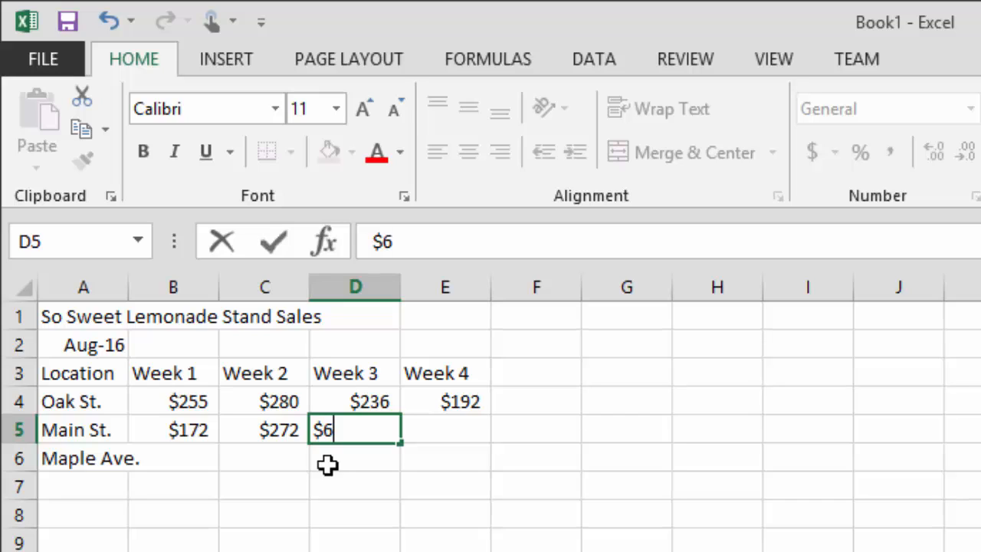
key("BackSpace")
type("265")
key("Tab")
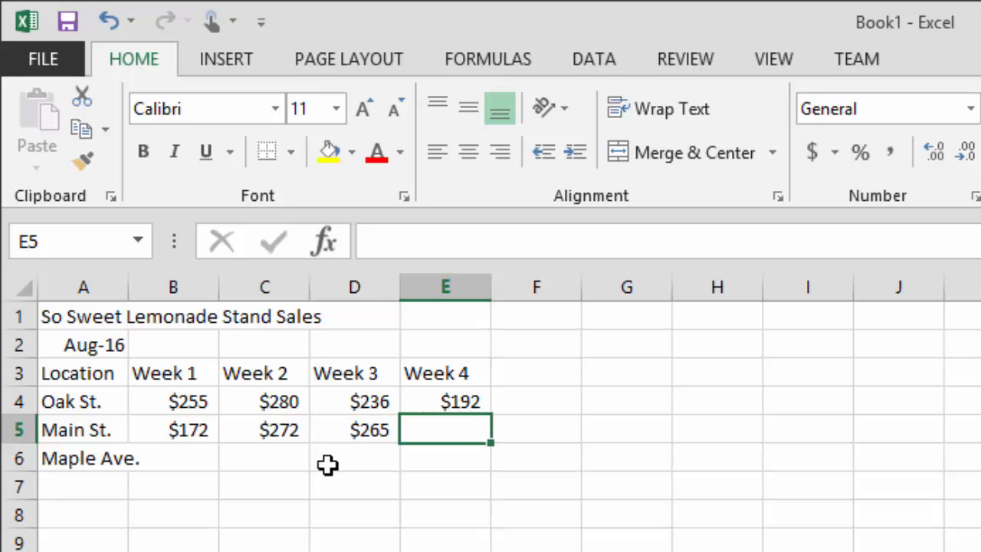
Step: Enter $234 in E5 as the Main St. sales for Week 4, completing that row
type("#")
key("BackSpace")
type("$")
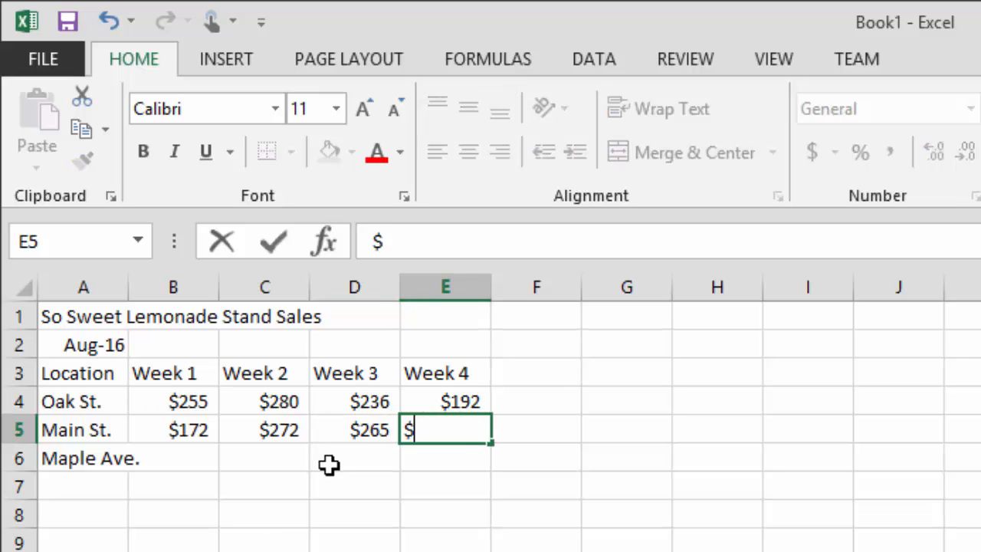
type("232")
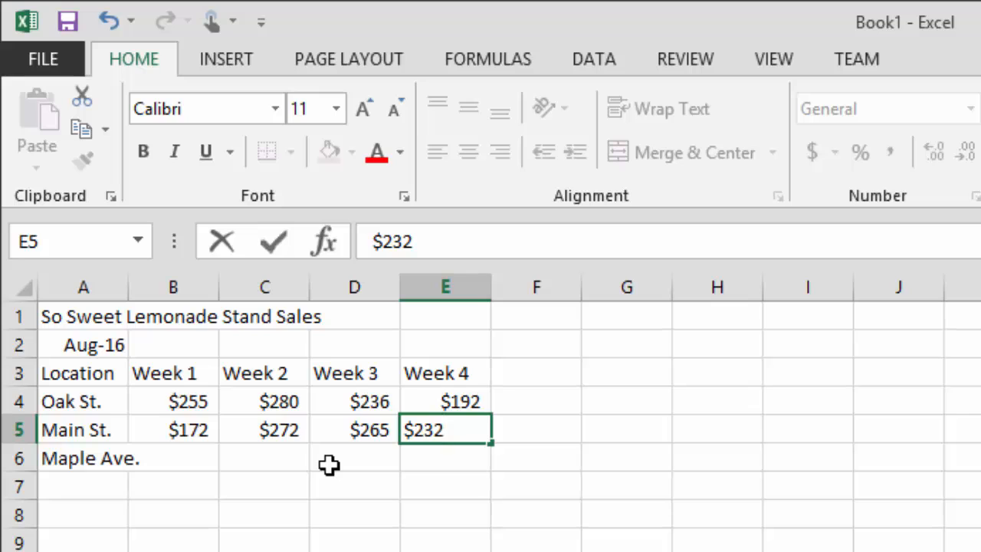
key("BackSpace")
type("4")
key("Return")
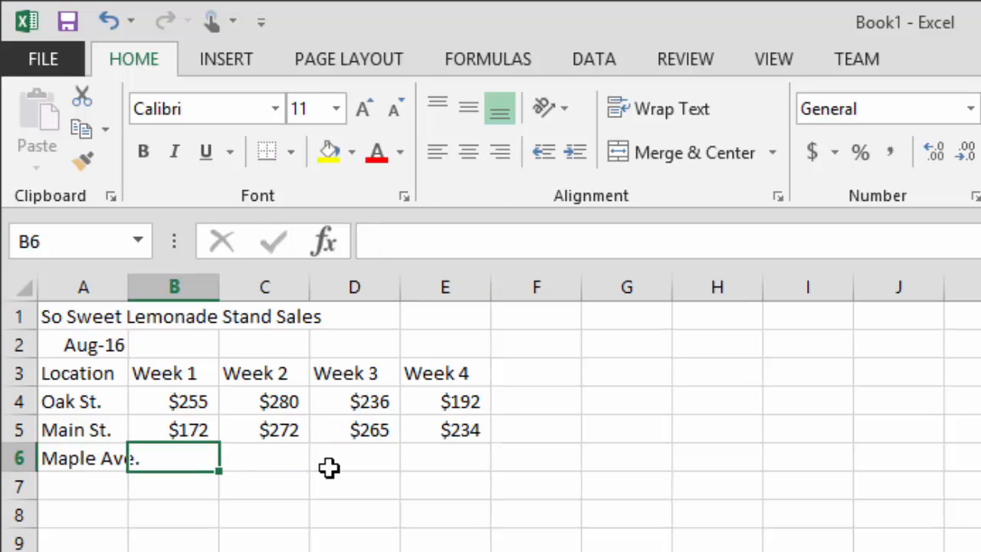
Step: Fill the Maple Ave. row from B6 through E6 with weekly sales of $88, $120, $186 and $176
type("$88")
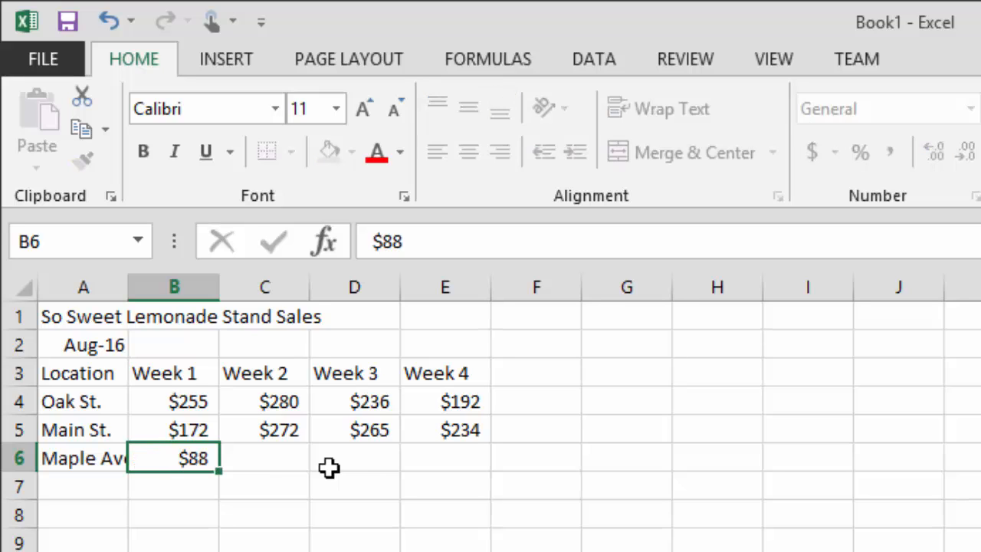
key("Tab")
type("$120")
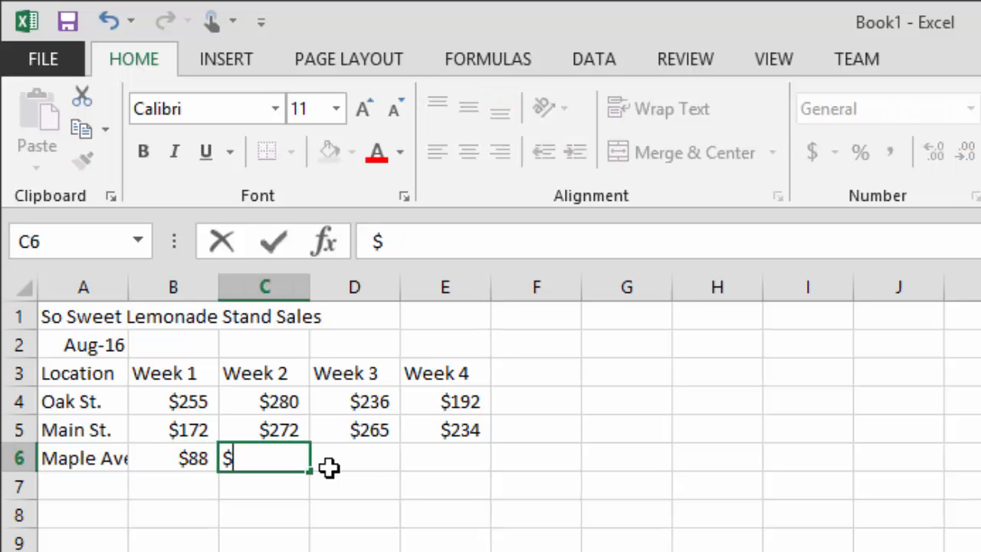
key("Tab")
type("$186")
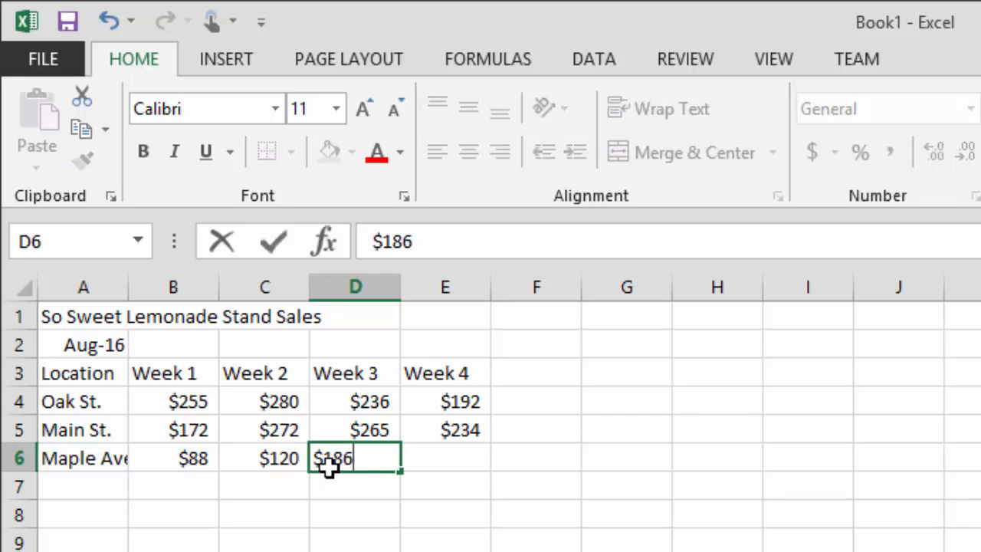
key("Tab")
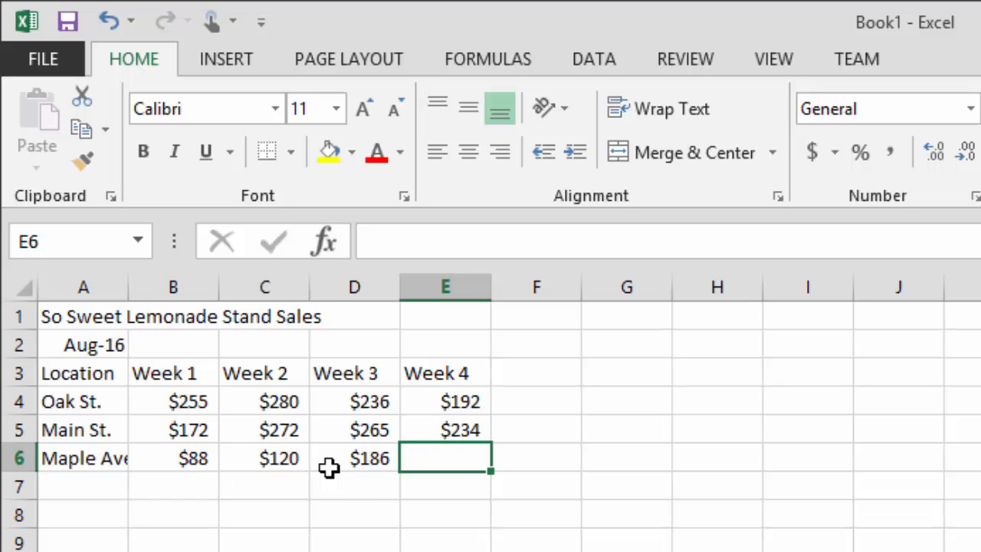
type("$176")
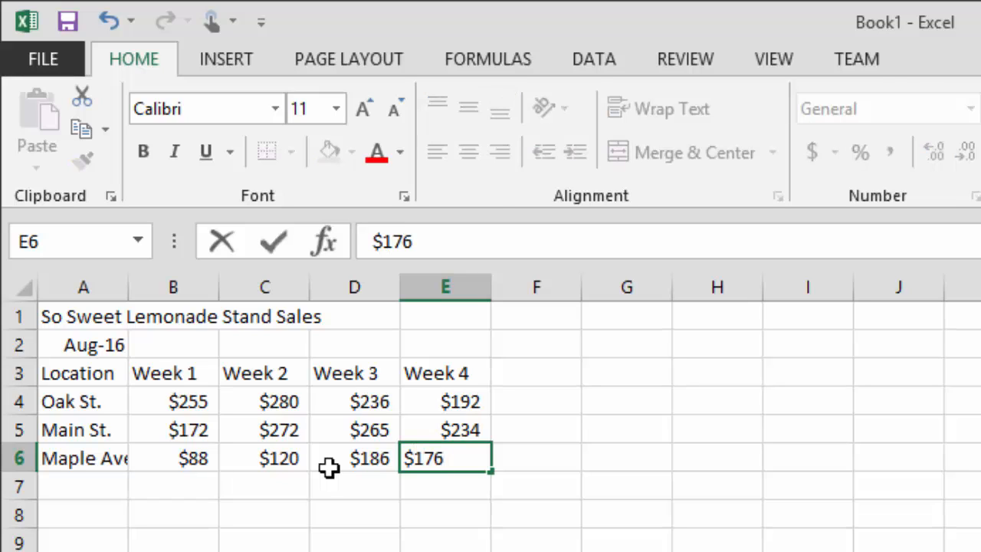
key("Return")
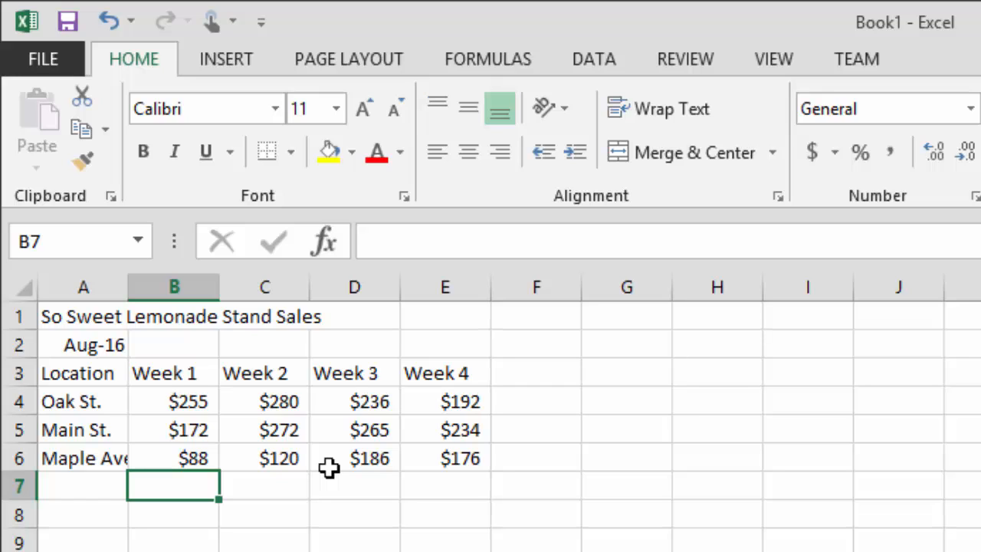
Step: Examine the week headings in B3 through E3 and the Week 3 and Week 4 sales figures below them
key("Up")
key("Up")
key("Up")
key("Up")
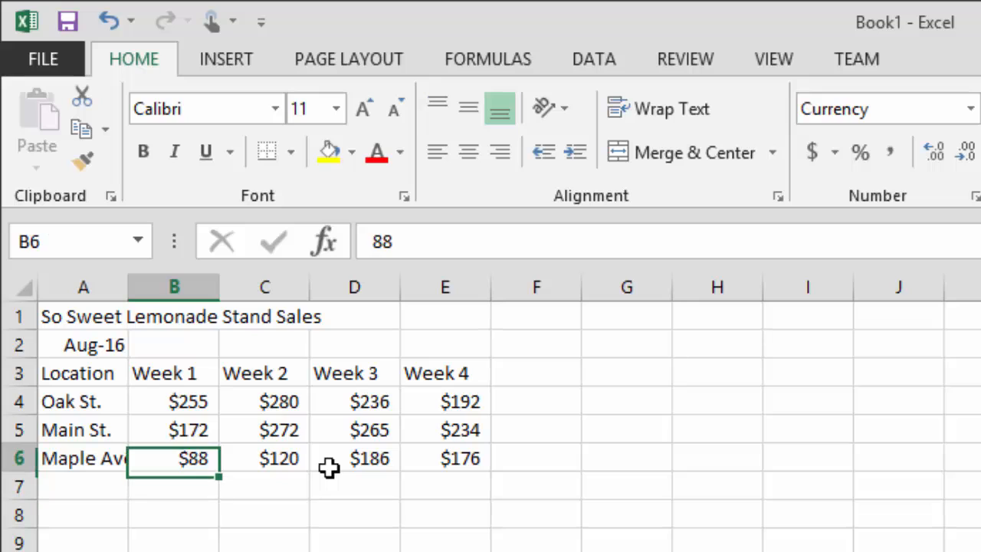
key("Right")
key("Right")
key("Right")
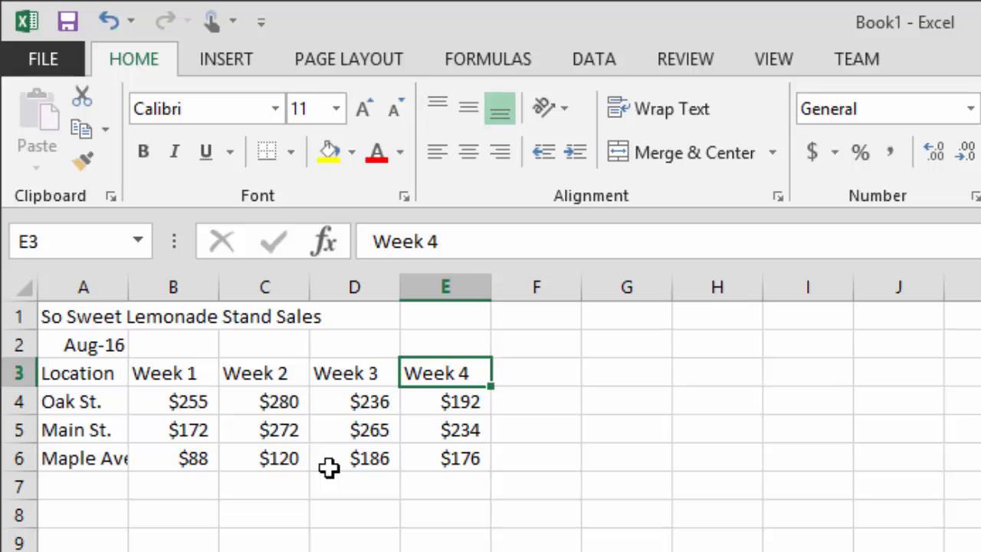
key("Left")
key("Left")
key("Left")
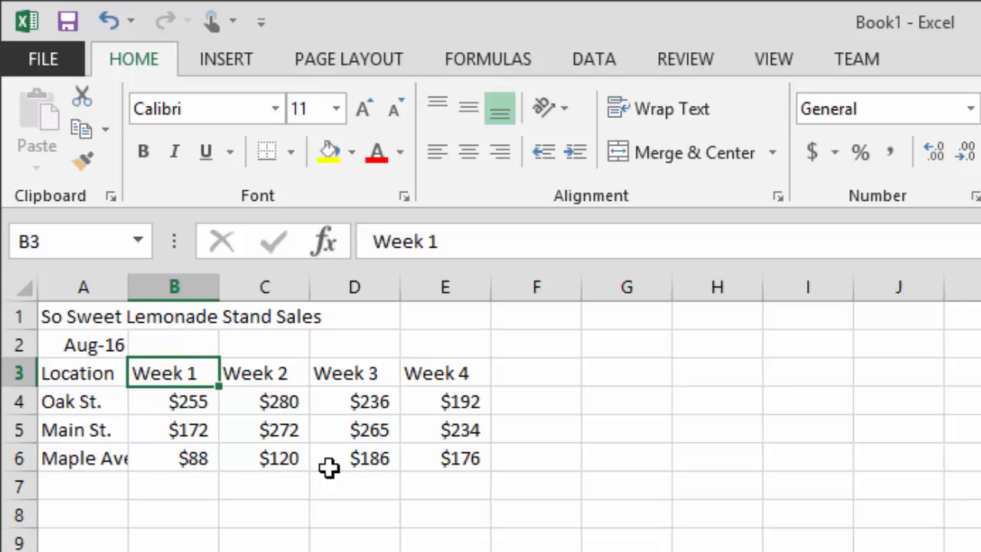
key("Left")
key("Right")
key("Right")
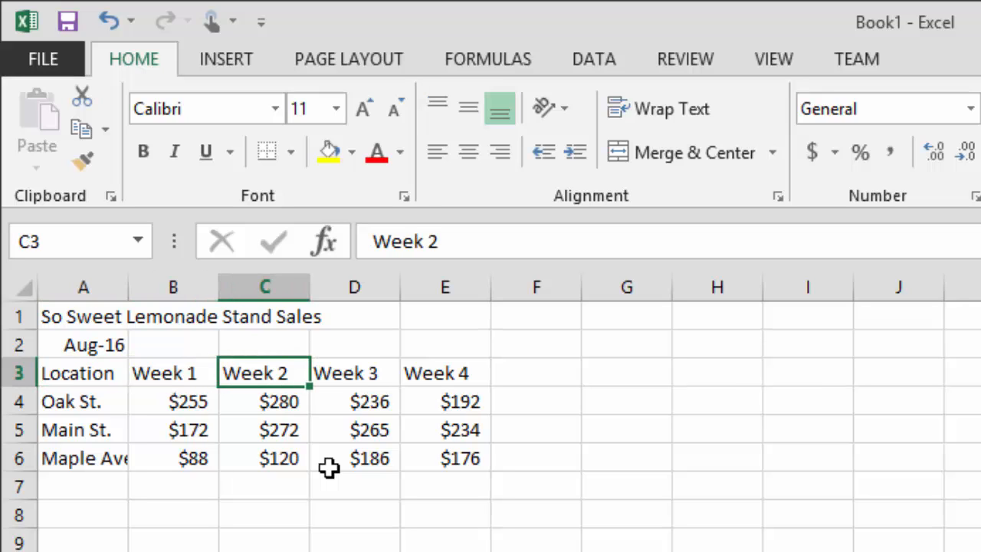
key("Right")
key("Left")
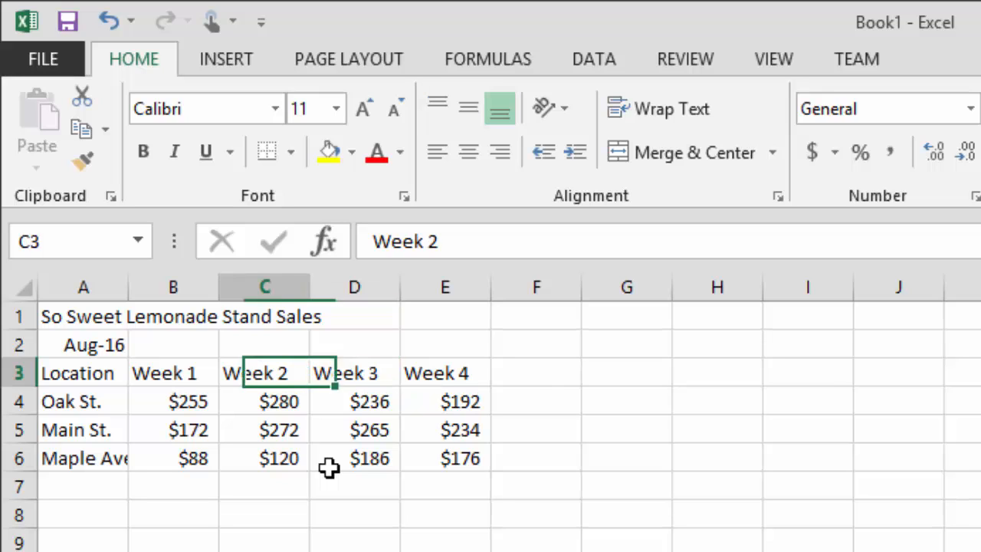
key("Right")
key("Right")
key("Down")
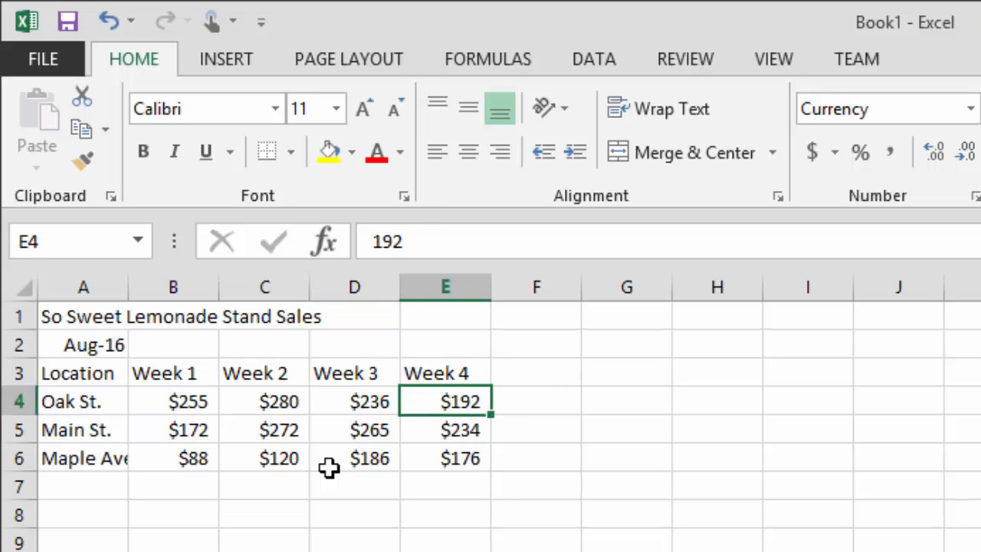
key("Down")
key("Down")
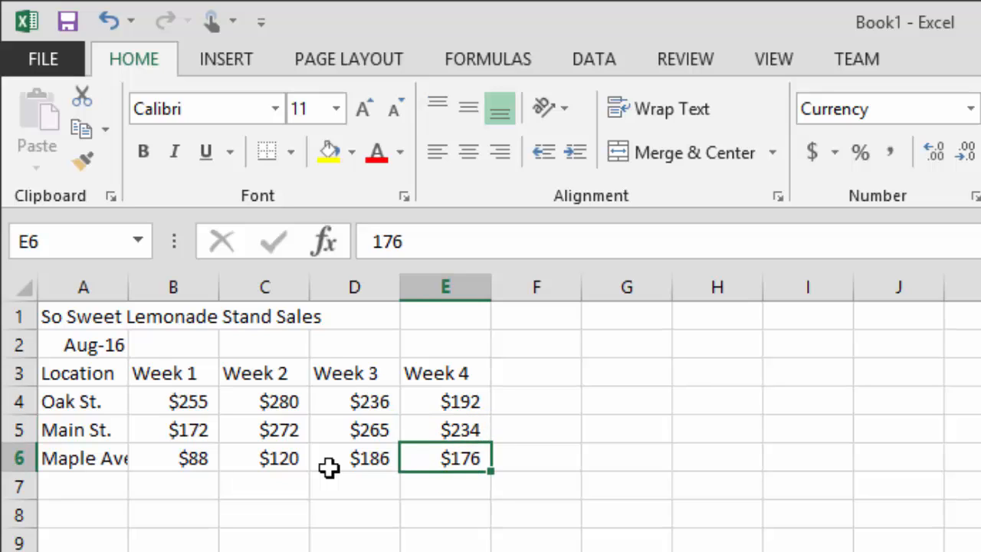
key("Left")
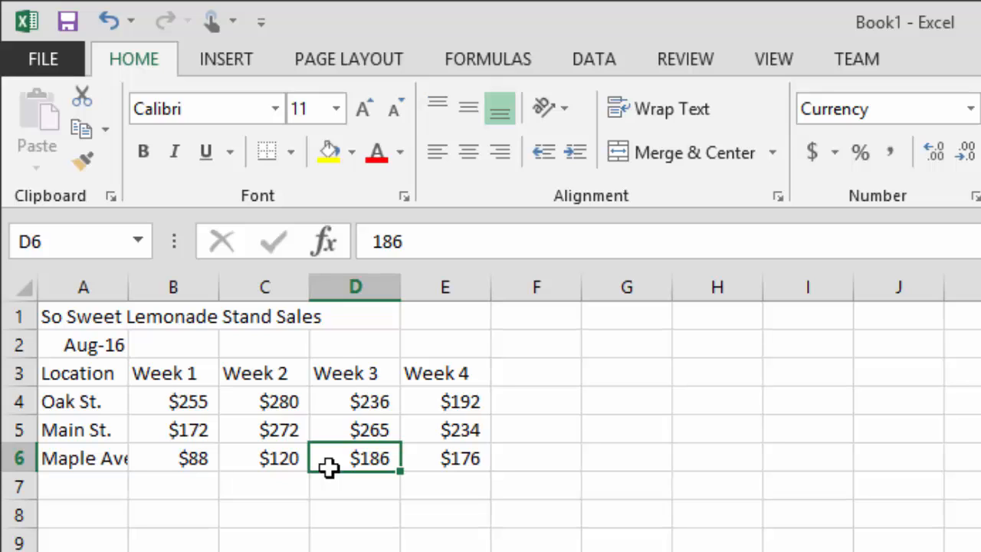
key("Up")
key("Right")
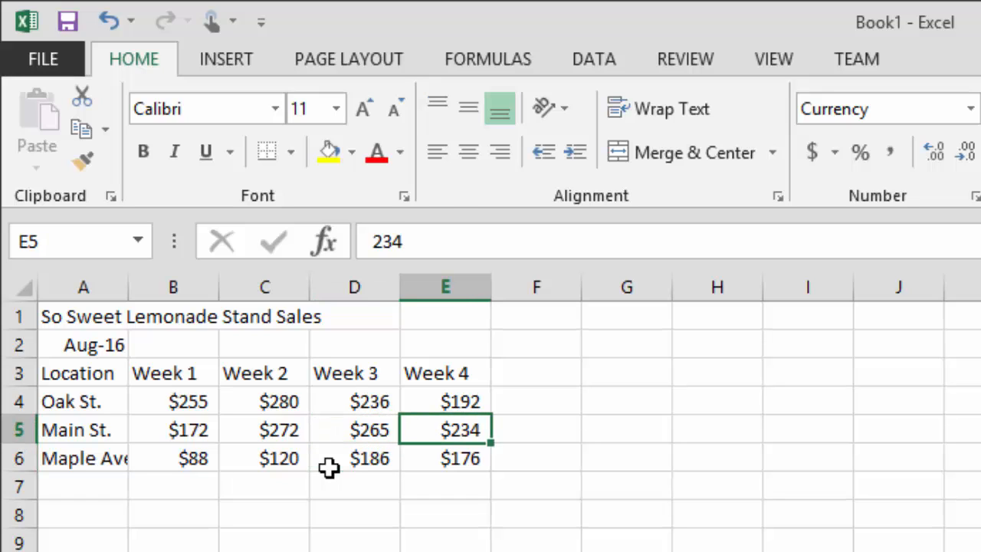
Step: Enter the heading Total in F3, beside the Week 4 heading
key("Up")
key("Right")
key("Up")
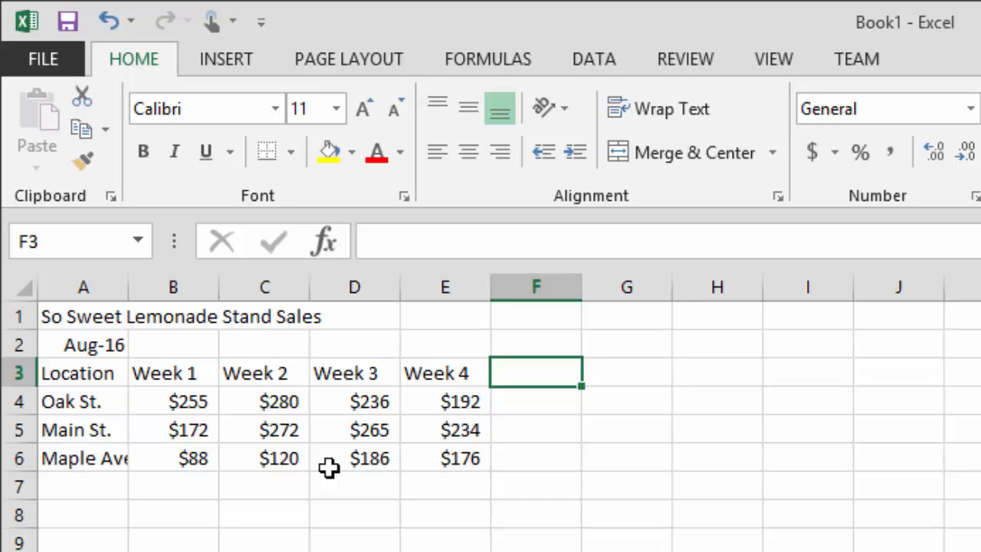
type("Total")
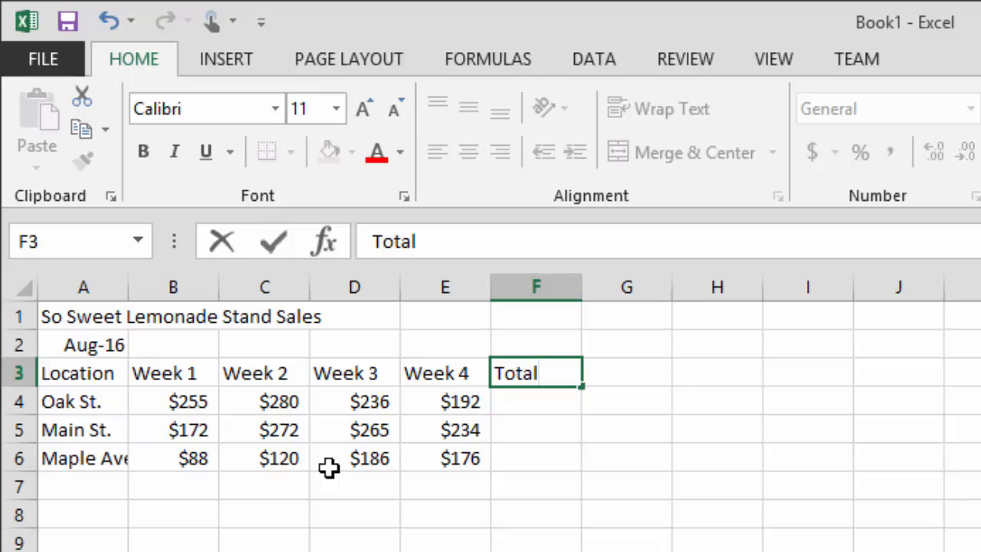
key("Return")
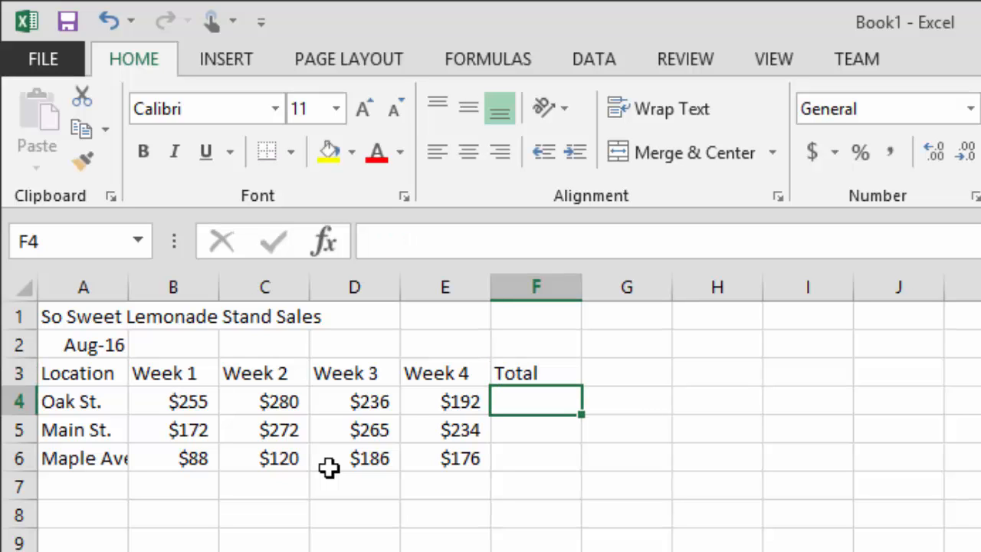
Step: Enter the row label Total in A7, below Maple Ave
key("Down")
key("Left")
key("Left")
key("Left")
key("Left")
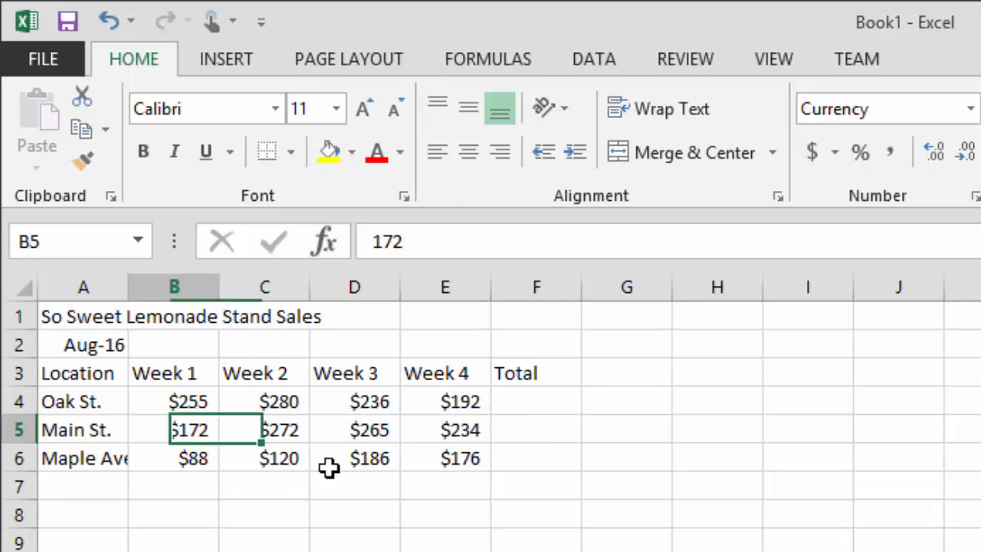
key("Left")
key("Down")
key("Down")
type("Total")
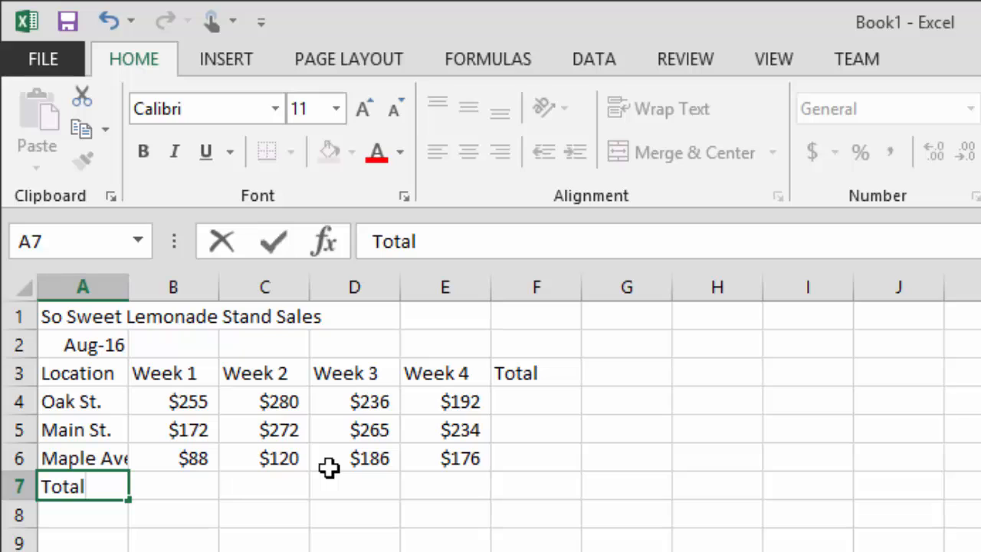
key("Up")
Step: Total the Oak St. sales in F4 with AutoSum over B4:E4
key("Up")
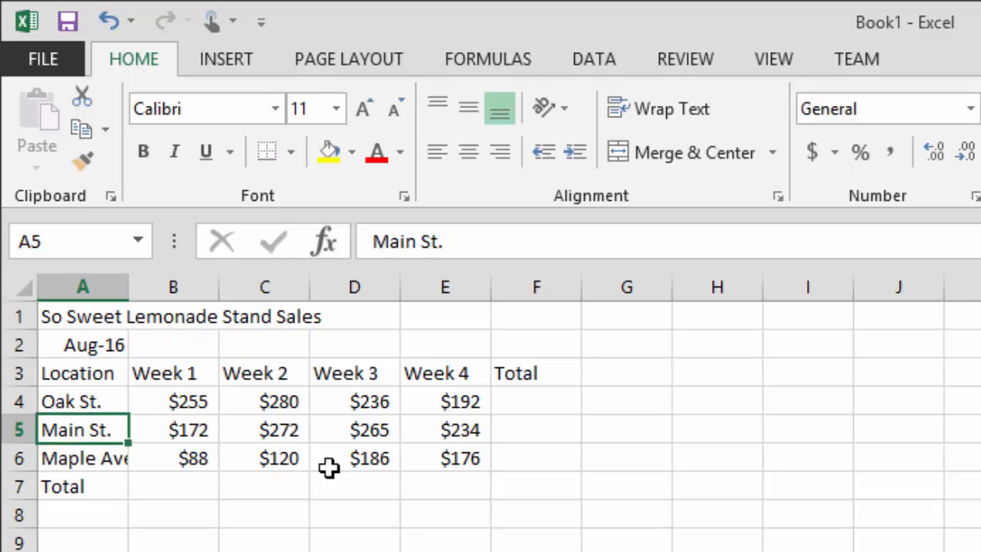
key("Up")
key("Right")
key("Right")
key("Right")
key("Right")
key("Right")
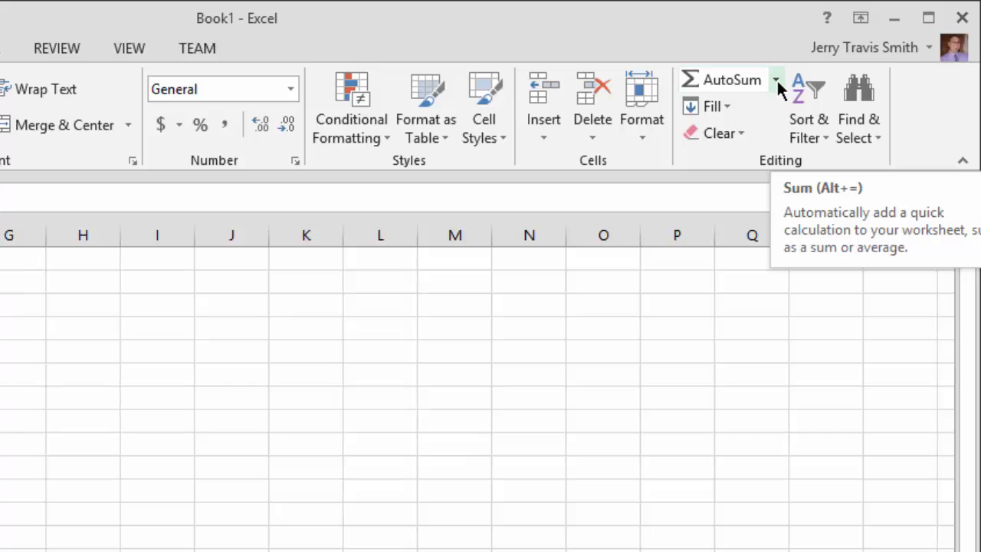
left_click(721, 78)
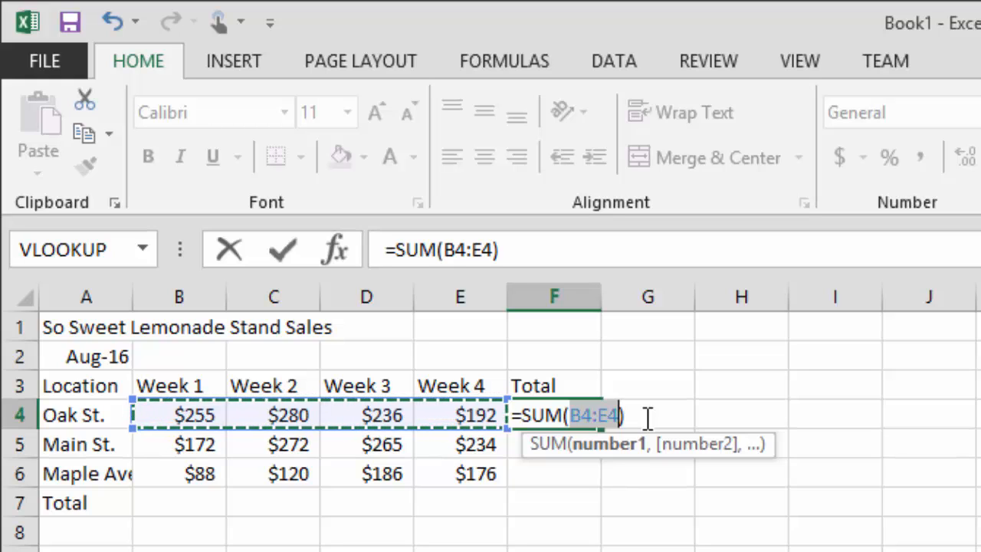
key("Return")
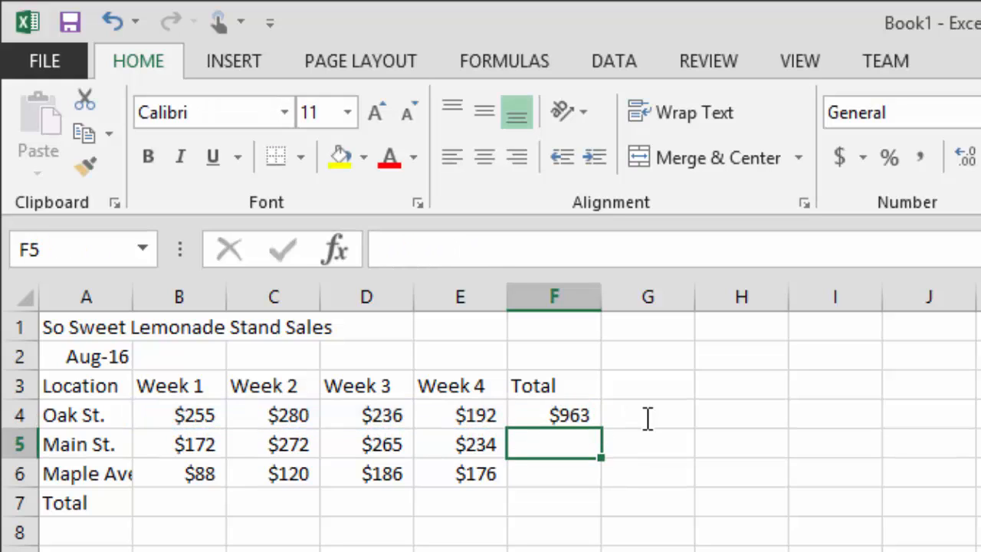
key("Up")
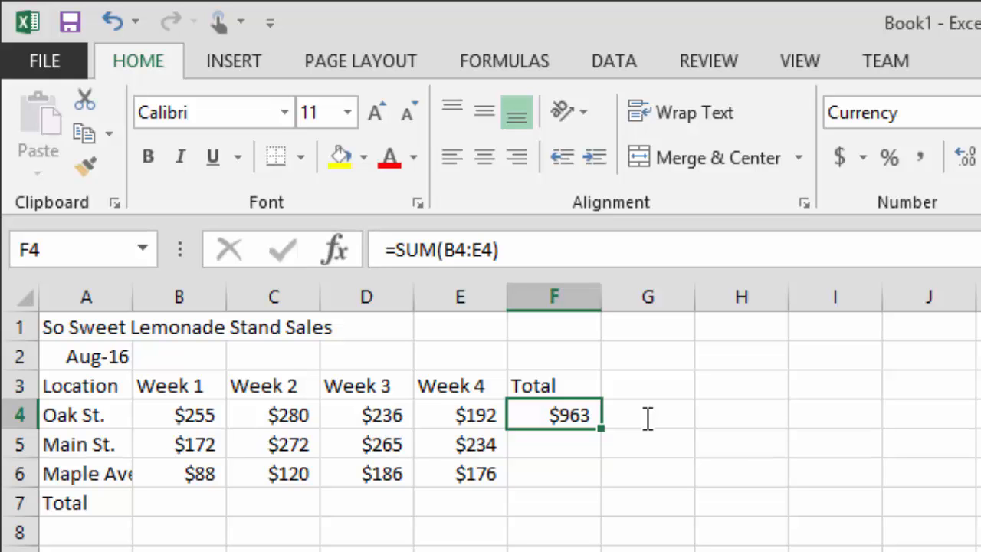
Step: Total the Main St. sales in F5 with AutoSum over B5:E5
left_click(559, 438)
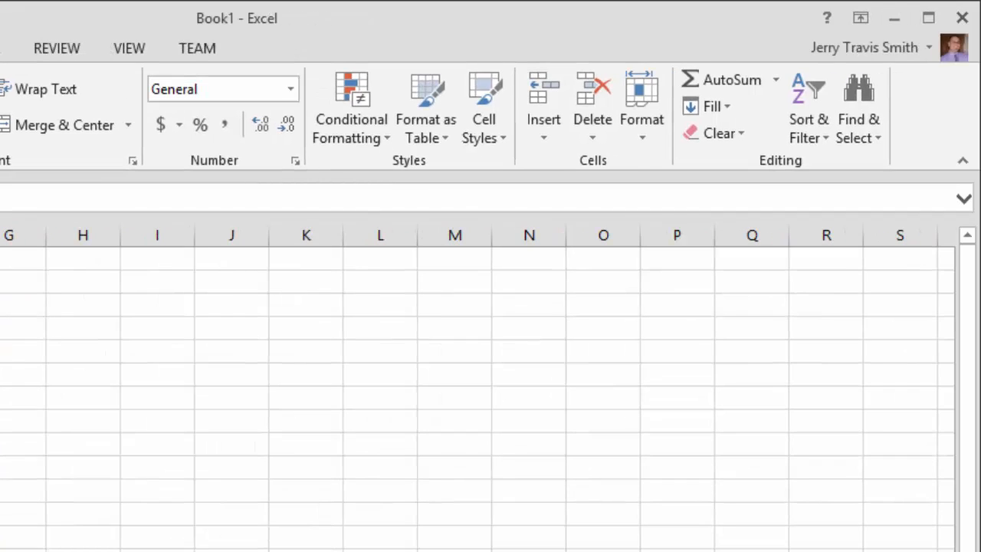
left_click(718, 78)
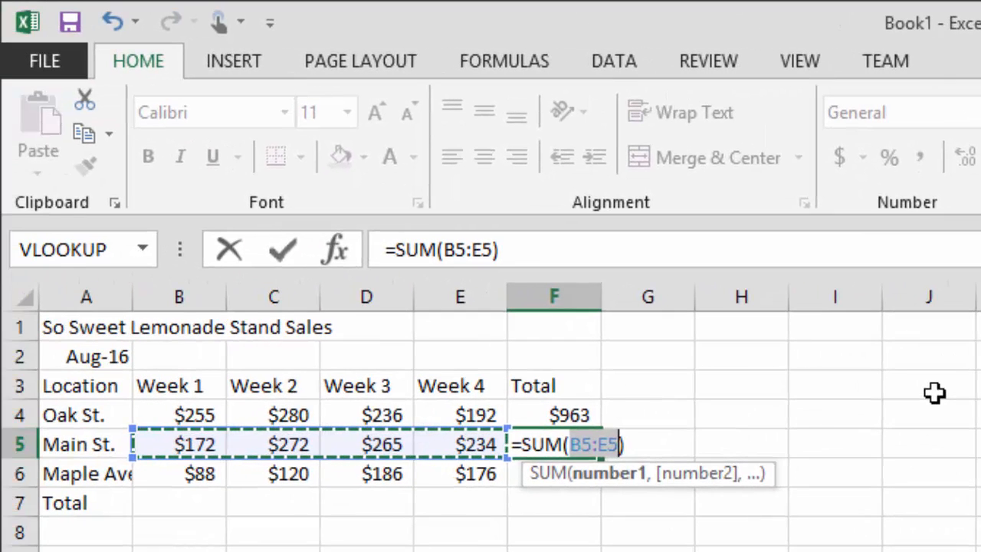
key("ctrl+Return")
key("Return")
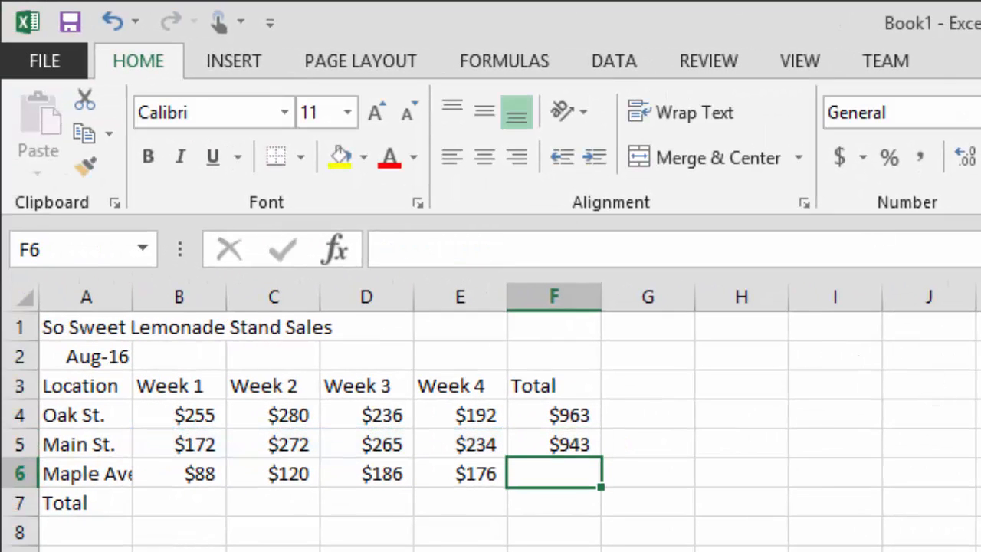
Step: Total the Maple Ave. sales in F6 with AutoSum, replacing the suggested range with B6:E6
key("alt+equal")
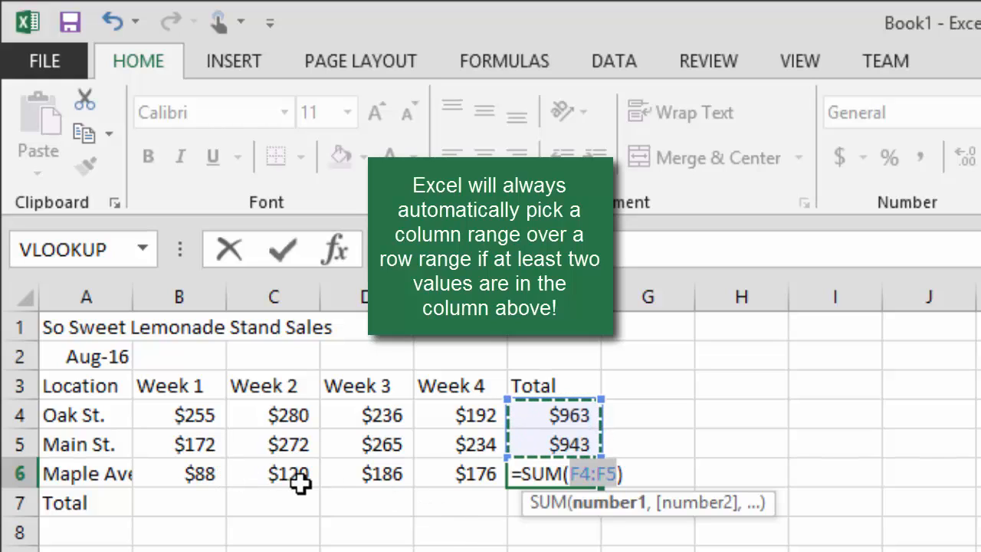
left_click(183, 472)
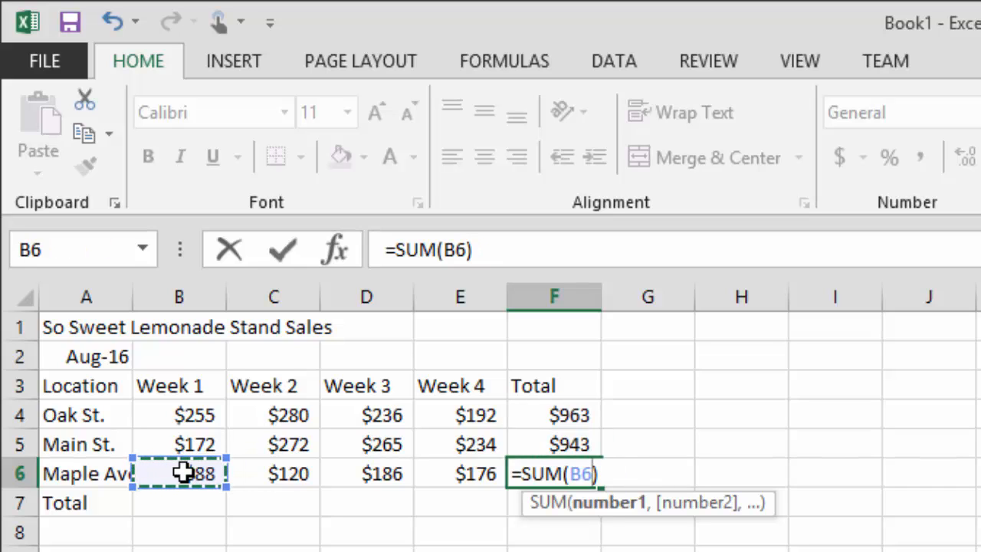
left_click_drag(183, 473, 472, 471)
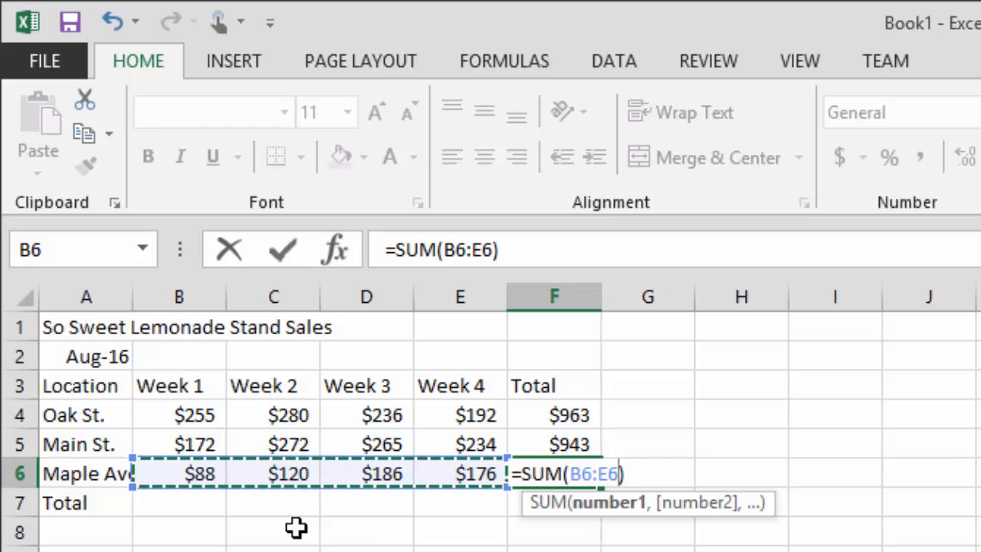
key("Return")
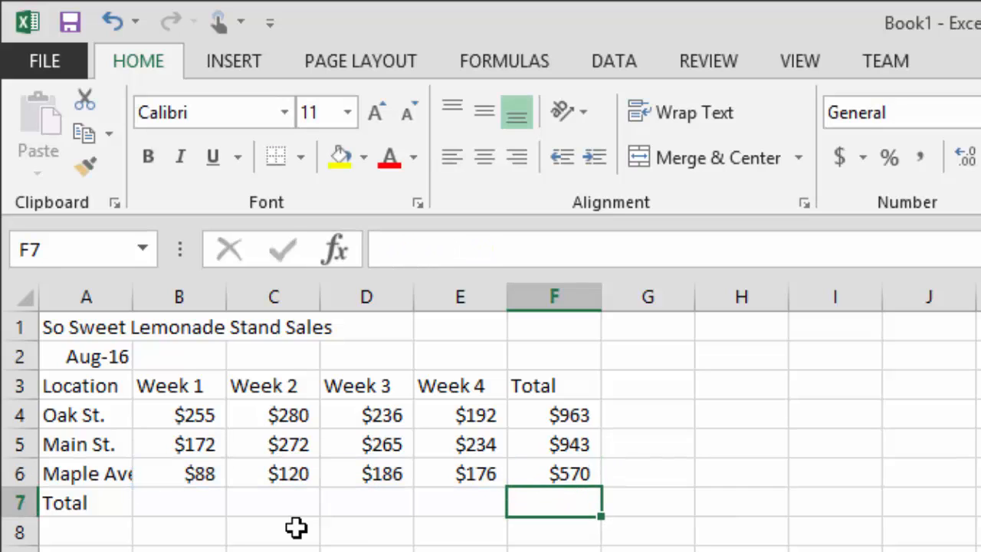
key("Up")
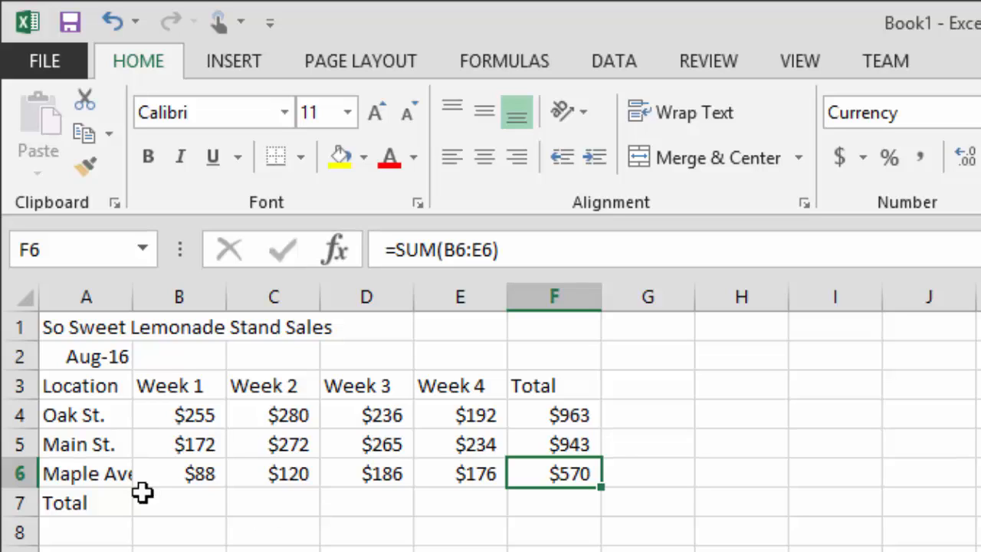
Step: Delete the Main St. and Maple Ave. totals from F5:F6
left_click(571, 448)
left_click_drag(602, 458, 570, 466)
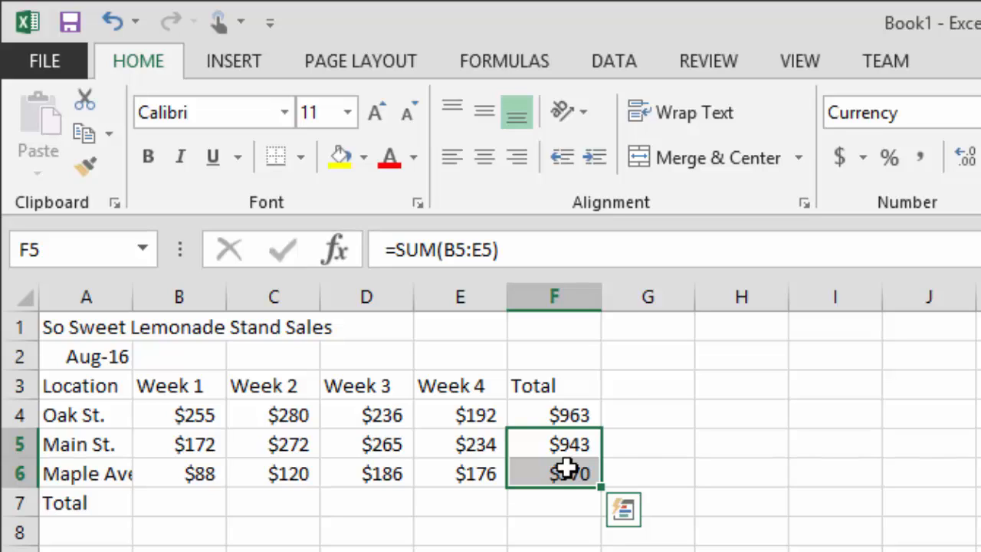
key("Delete")
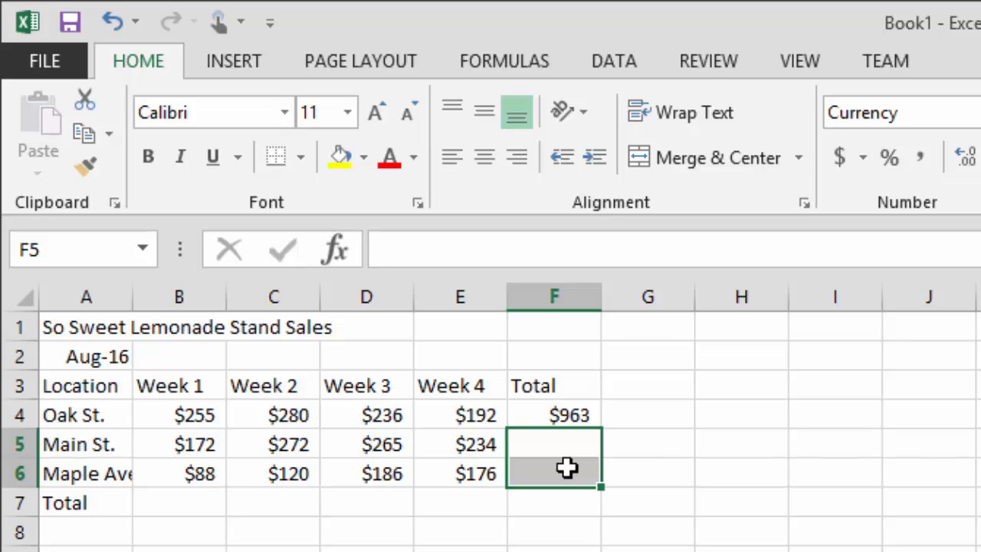
Step: Try moving the Oak St. total out of F4 to an empty cell and return it to F4
left_click(560, 442)
left_click_drag(560, 442, 535, 476)
left_click(534, 475)
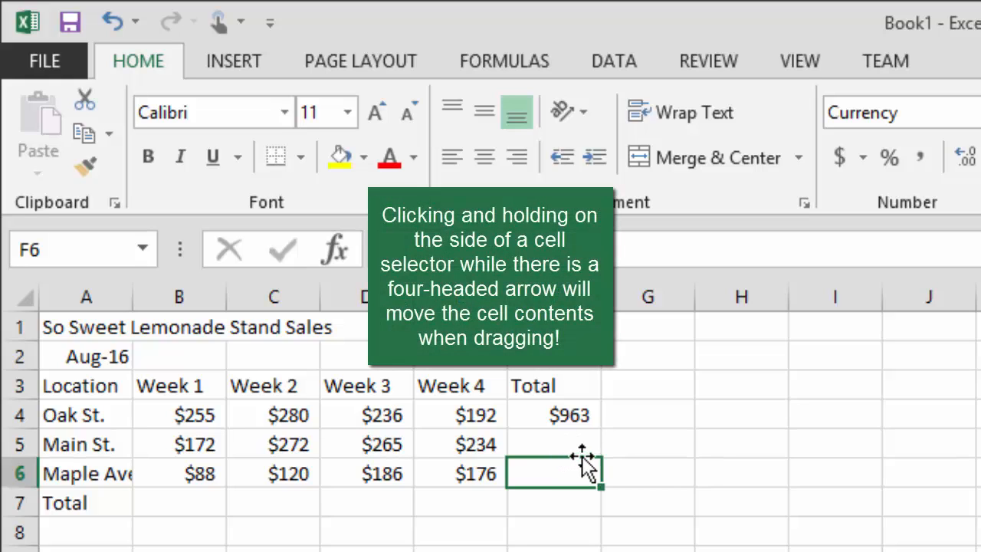
left_click(576, 416)
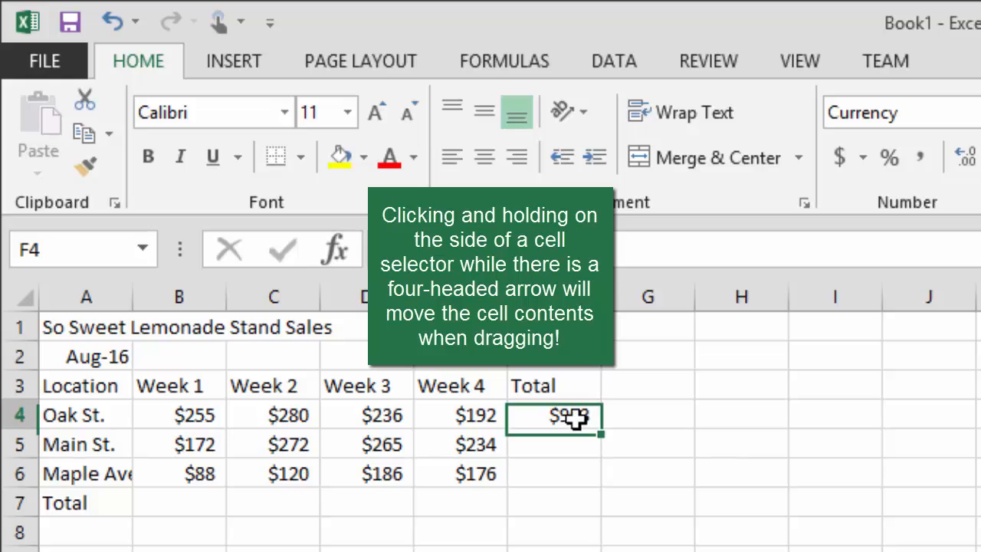
left_click_drag(600, 404, 813, 532)
left_click_drag(908, 523, 539, 414)
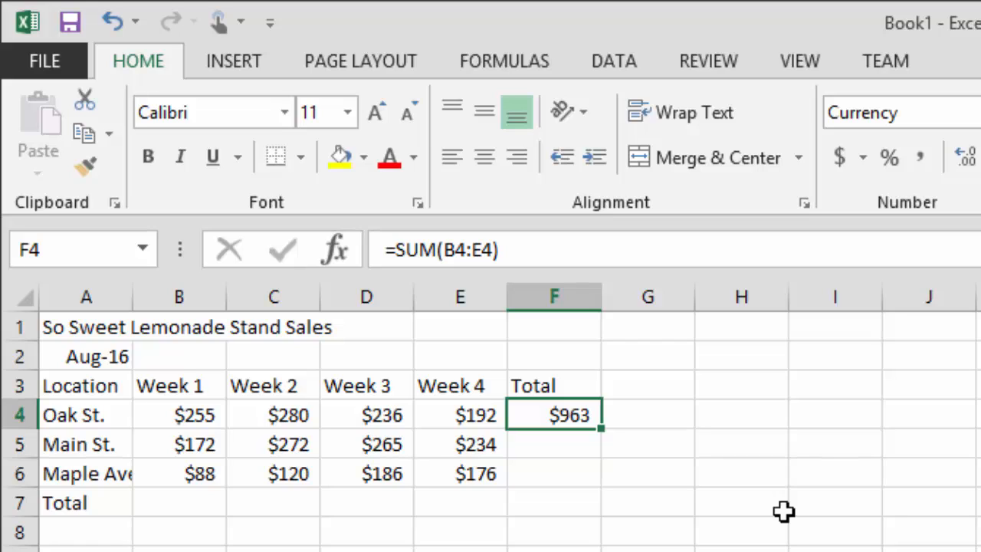
left_click_drag(574, 452, 574, 473)
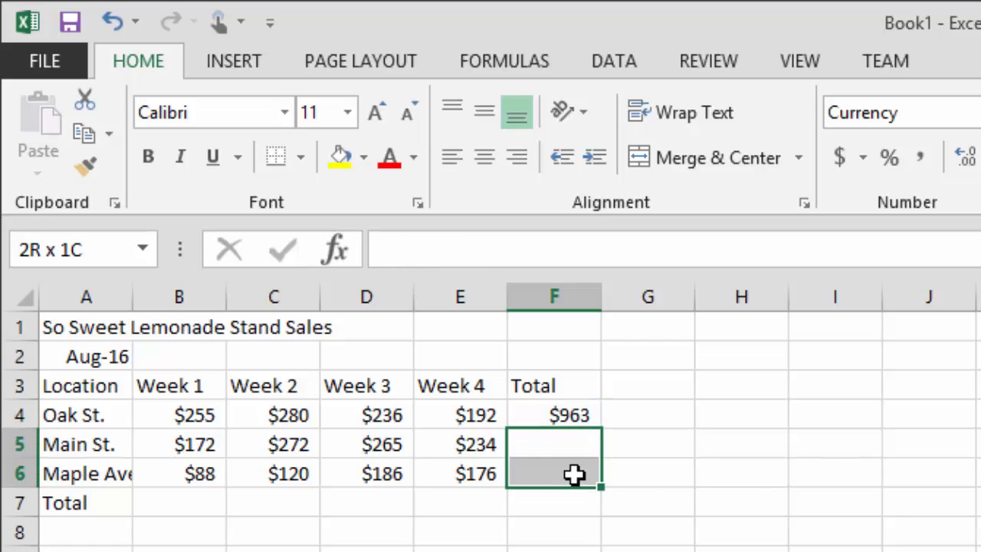
left_click(574, 464)
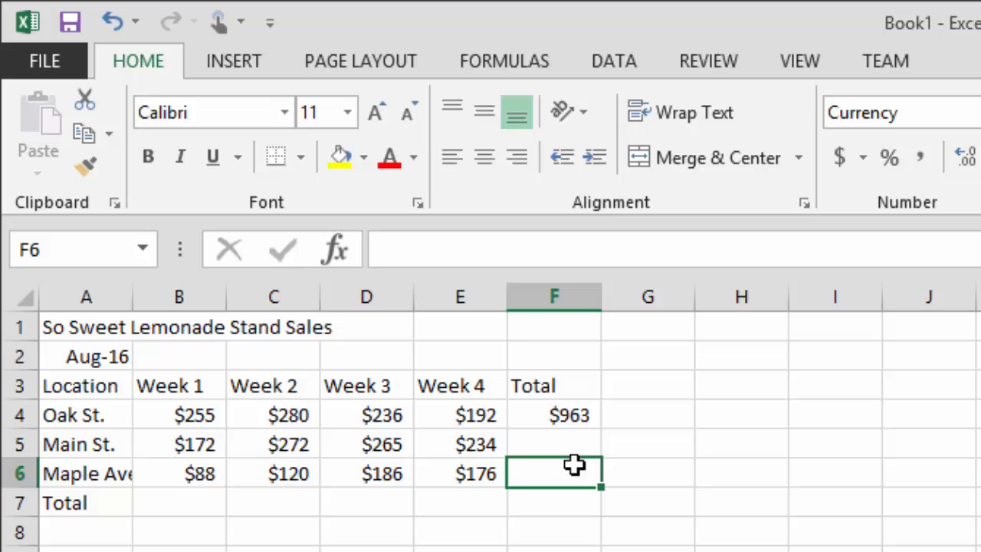
left_click(577, 415)
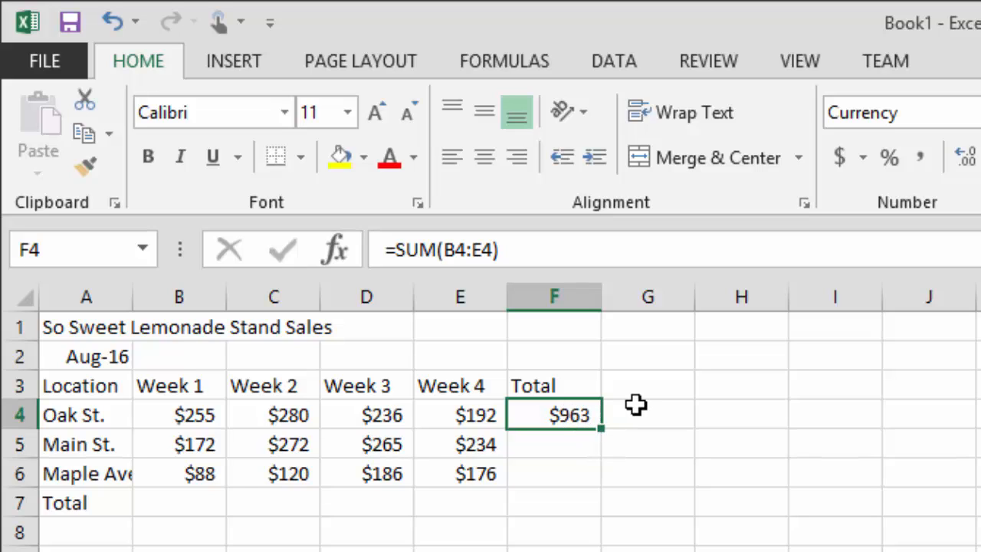
left_click_drag(569, 414, 629, 412)
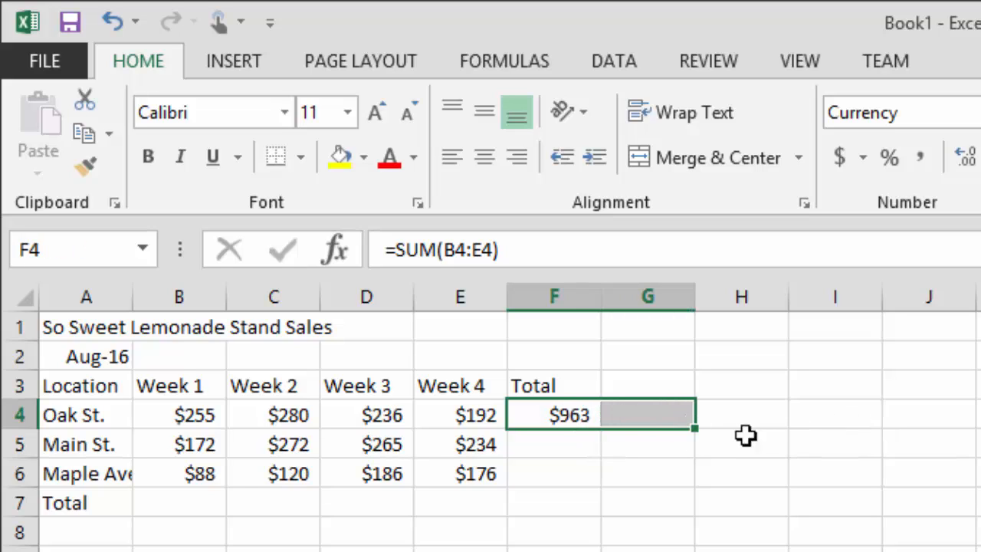
left_click(181, 394)
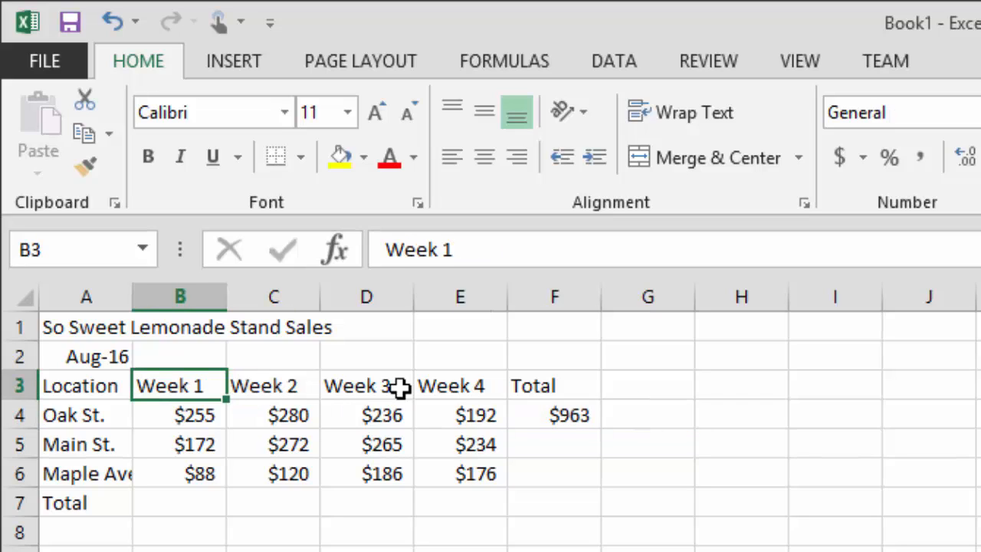
Step: Copy the Oak St. total formula from F4 down through F6 with the fill handle
left_click(545, 436)
left_click(566, 414)
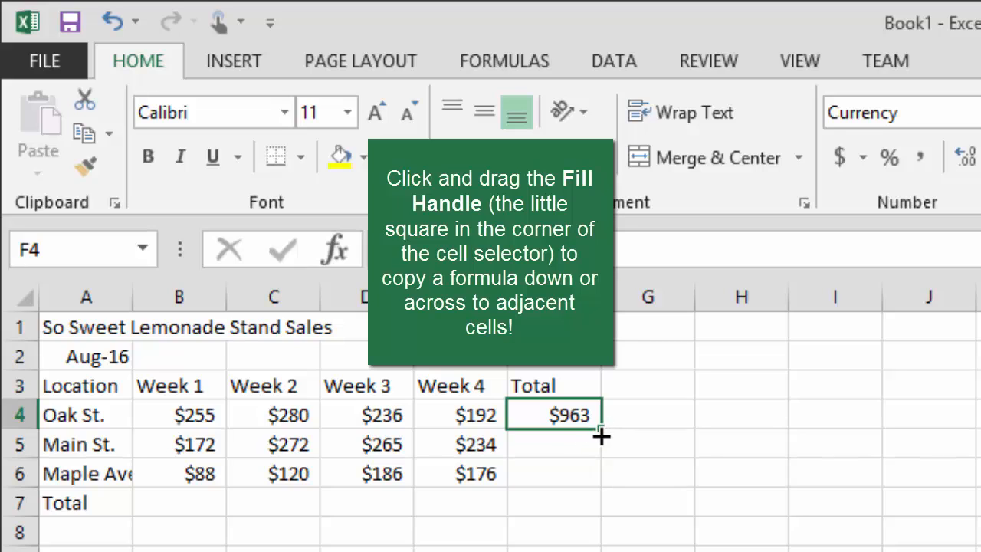
left_click_drag(602, 435, 602, 487)
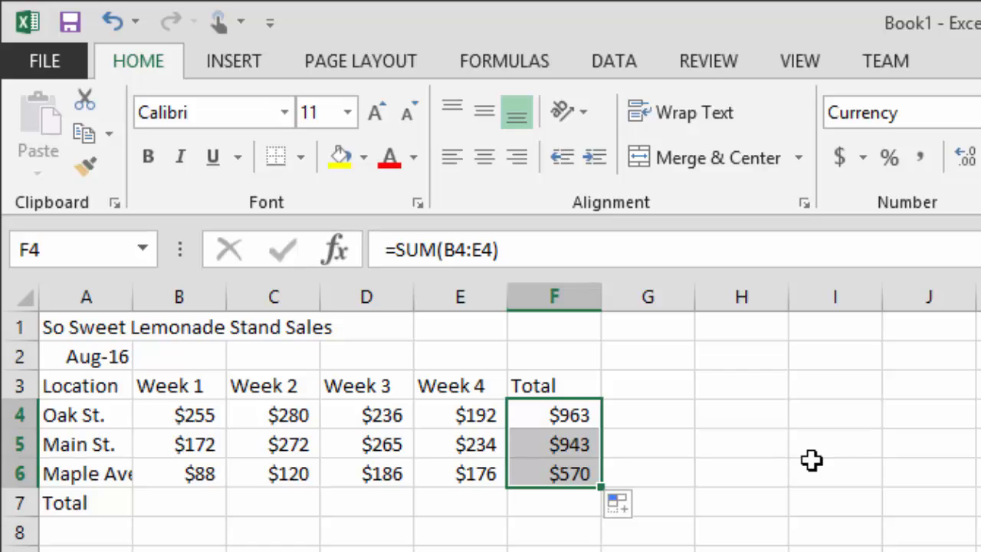
Step: Examine the SUM formulas in F4 and F5 and the cell ranges they reference, leaving both formulas as they are
left_click(565, 415)
left_click(584, 447)
left_click(565, 408)
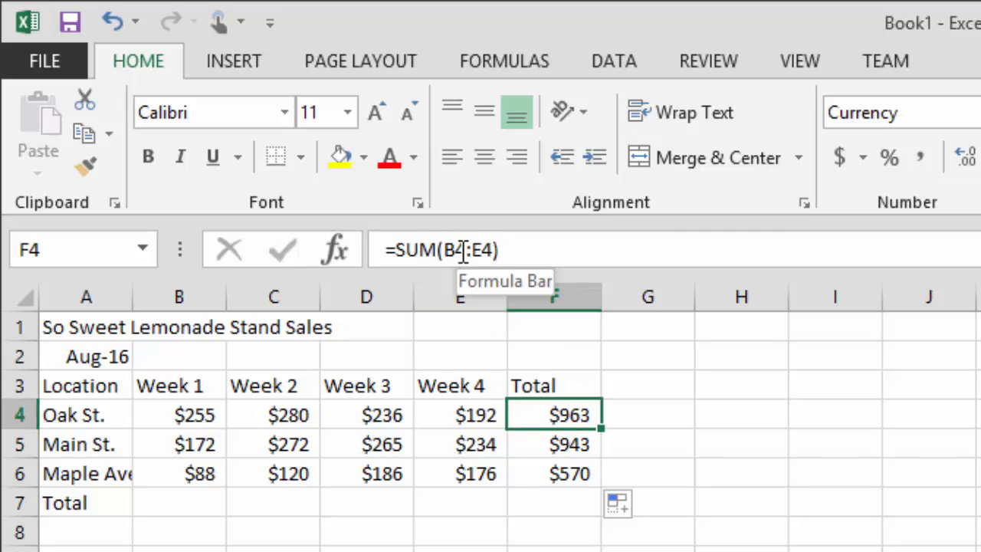
left_click_drag(197, 411, 491, 421)
left_click(567, 414)
double_click(567, 414)
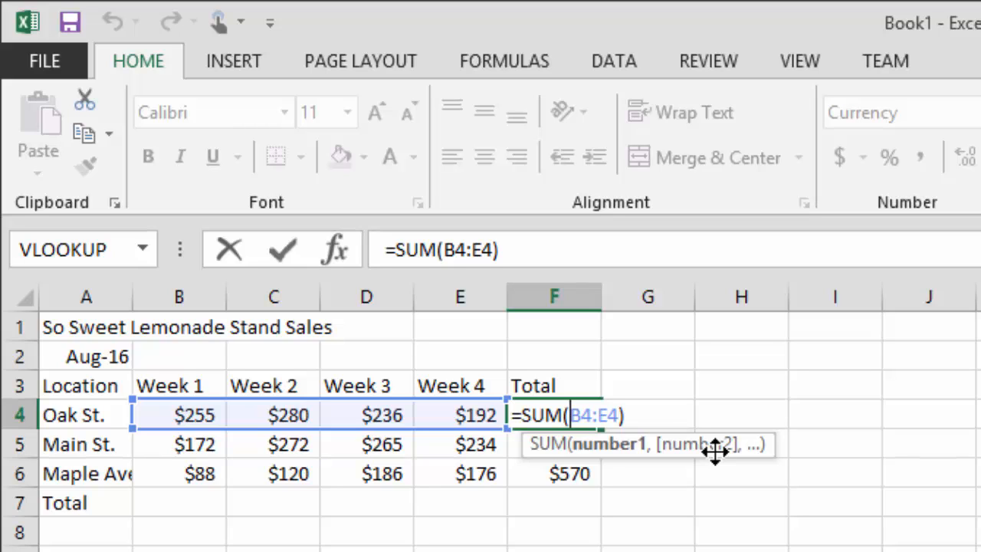
key("Return")
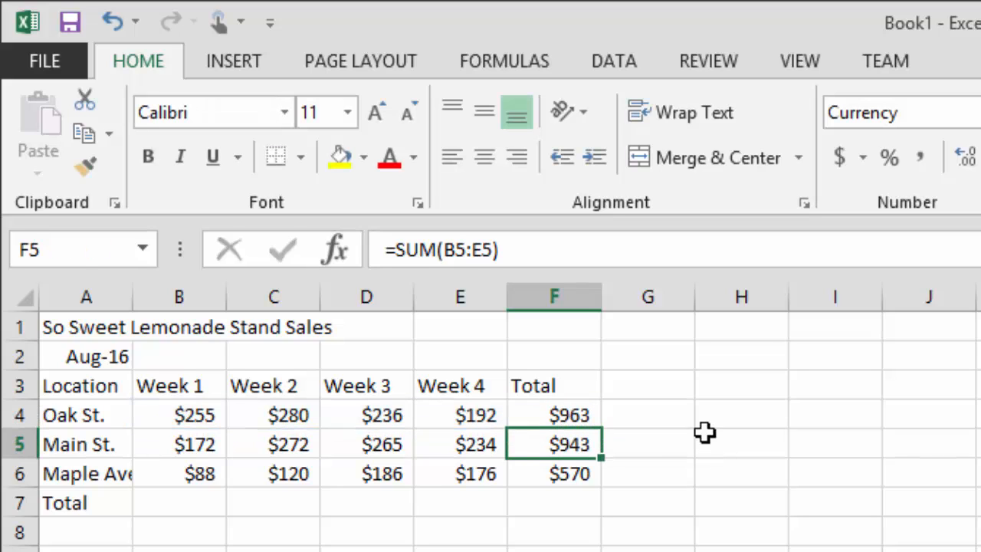
double_click(583, 438)
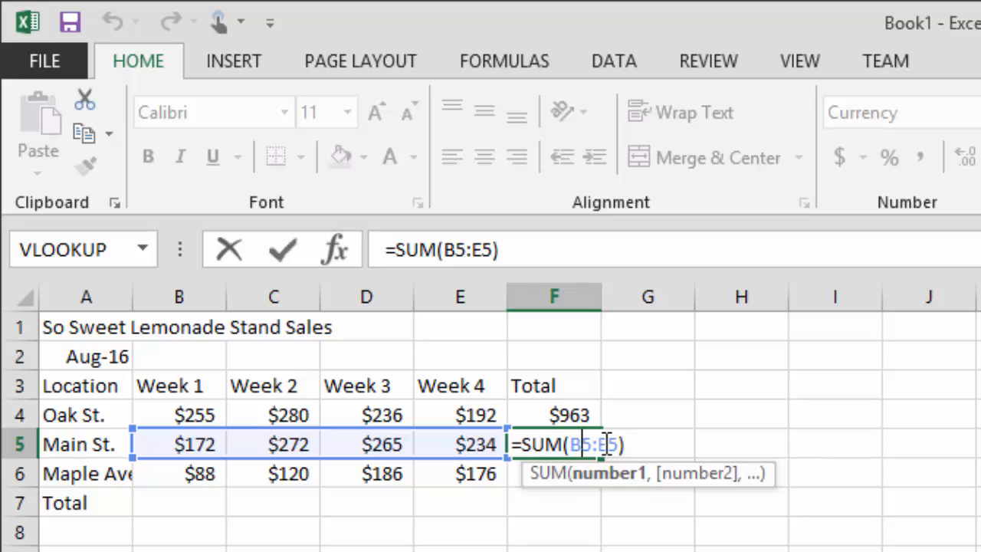
key("Return")
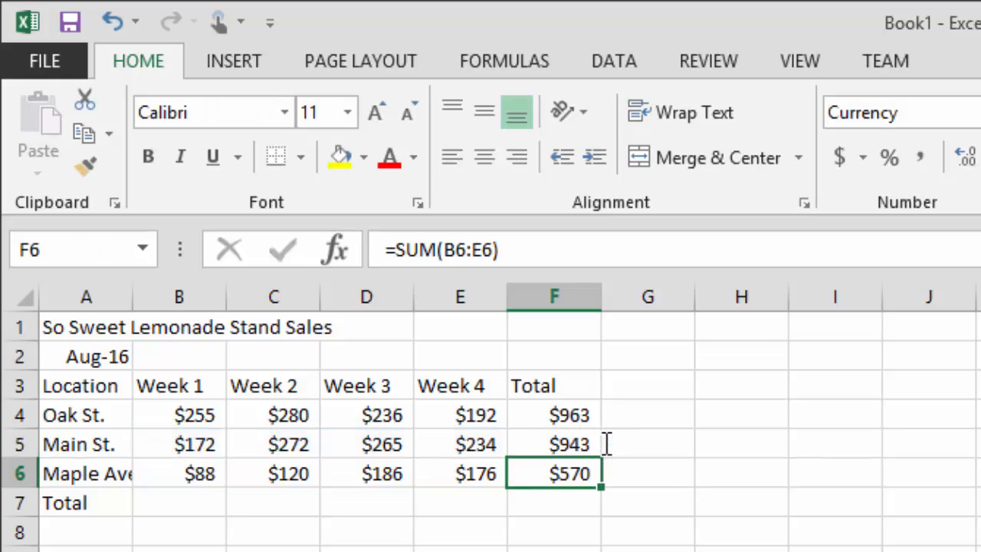
Step: Examine the SUM formulas for the location totals in F4:F6 and the cell range referenced in F6
double_click(545, 471)
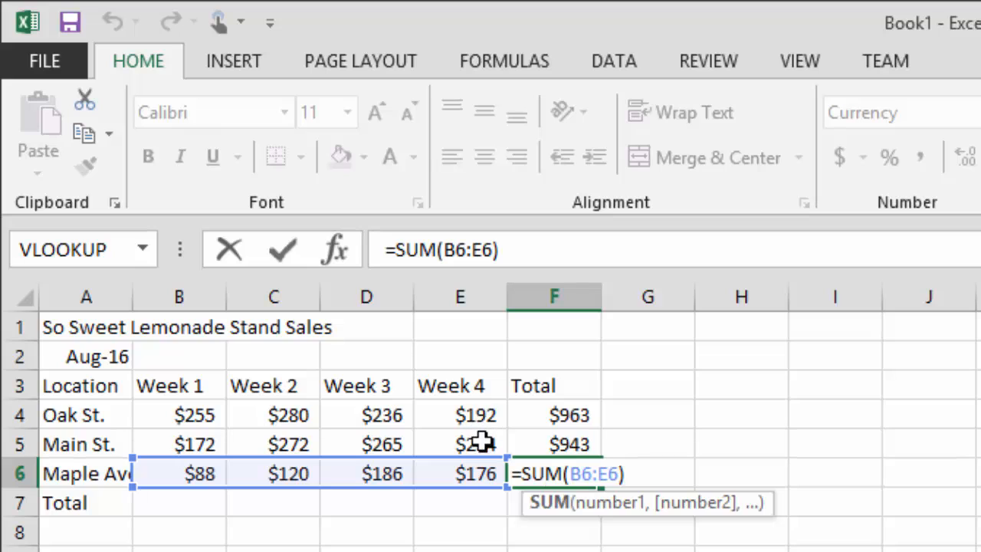
key("Return")
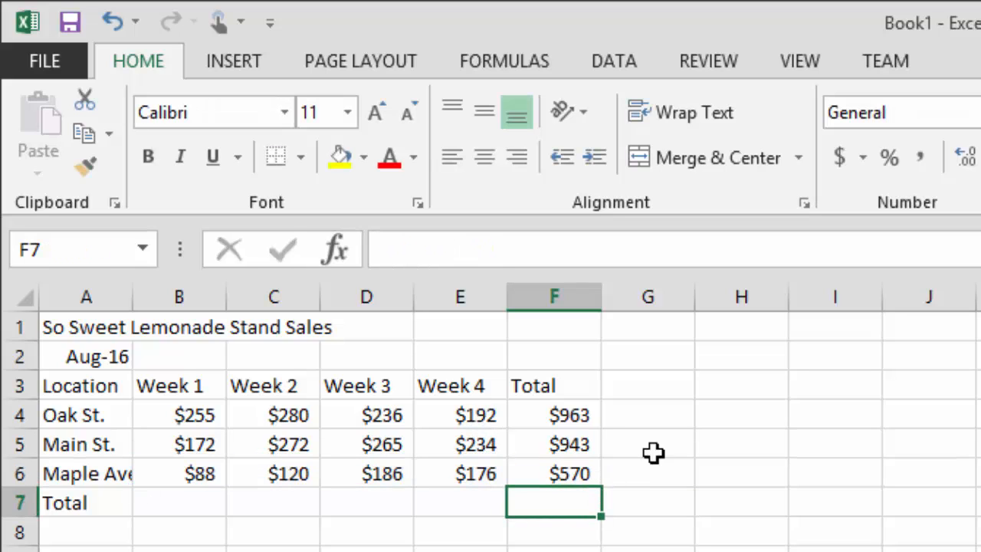
left_click(592, 414)
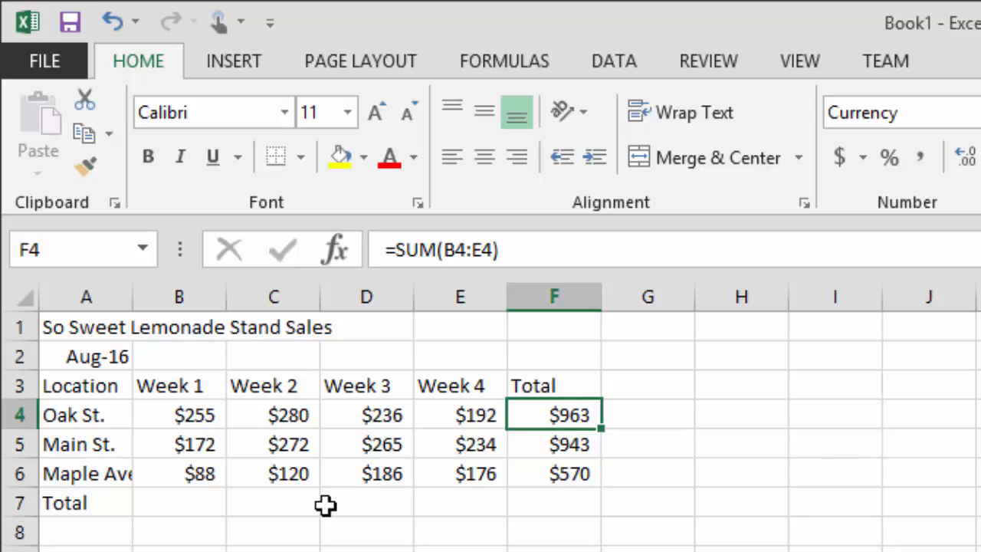
left_click(567, 445)
left_click(581, 474)
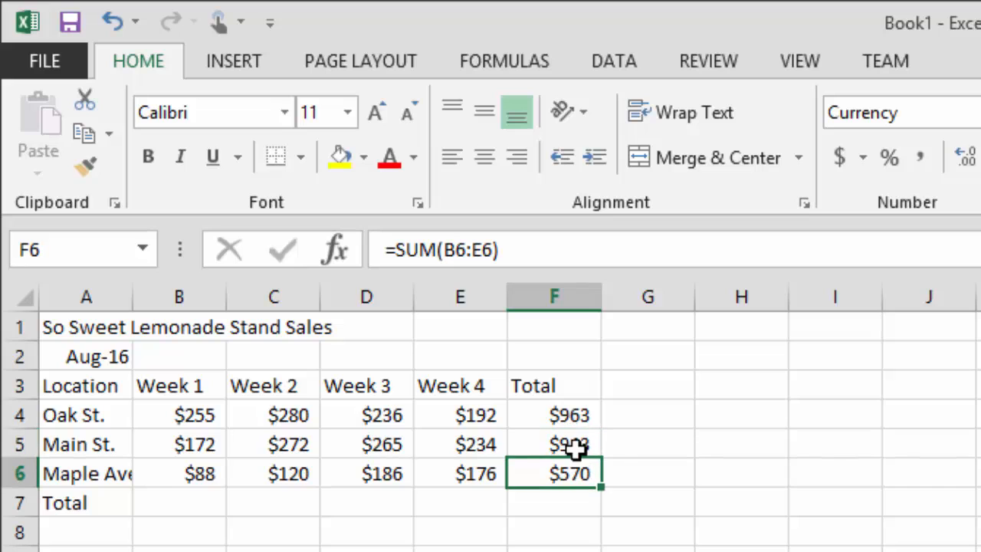
left_click(567, 437)
left_click(567, 472)
double_click(568, 469)
left_click(569, 444)
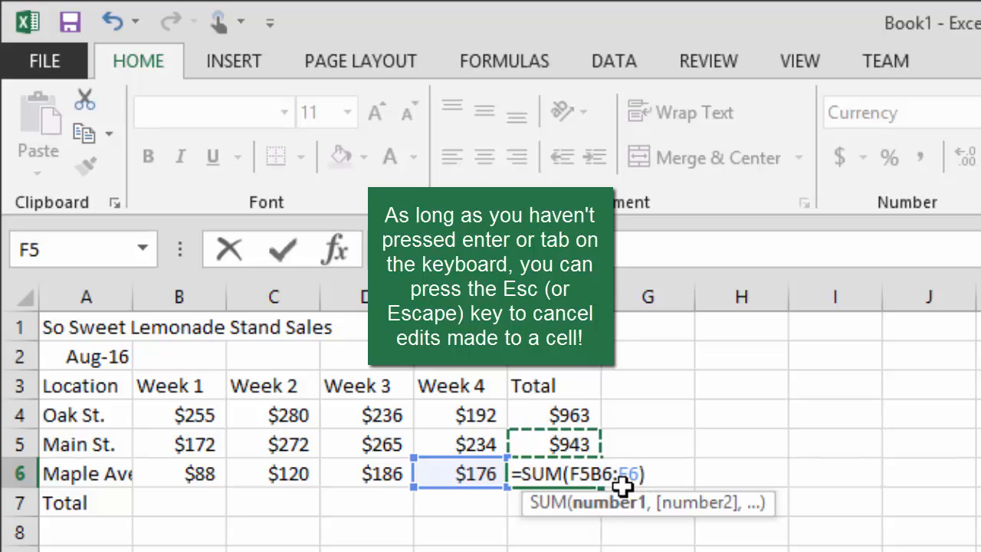
key("Escape")
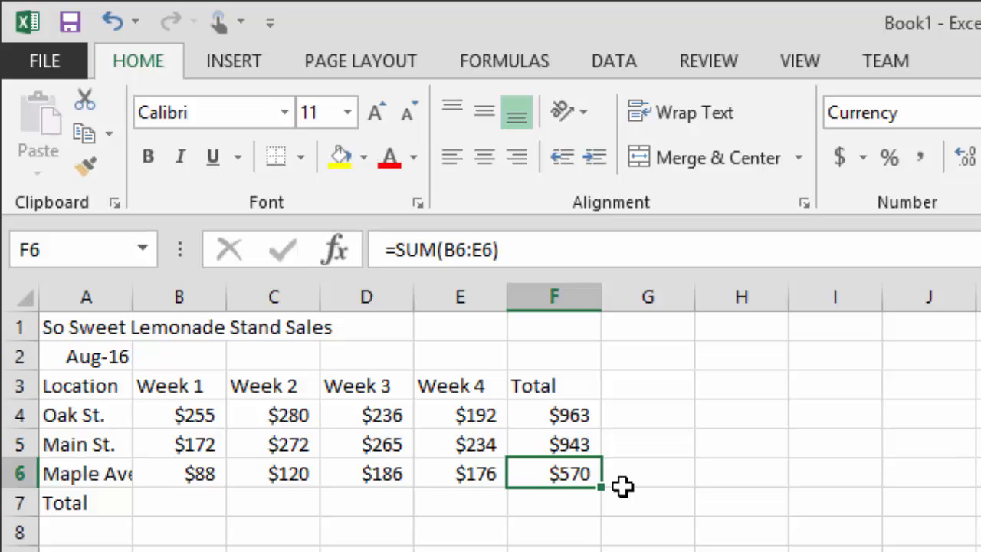
Step: Total the Week 1 sales in B7 with AutoSum over B4:B6
key("Left")
key("Left")
key("Left")
key("Left")
key("Down")
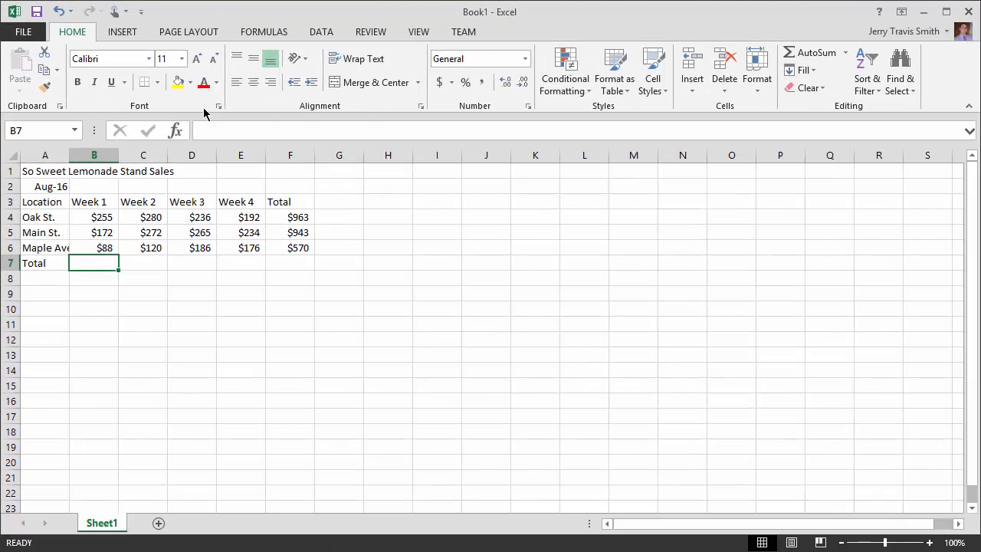
left_click(790, 55)
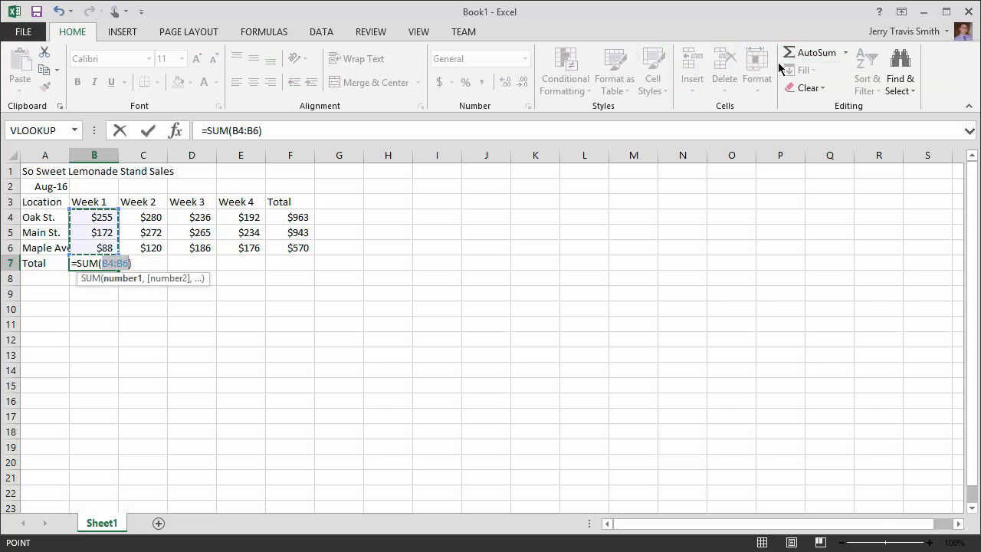
key("Return")
key("Up")
key("Right")
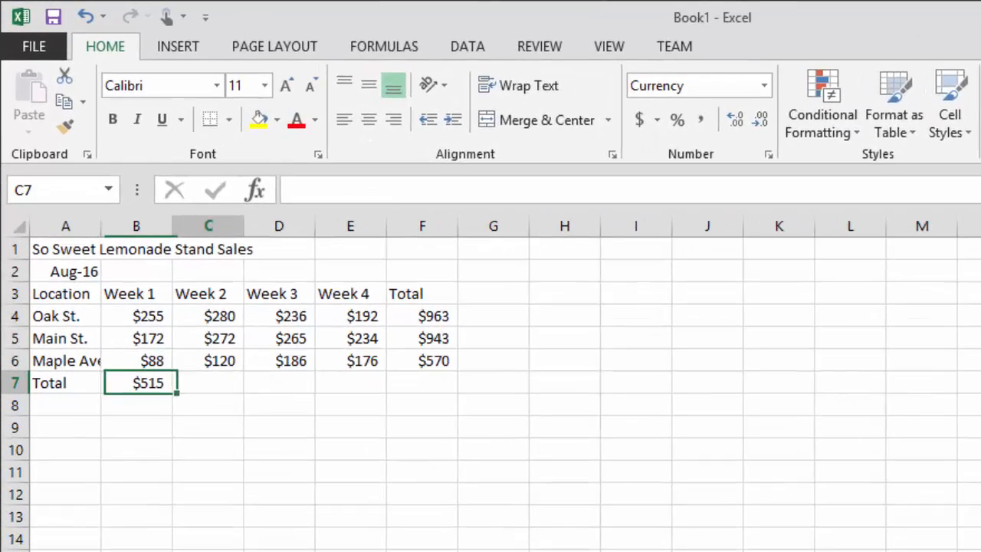
key("Left")
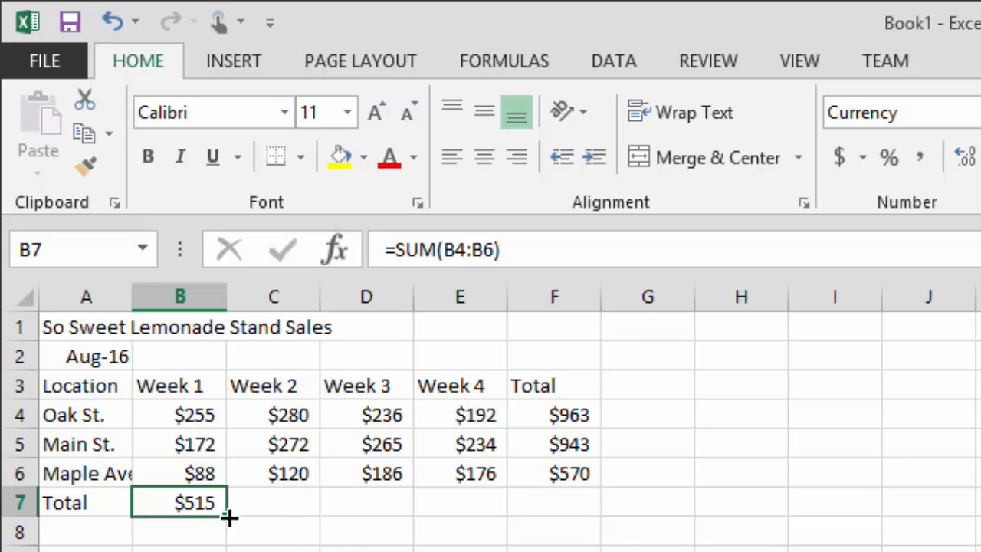
Step: Copy the Week 1 total formula from B7 across through F7 with the fill handle
left_click(260, 505)
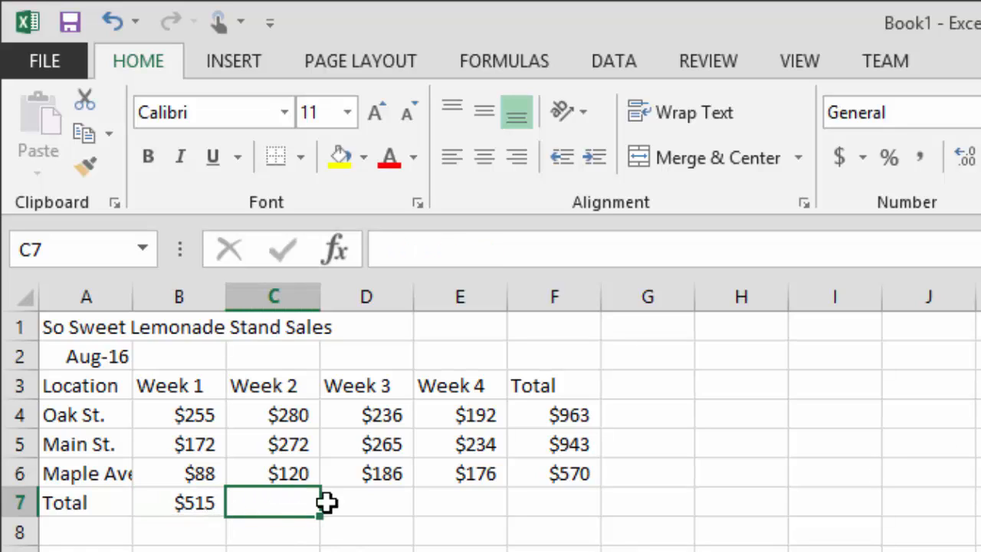
left_click(337, 506)
left_click(210, 502)
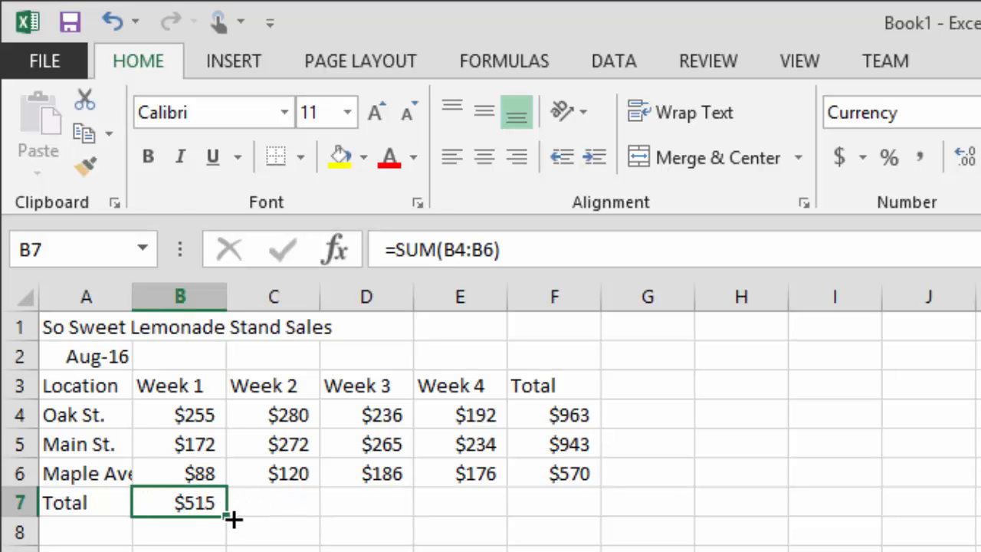
left_click_drag(233, 519, 597, 527)
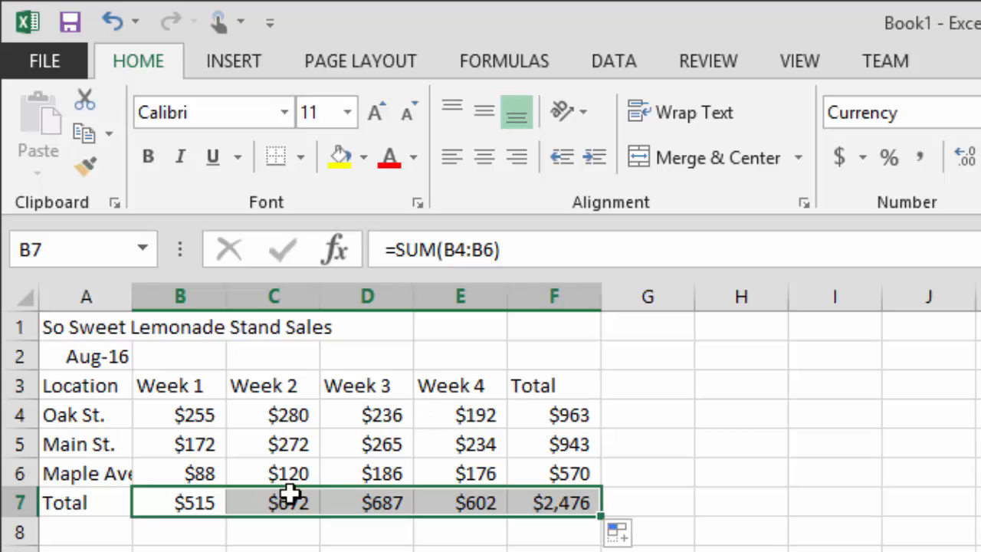
Step: Delete all the totals in B7:F7 of the Total row
left_click(170, 532)
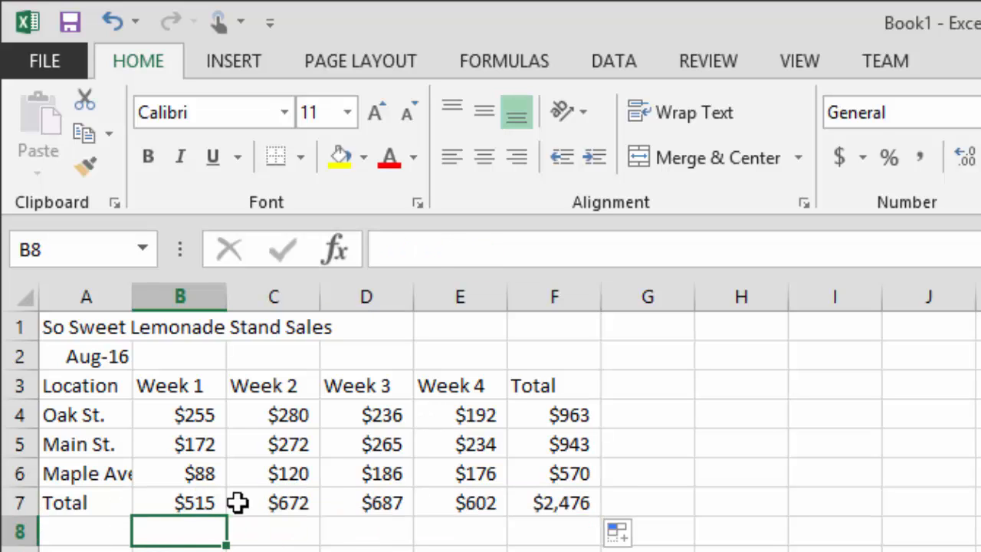
left_click(273, 495)
mouse_move(273, 494)
left_mouse_down()
mouse_move(340, 498)
mouse_move(273, 498)
left_mouse_up()
left_click_drag(190, 513, 548, 504)
key("Delete")
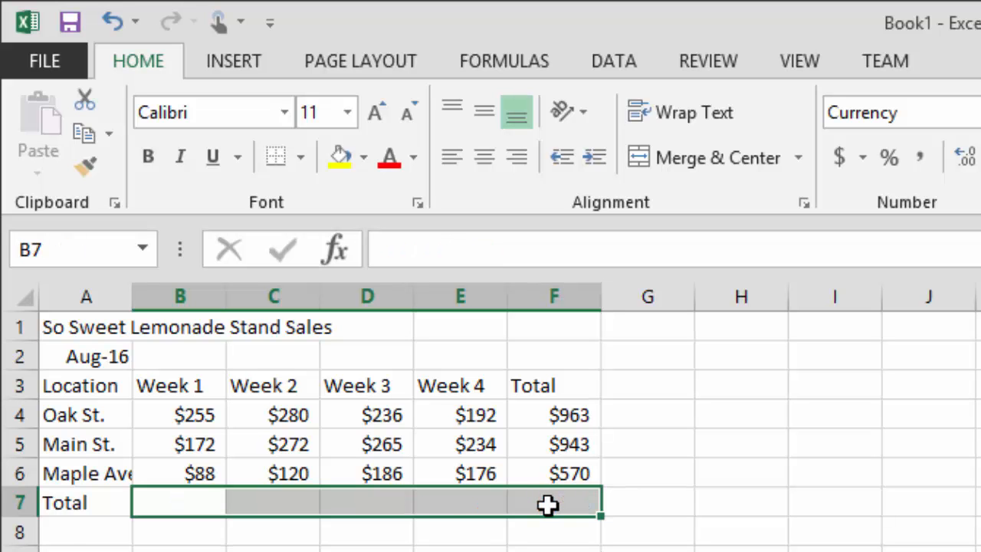
Step: Insert SUM totals into all of B7:F7 at once with AutoSum
key("Left")
key("Right")
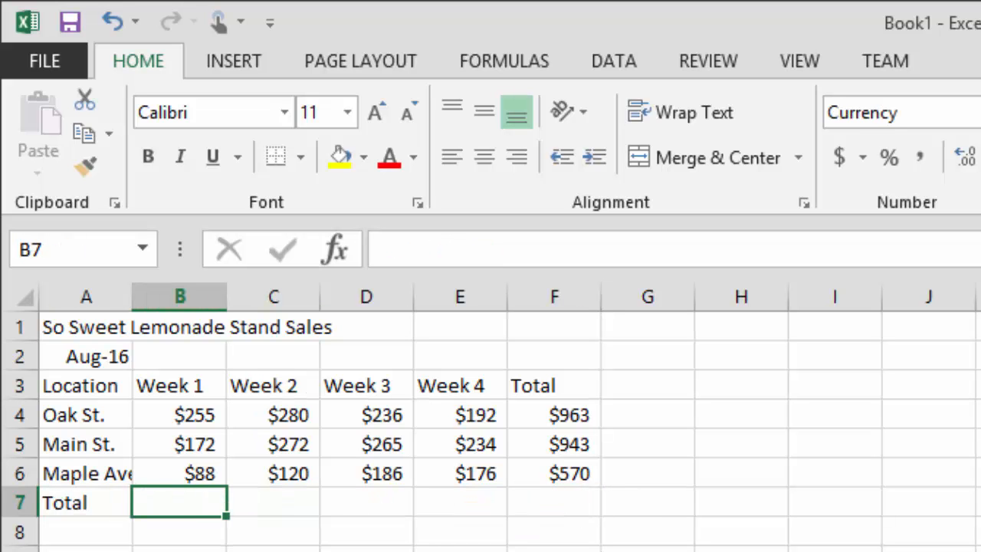
left_click_drag(188, 501, 534, 503)
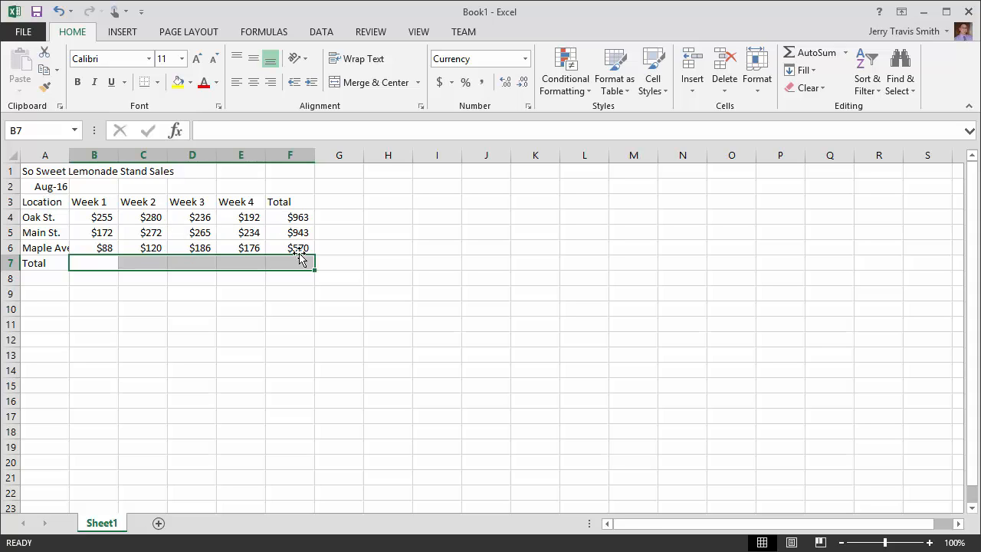
left_click(803, 59)
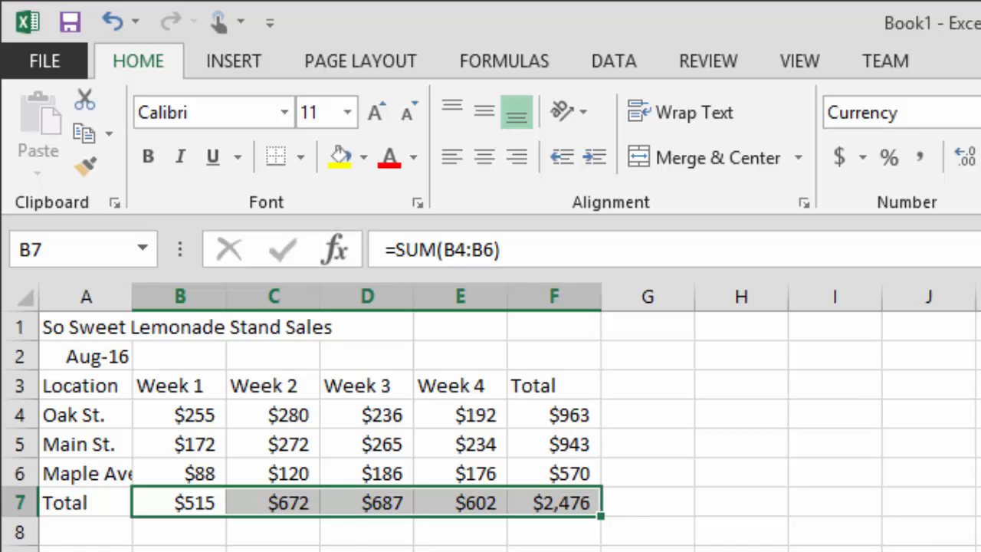
Step: Examine the total formulas in B7 and F7 and the cells they add up
left_click(201, 497)
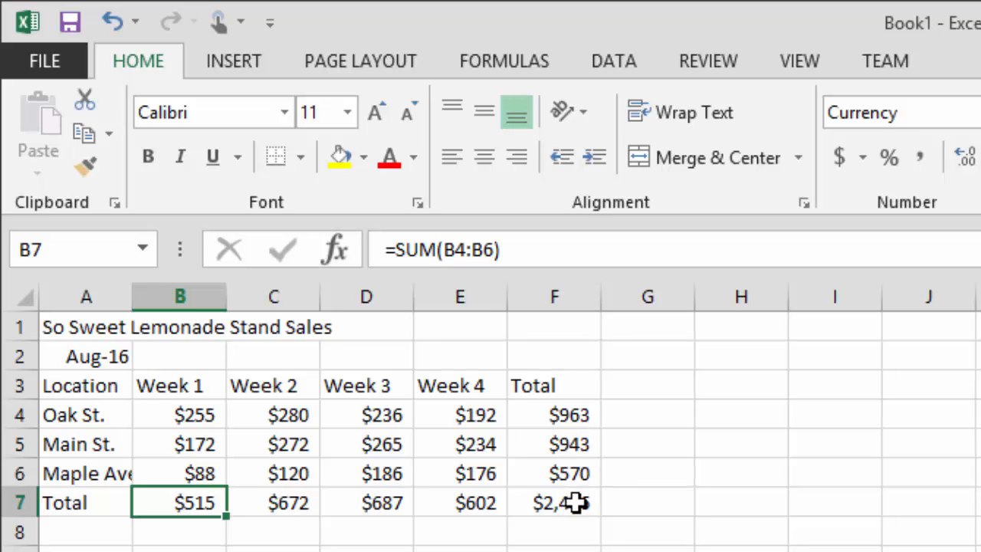
double_click(576, 502)
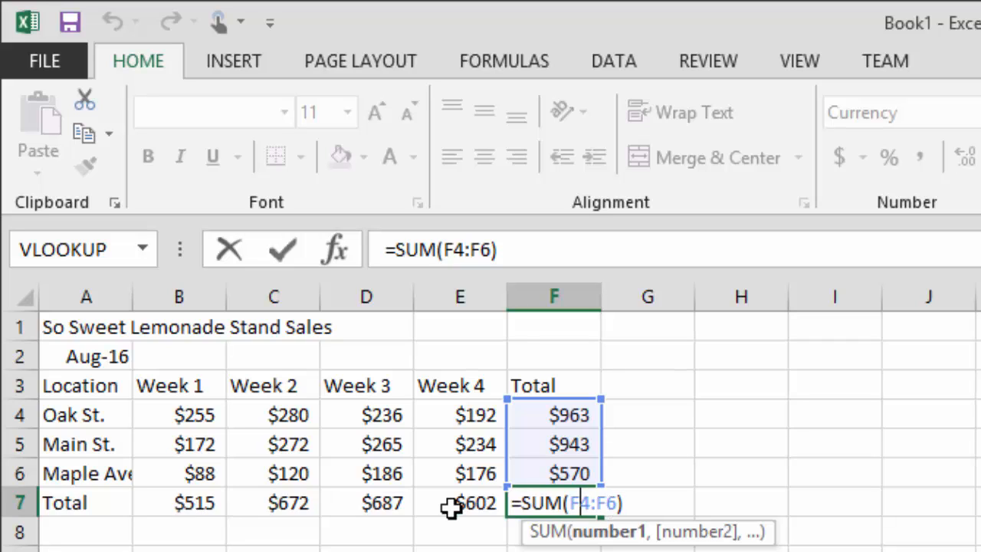
key("Return")
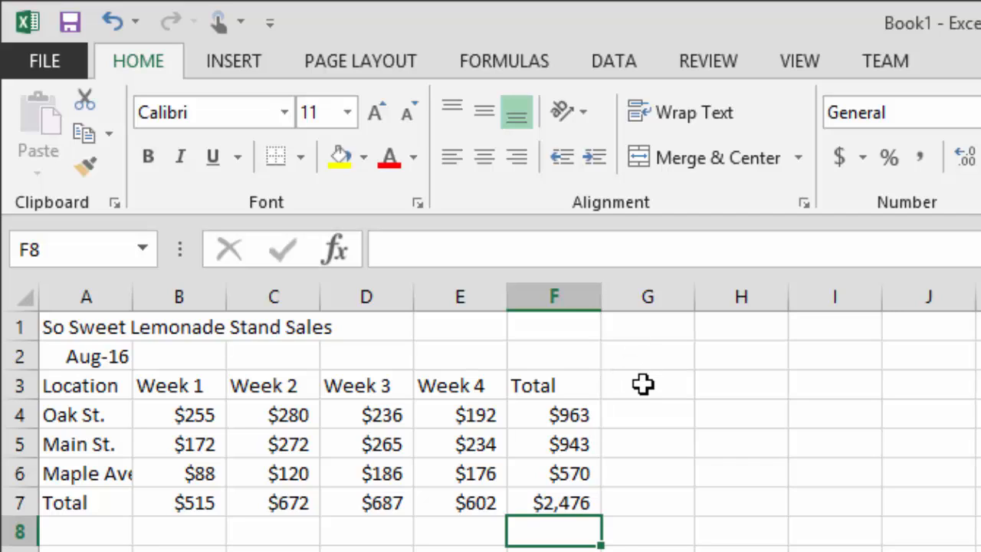
Step: Enter the column heading Average in G3, beside the Total heading
left_click(643, 385)
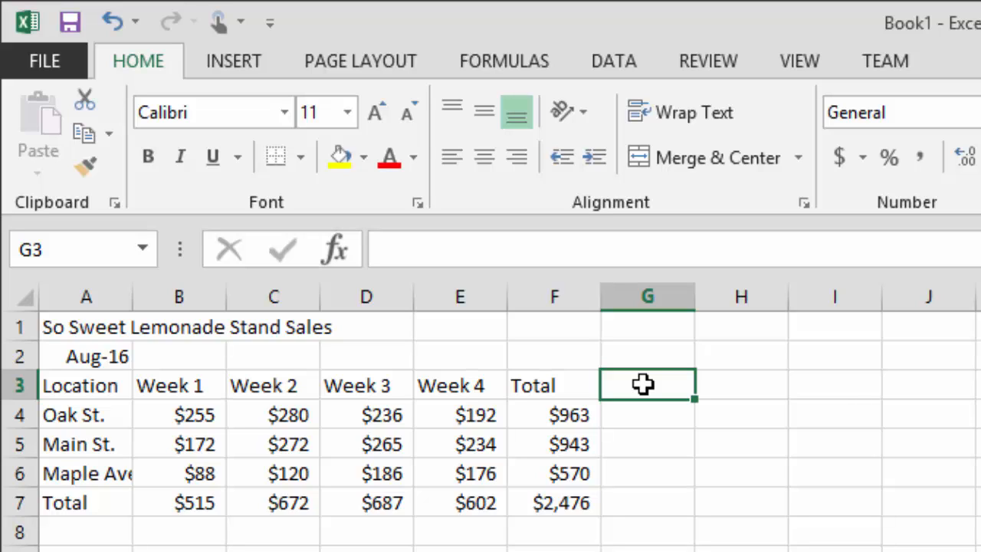
type("Average")
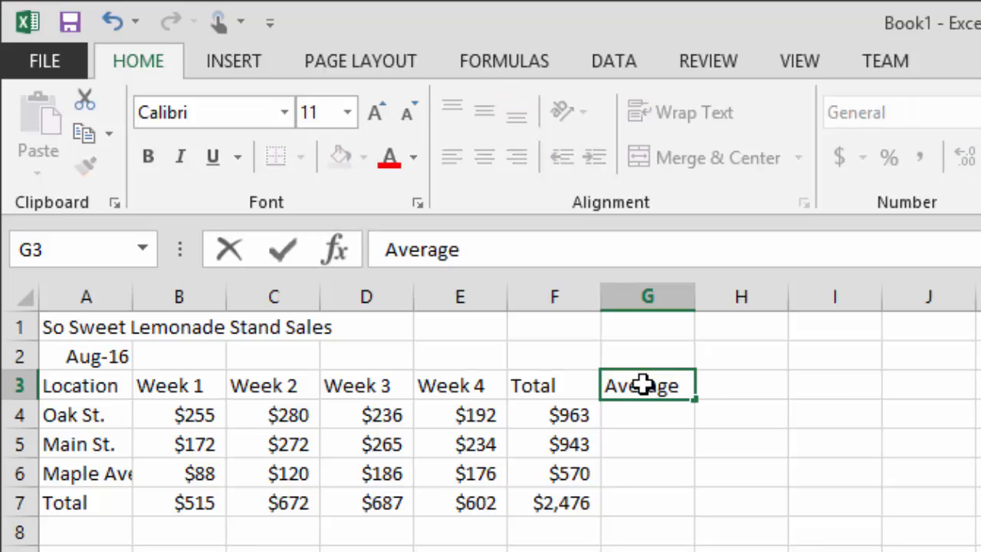
key("Return")
key("Up")
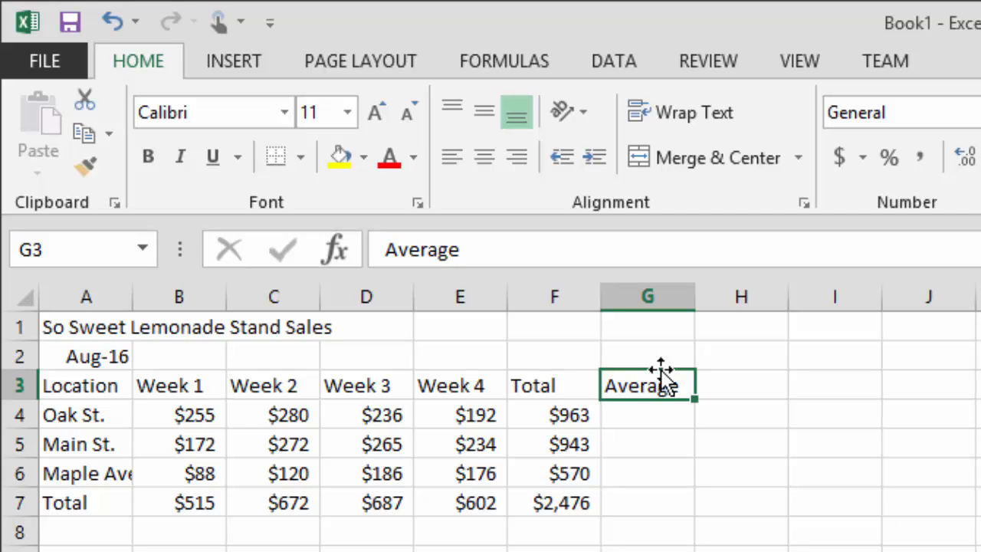
Step: Insert an AVERAGE formula in G4 for Oak St. covering only the four weekly sales, B4:E4
key("Return")
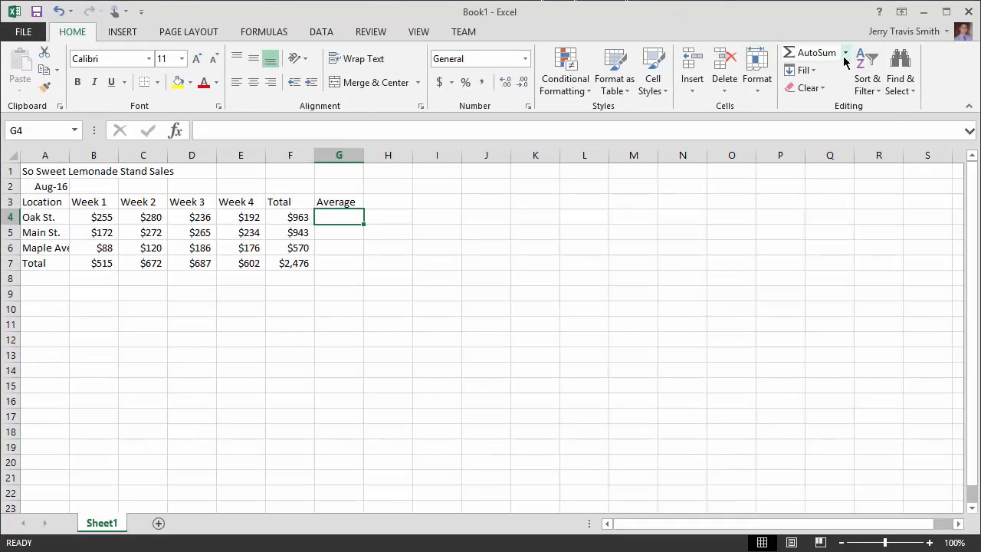
left_click(845, 52)
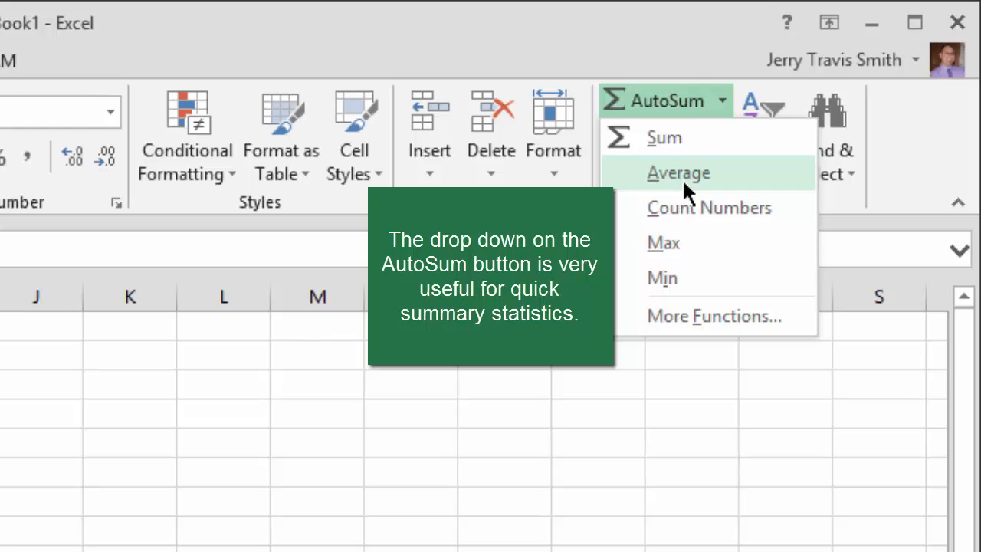
left_click(682, 174)
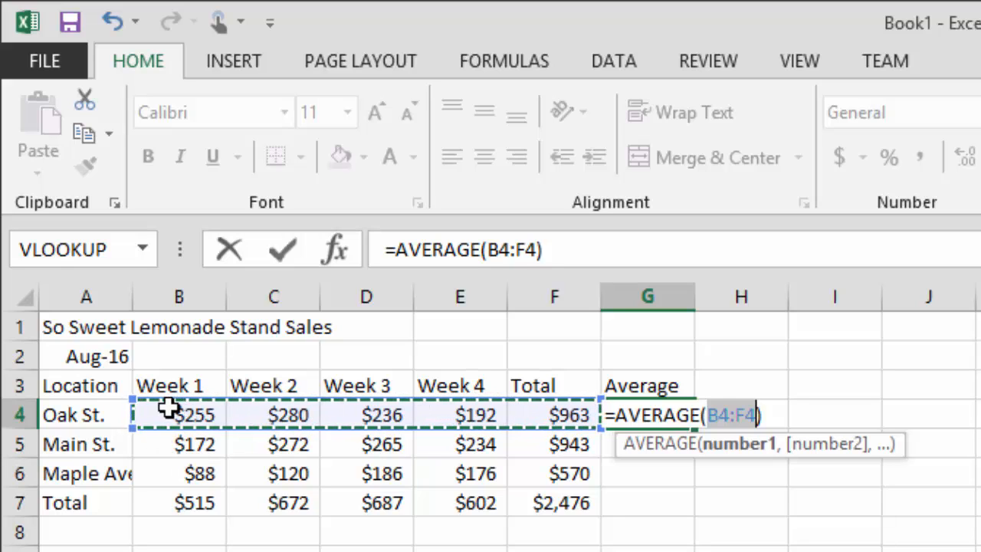
left_click_drag(167, 409, 441, 414)
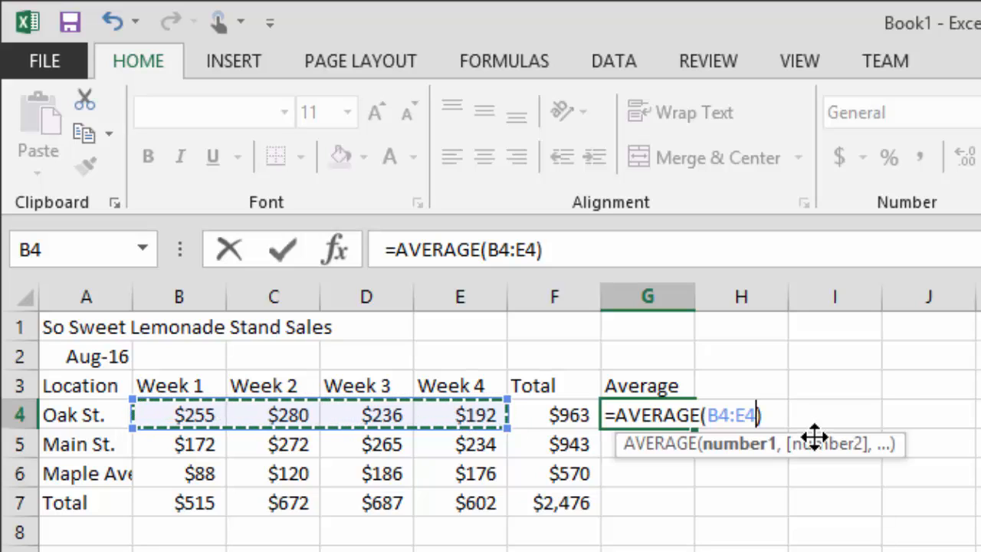
key("Return")
key("Up")
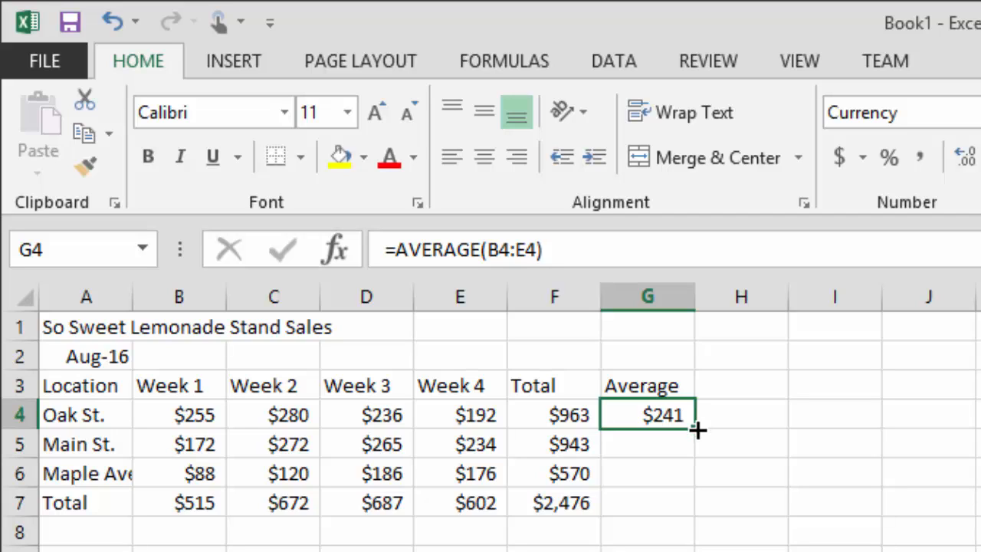
Step: Copy the Oak St. average formula from G4 down through G7, including the Total row
left_click_drag(696, 430, 685, 508)
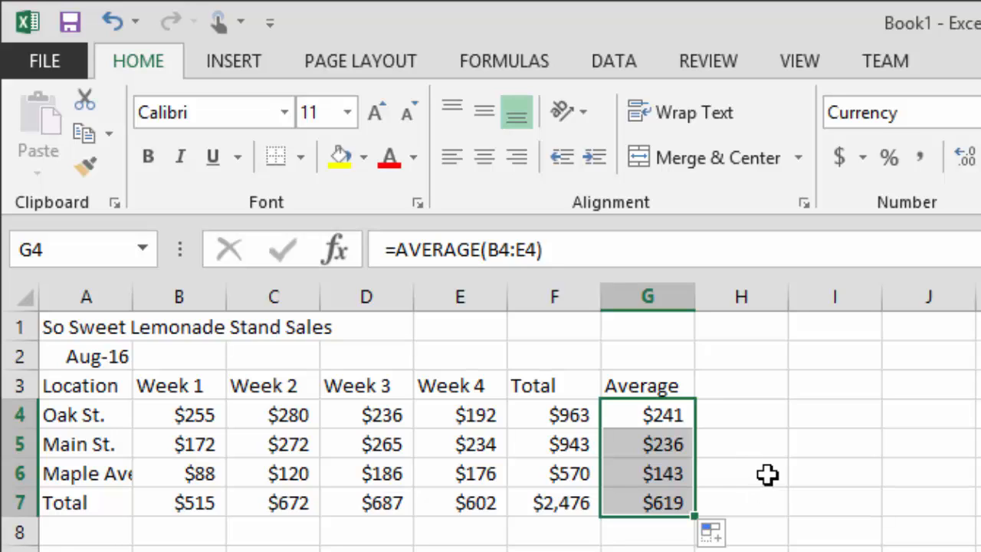
key("ctrl+z")
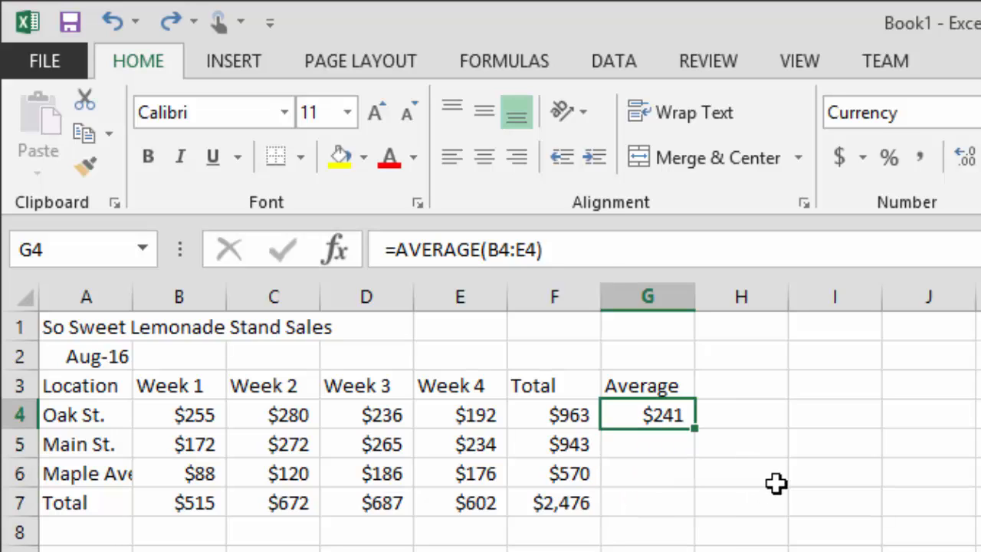
double_click(695, 431)
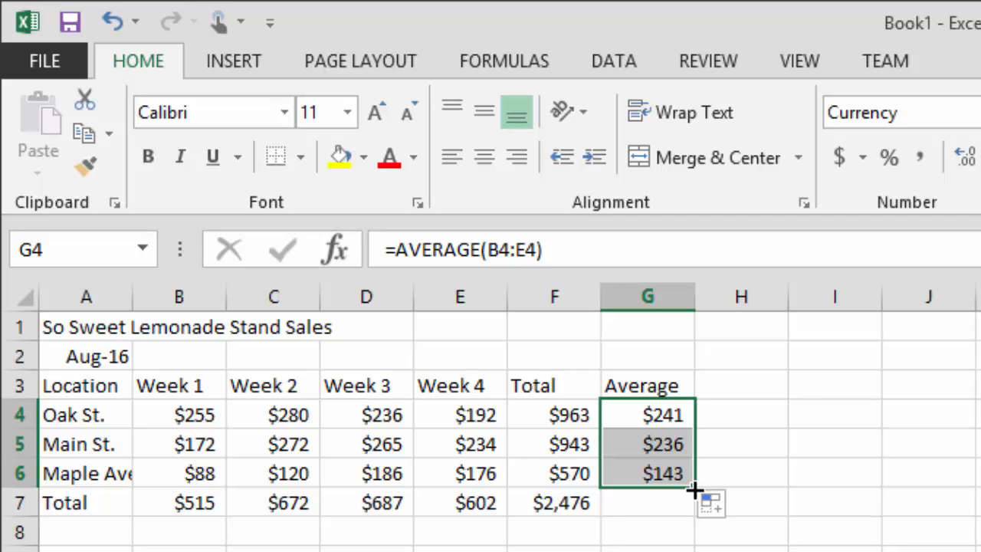
left_click_drag(693, 489, 684, 515)
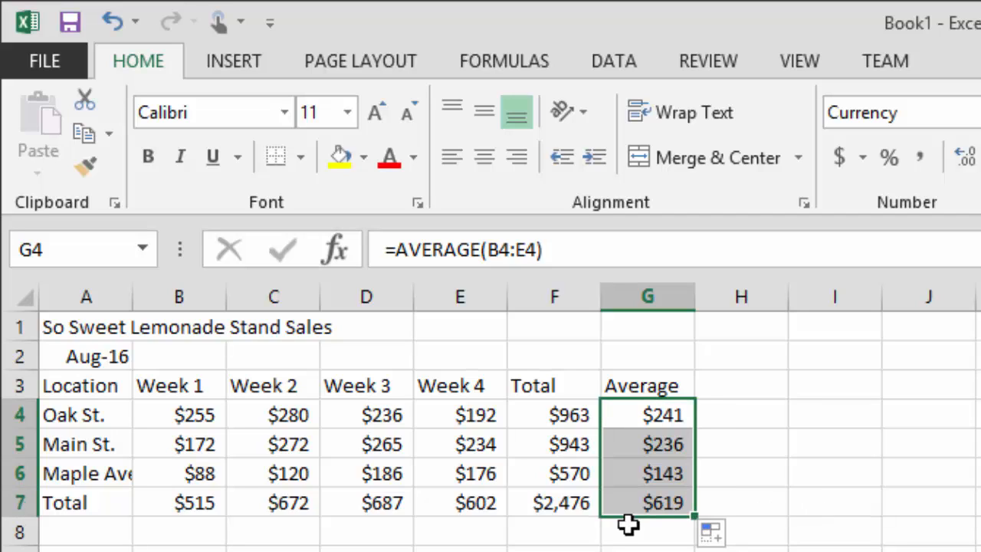
Step: Examine the average formula in G7 and the weekly totals it covers
left_click(652, 502)
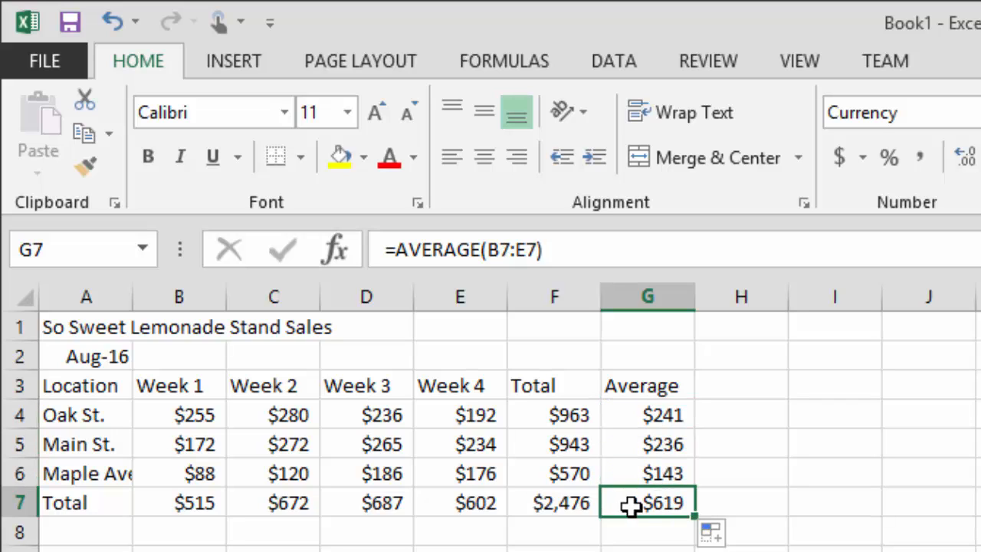
double_click(630, 503)
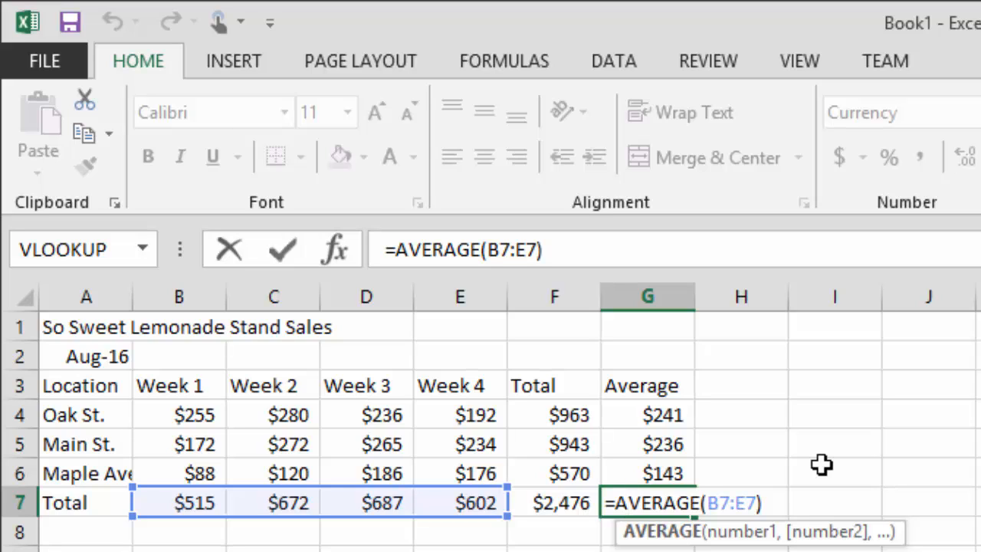
key("Return")
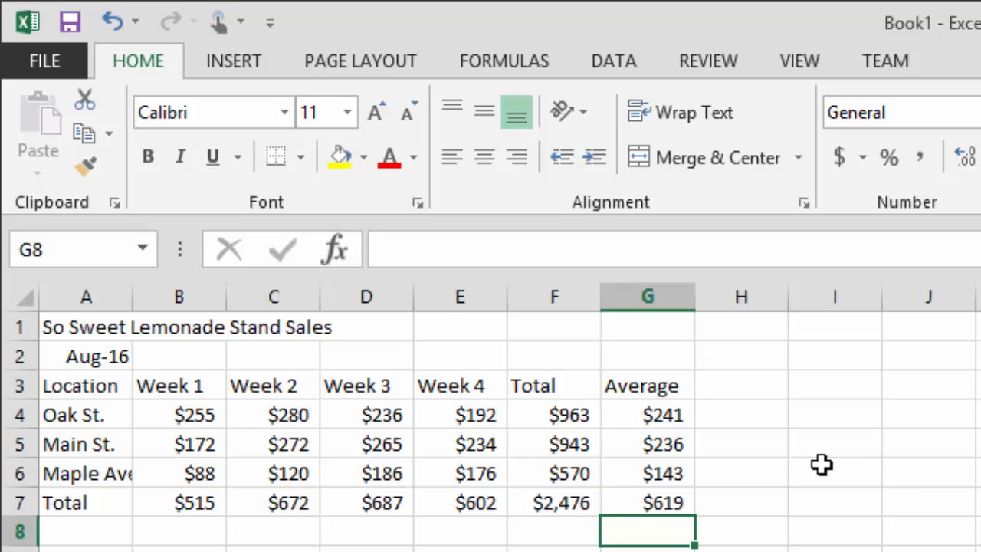
Step: Enter the column heading Highest in H3, beside the Average heading
key("Up")
key("Up")
key("Up")
key("Up")
key("Up")
key("Right")
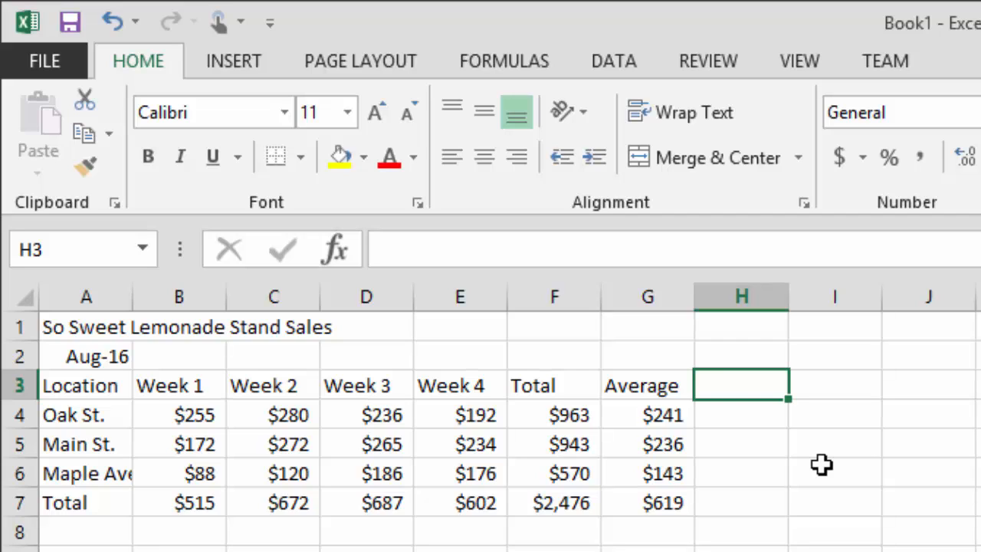
type("Highest")
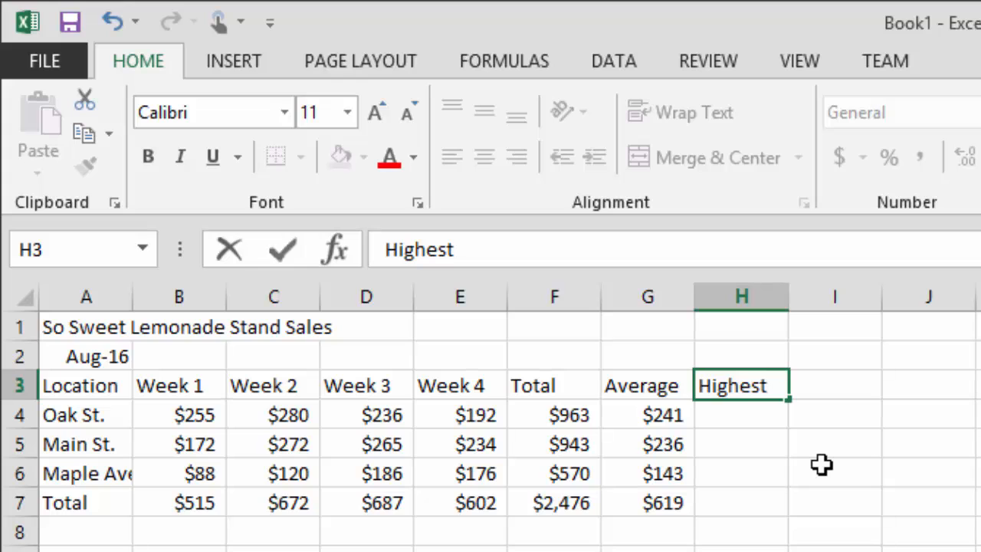
key("Return")
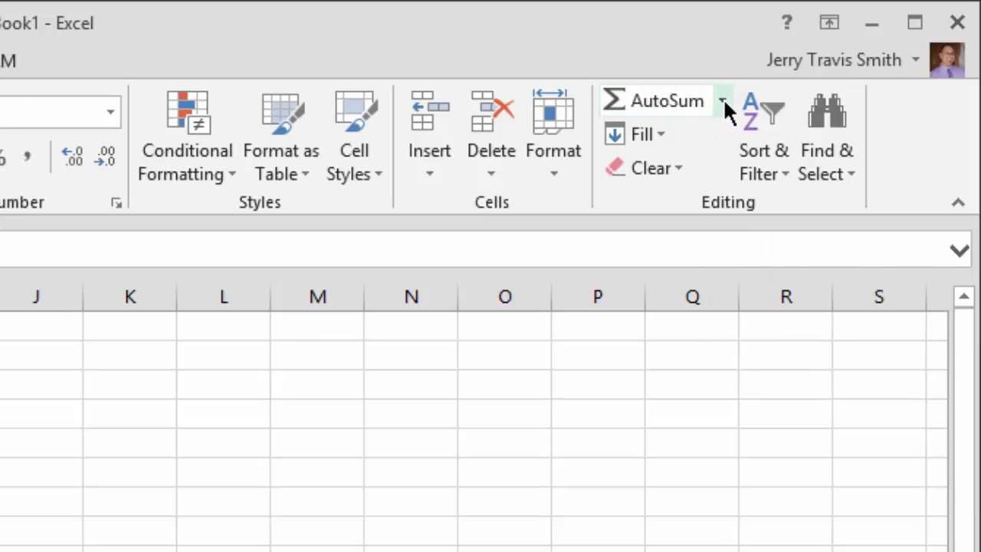
Step: Insert a MAX formula in H4 for Oak St. covering only the four weekly sales, B4:E4
left_click(723, 104)
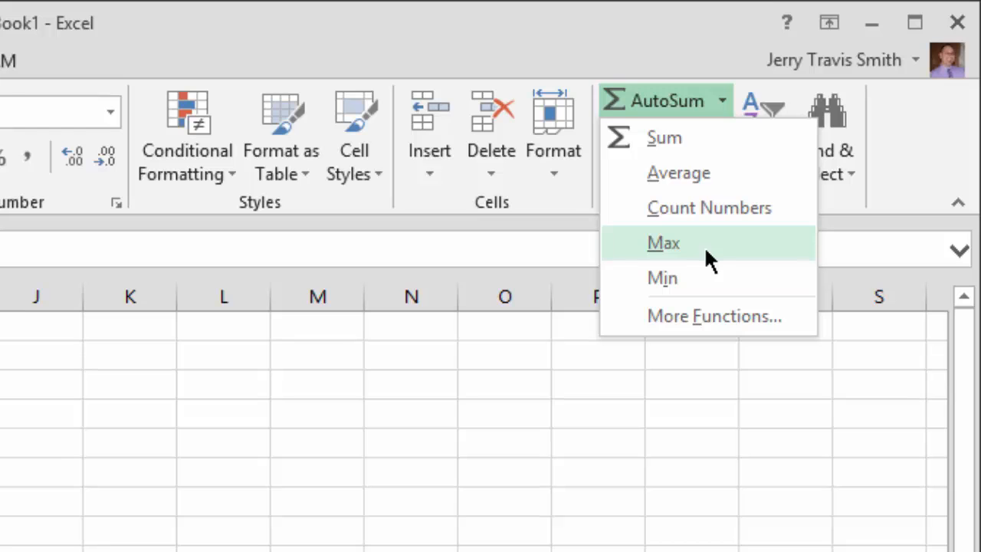
left_click(704, 243)
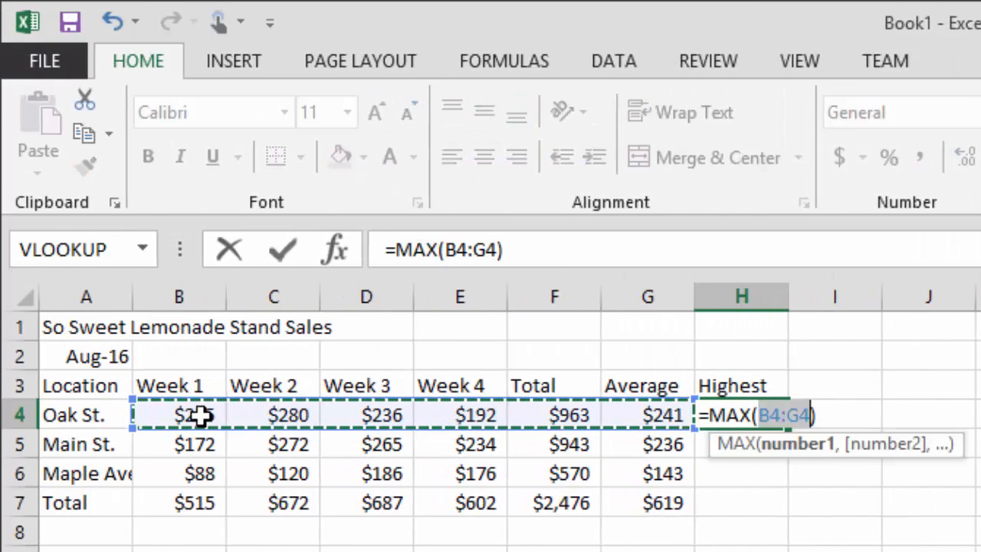
left_click_drag(201, 415, 487, 418)
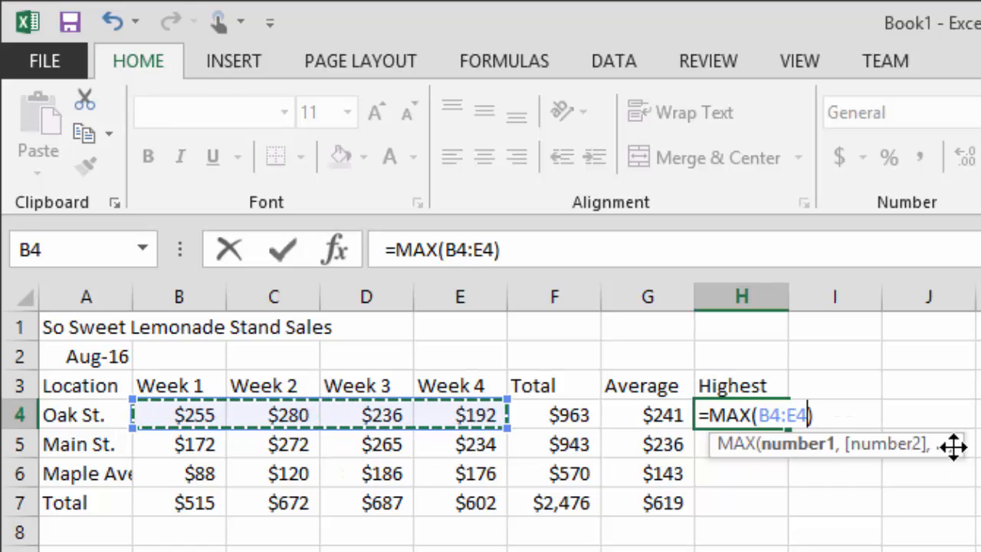
key("Return")
Step: Copy the Oak St. MAX formula from H4 down through H7, including the Total row
key("Up")
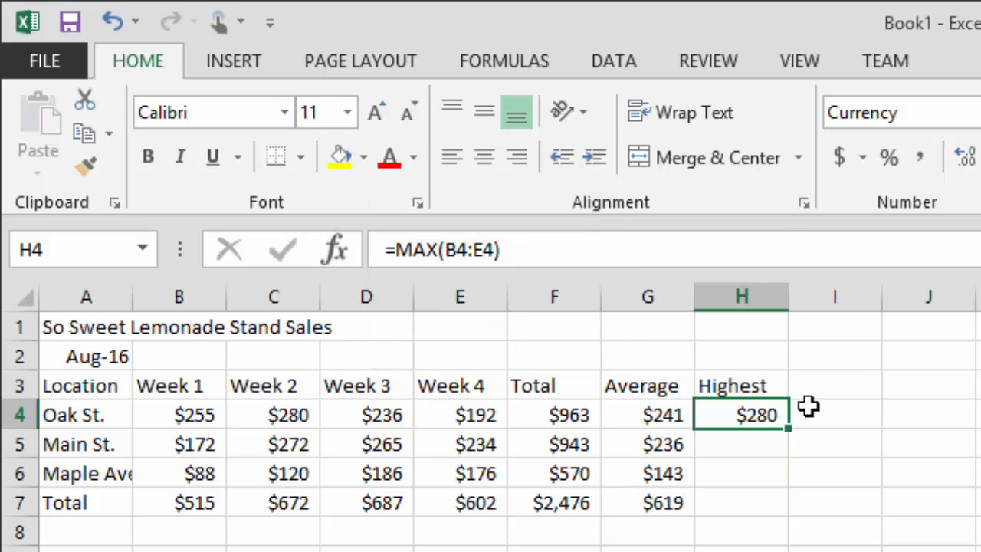
left_click_drag(791, 434, 790, 485)
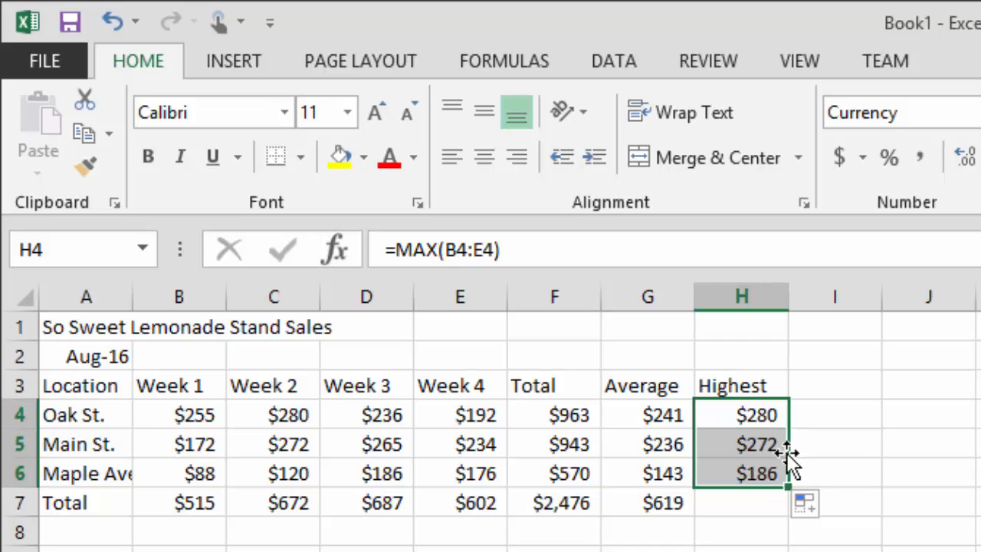
left_click(780, 475)
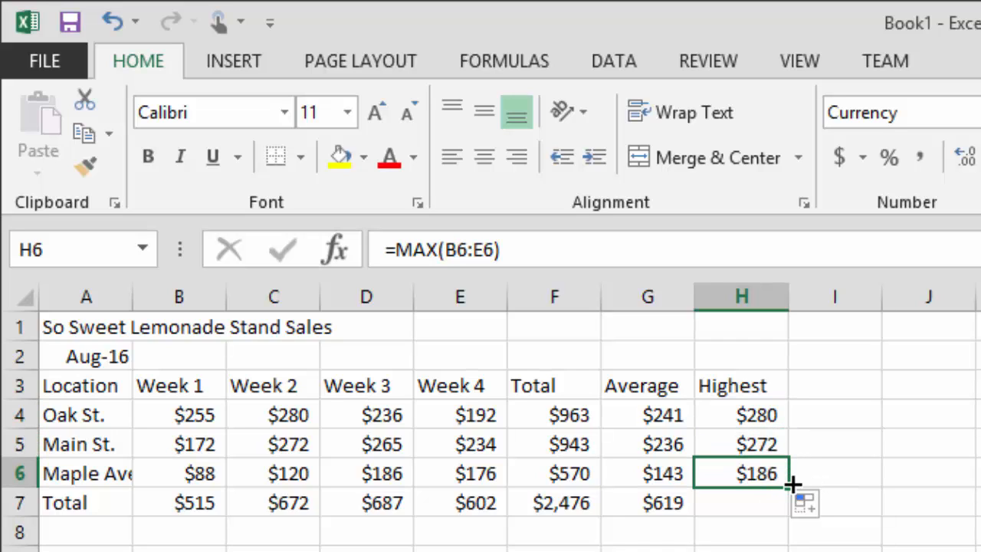
left_click_drag(787, 488, 774, 503)
left_click(771, 500)
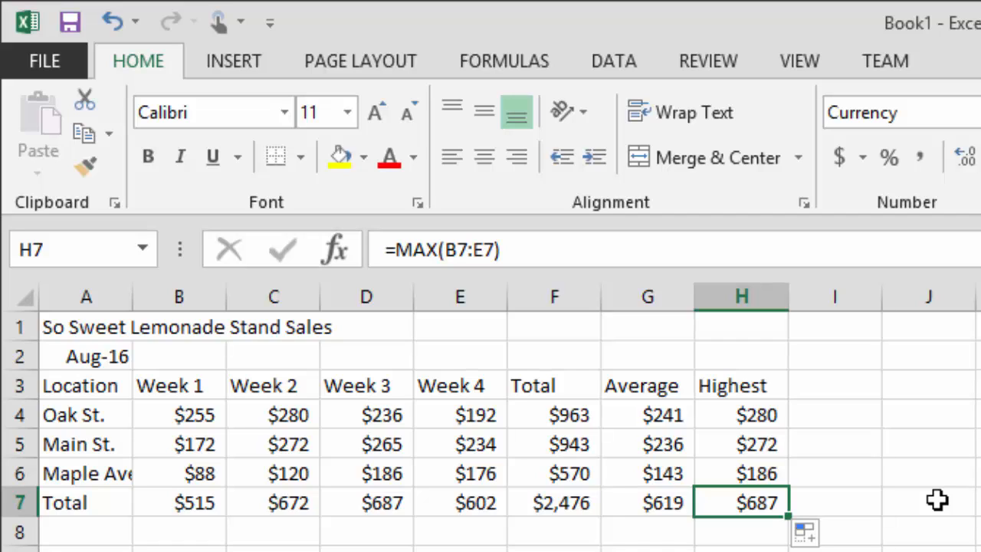
Step: Enter the column heading Lowest in I3, beside the Highest heading
key("Up")
key("Up")
key("Up")
key("Up")
key("Right")
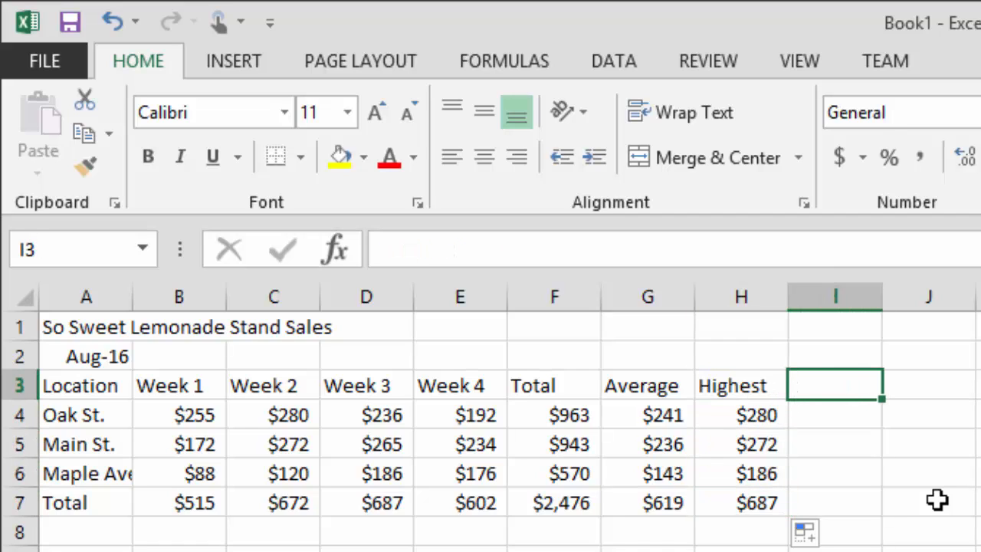
type("M")
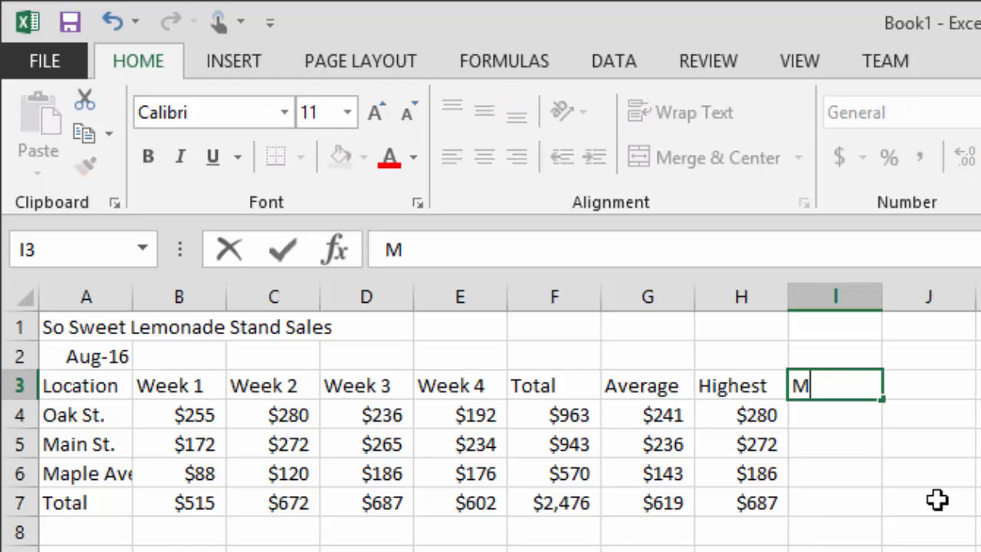
key("BackSpace")
type("Lowest")
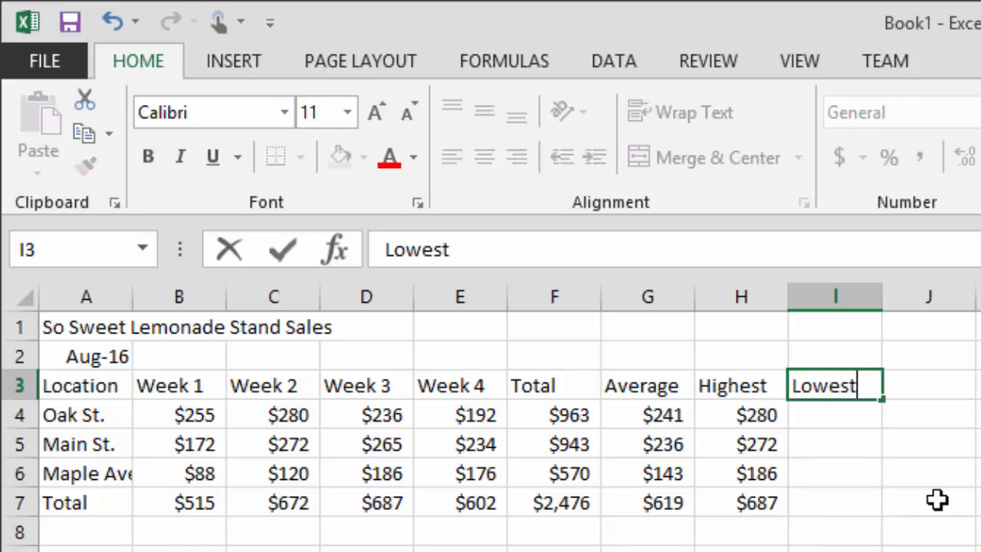
key("ctrl+Return")
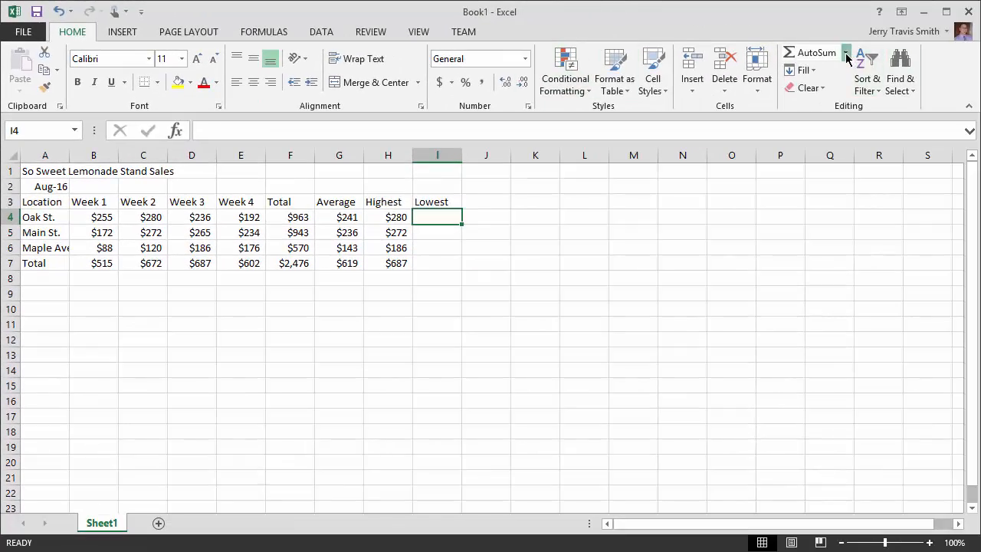
Step: Insert a MIN formula in I4 covering the weekly sales B4:E4 and copy it down through I7
left_click(846, 56)
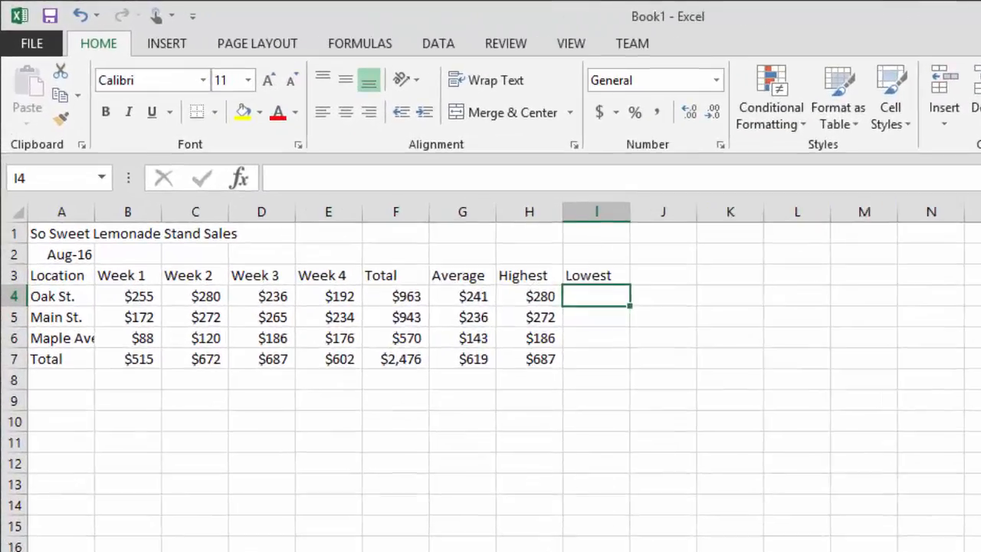
left_click(809, 138)
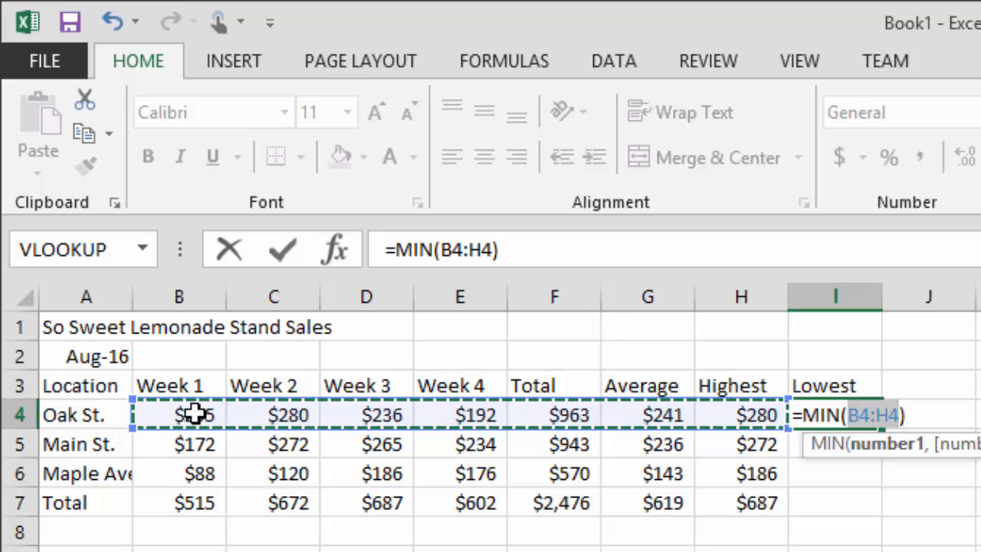
left_click_drag(195, 413, 502, 410)
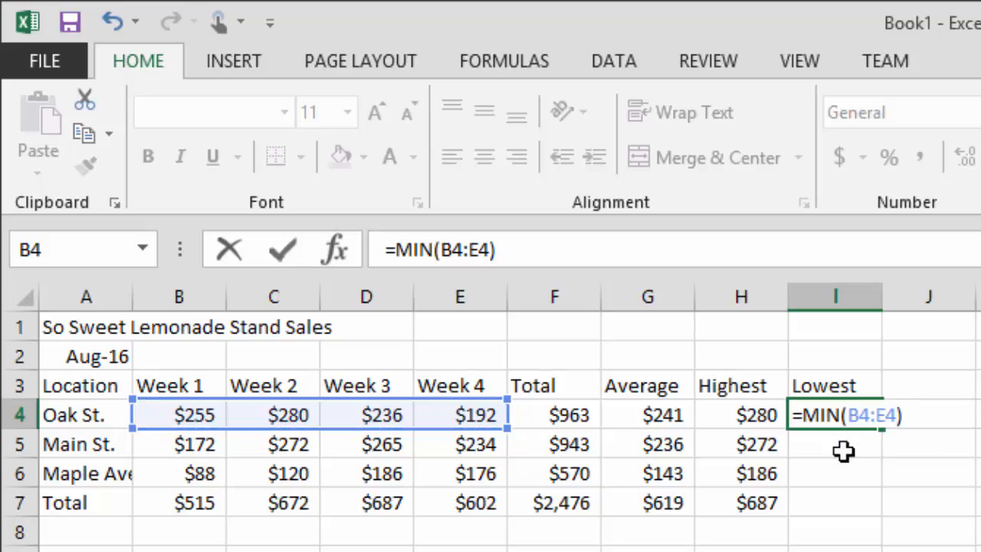
key("Return")
key("Up")
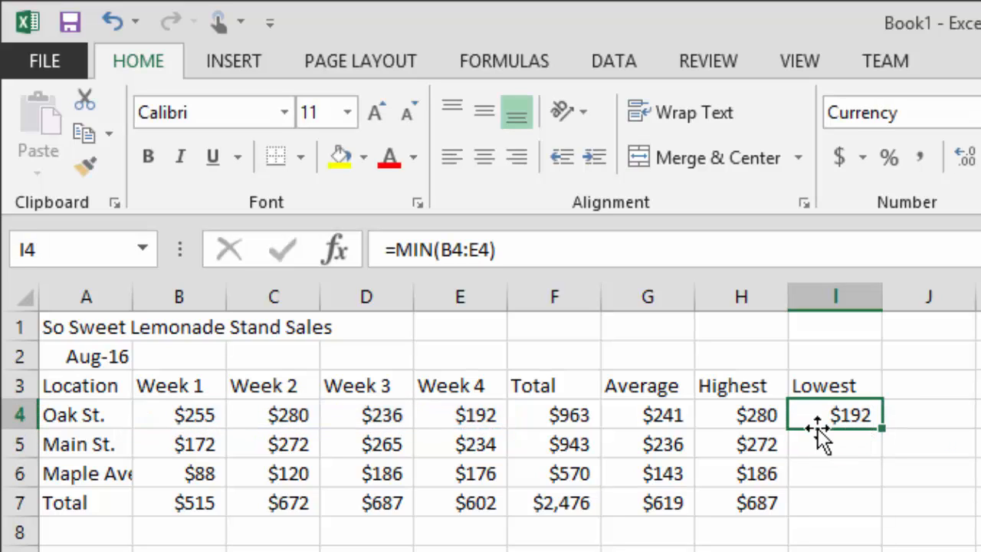
left_click_drag(883, 428, 876, 505)
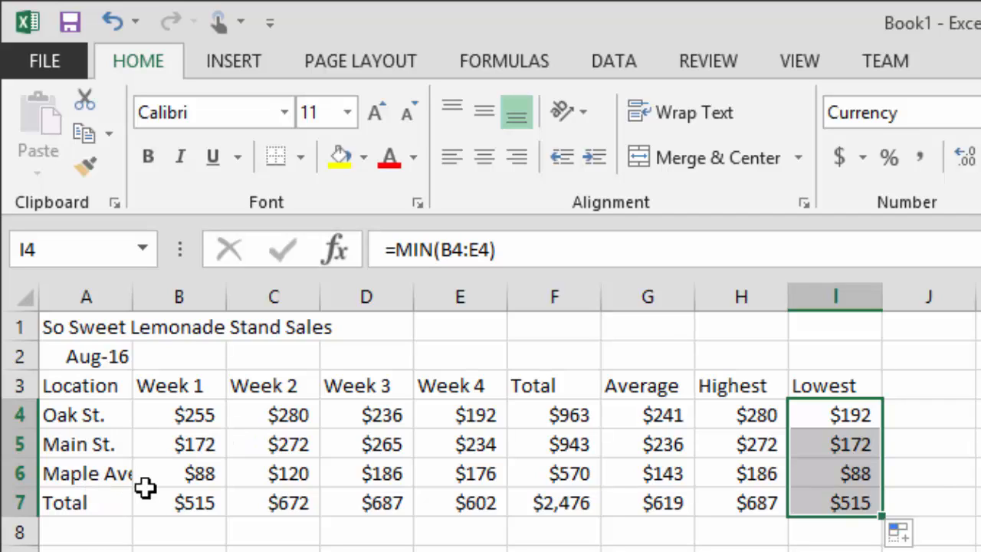
Step: Examine the cut-off Maple Ave. label in A6 and the contents of the neighbouring cell B6
left_click(84, 473)
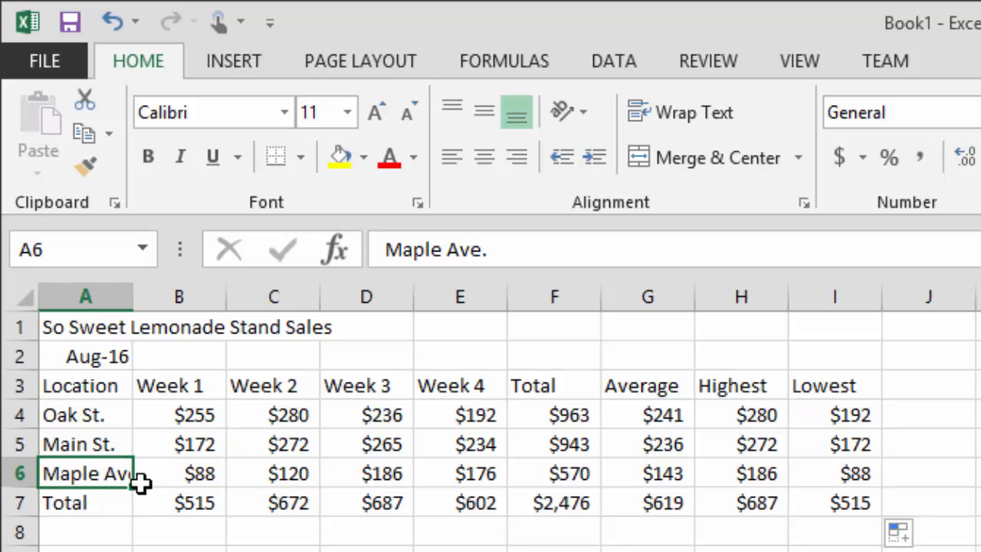
left_click(176, 468)
left_click(92, 467)
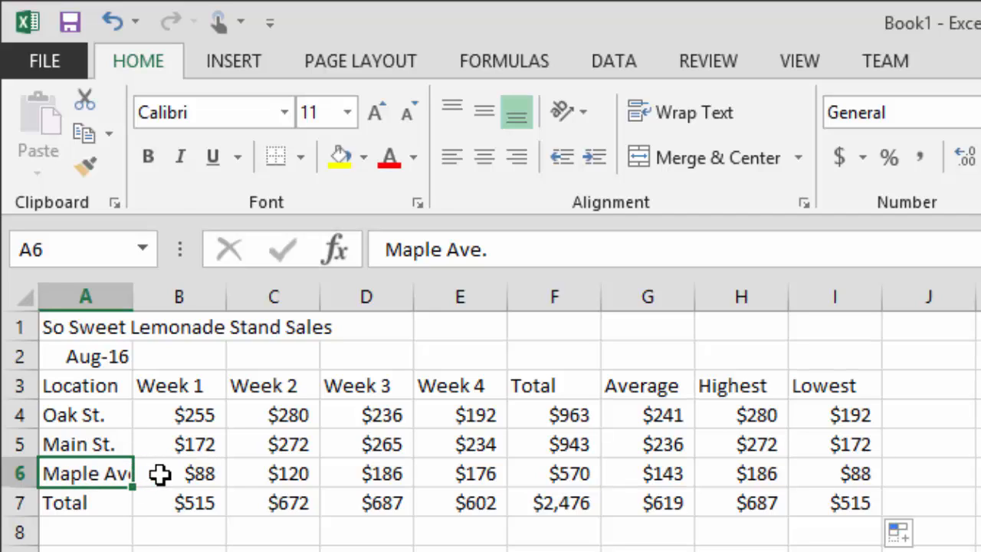
left_click(193, 472)
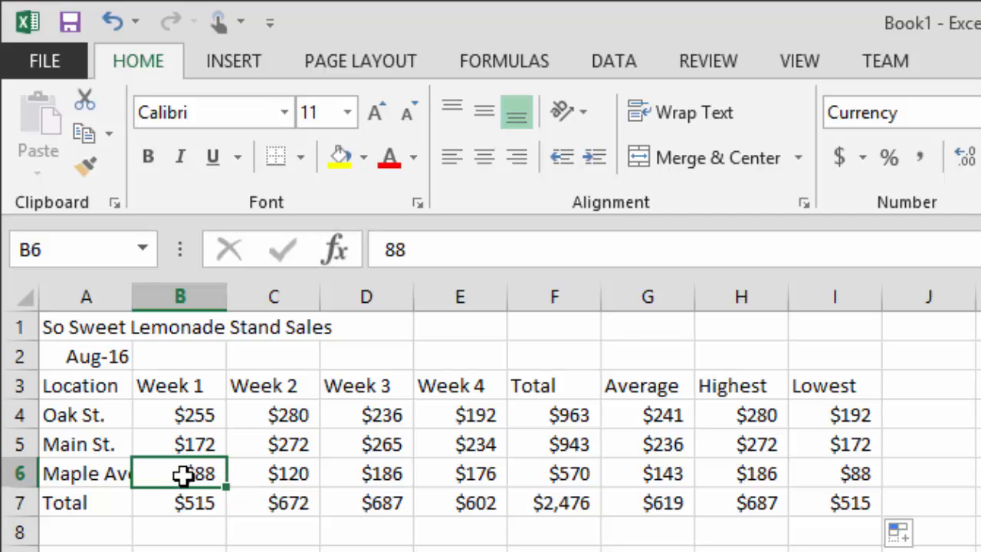
left_click(116, 472)
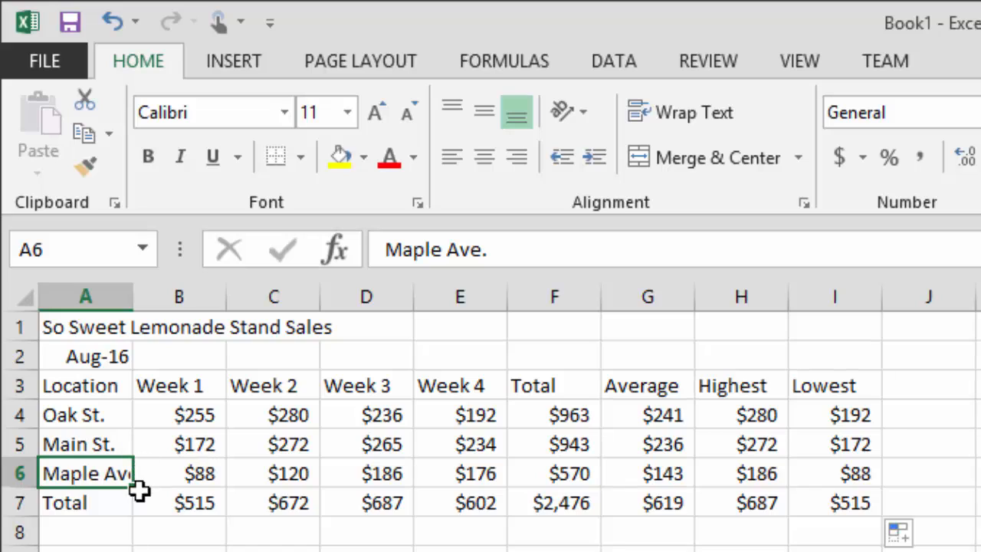
left_click(187, 473)
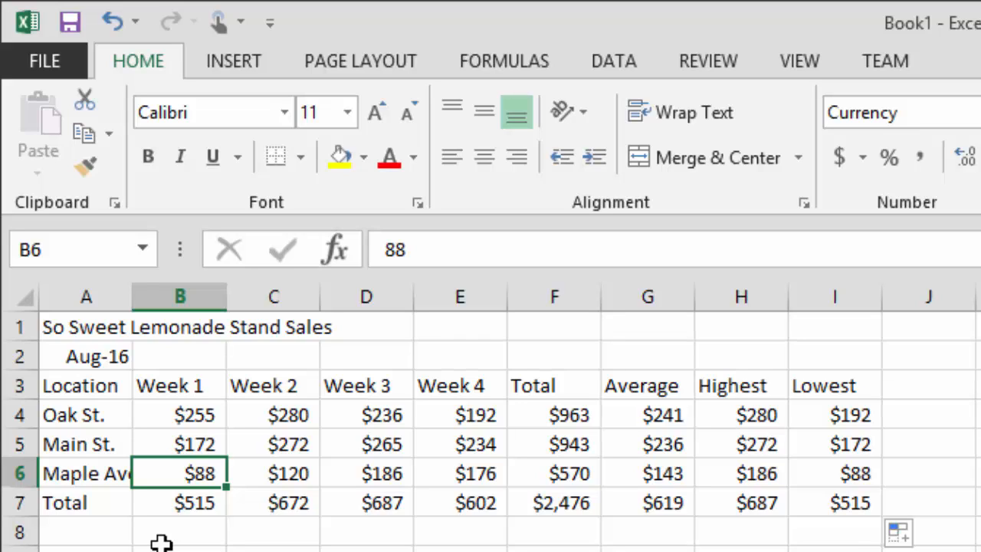
Step: Insert a 2-D line chart with markers from the location and weekly sales data in A3:E6
left_click(89, 388)
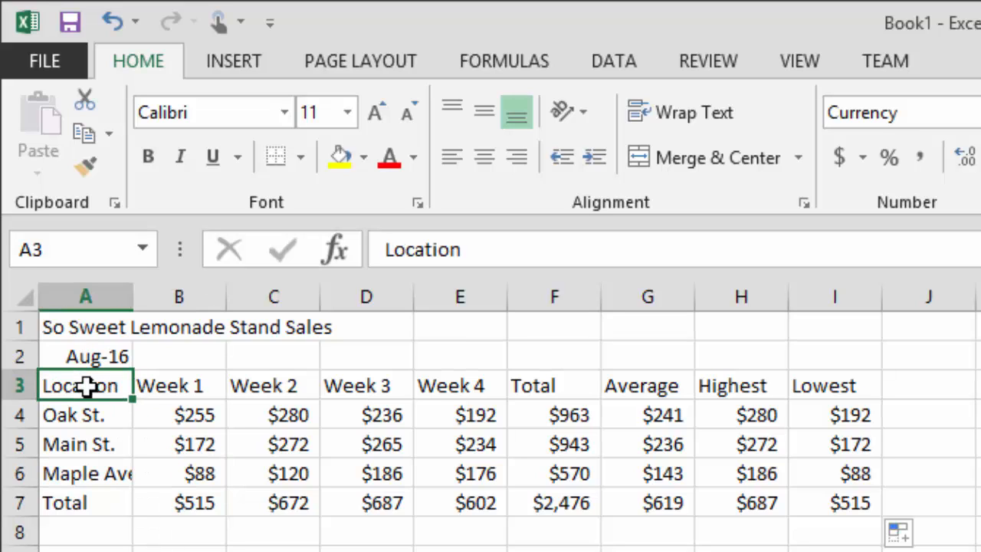
left_click_drag(89, 387, 465, 466)
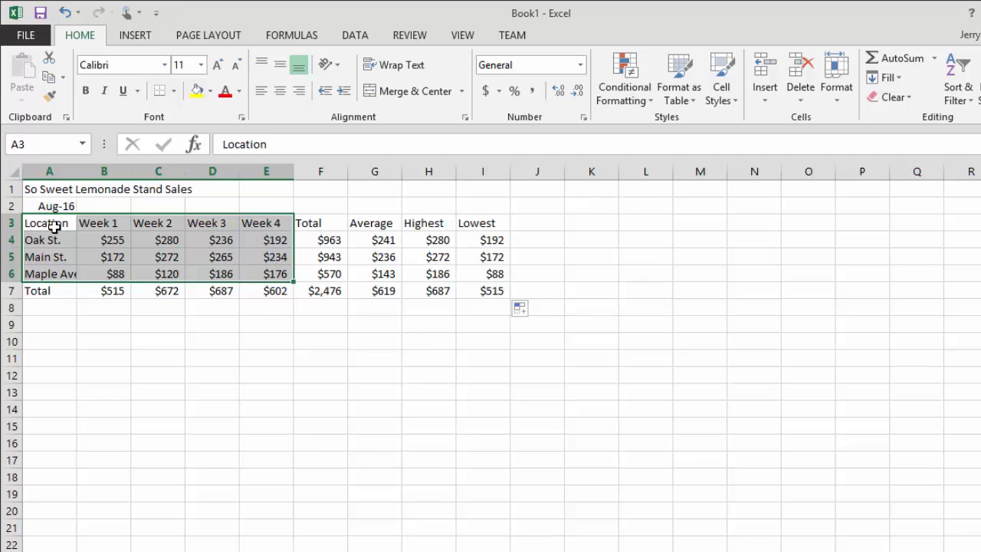
mouse_move(251, 268)
left_click(124, 39)
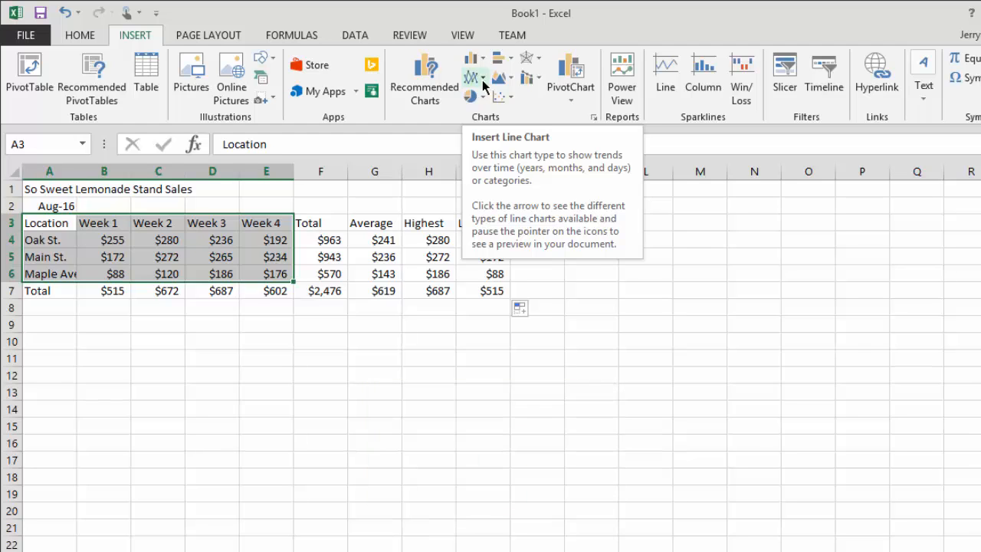
left_click(483, 79)
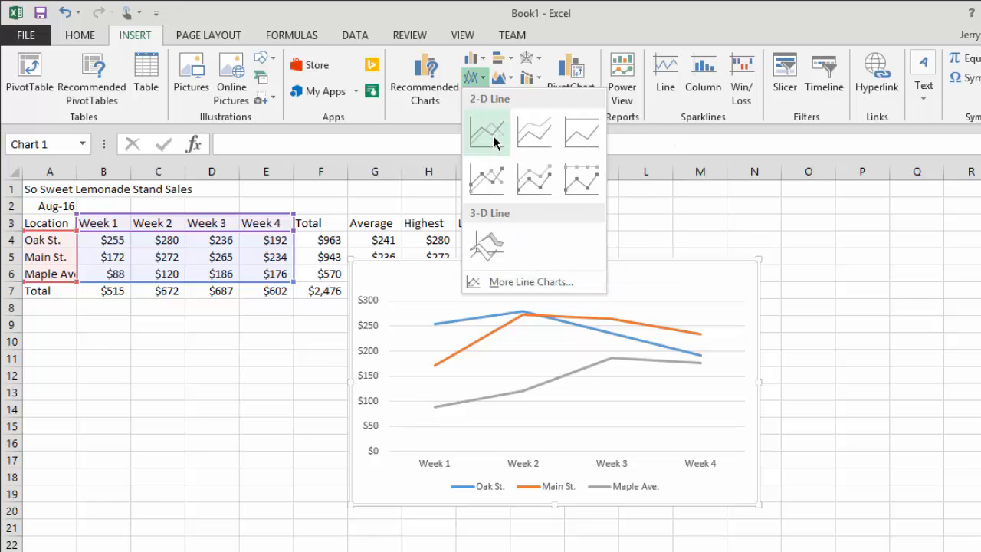
left_click(494, 178)
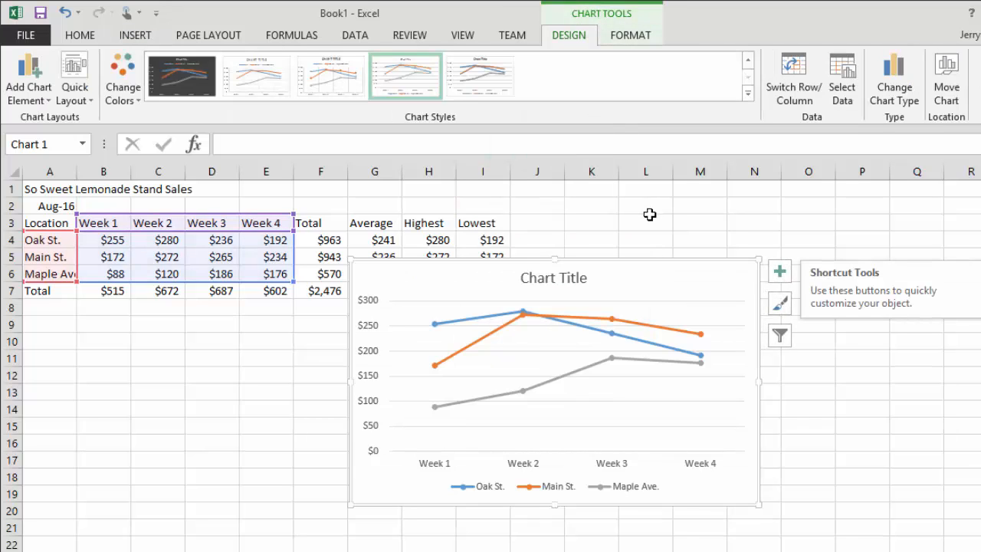
Step: Replace the line chart's placeholder title with So Sweet Lemonade Stand Sales
left_click(554, 276)
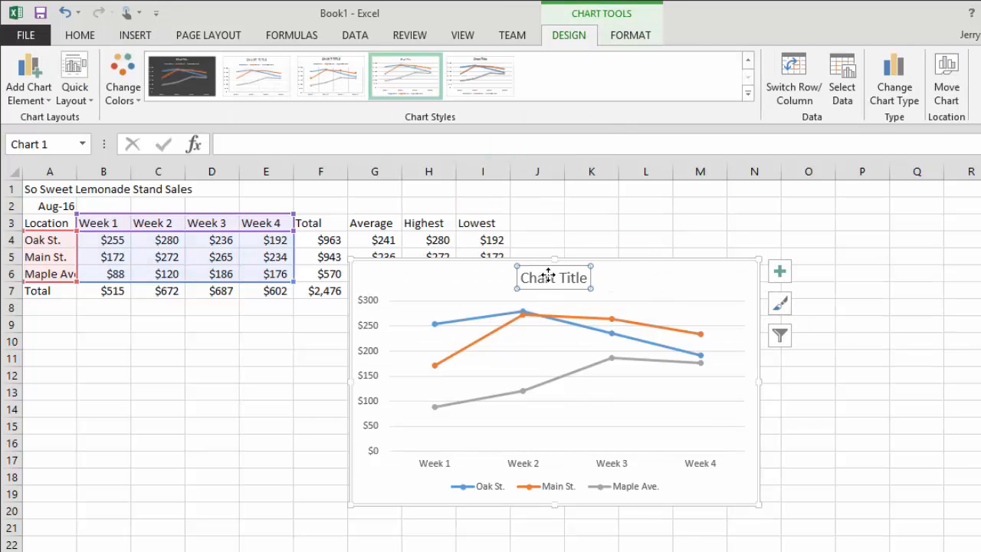
triple_click(548, 276)
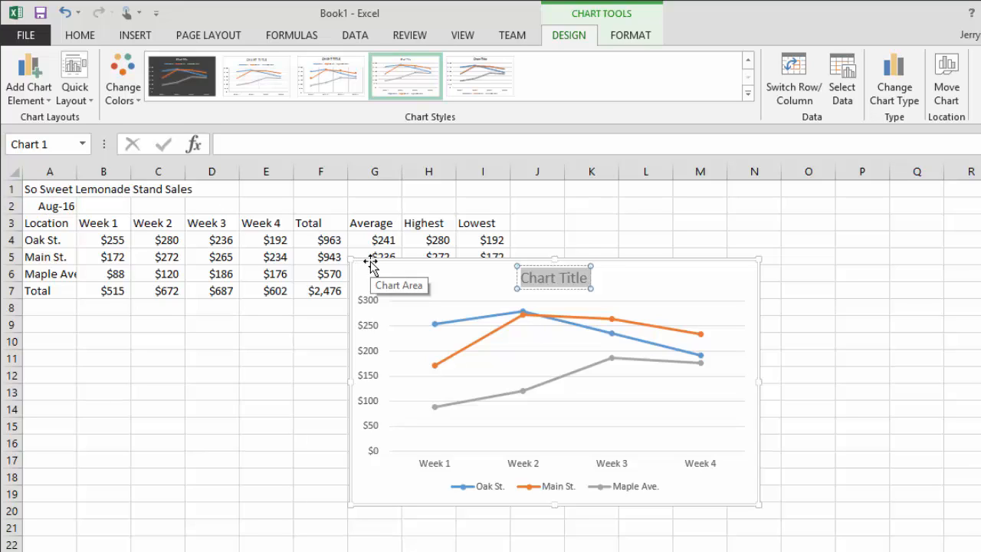
type("So W")
key("BackSpace")
type("Sweet")
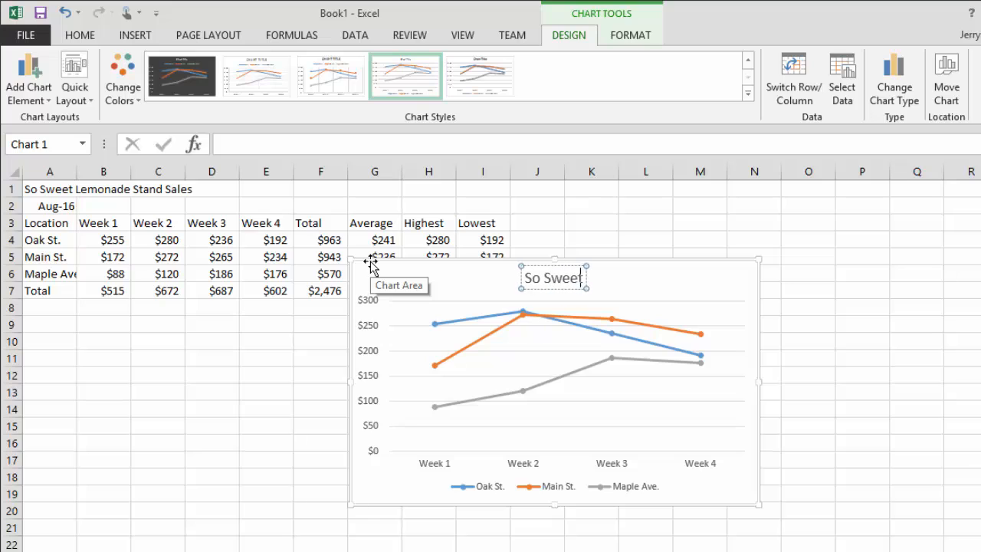
type(" Lemonda")
key("BackSpace")
key("BackSpace")
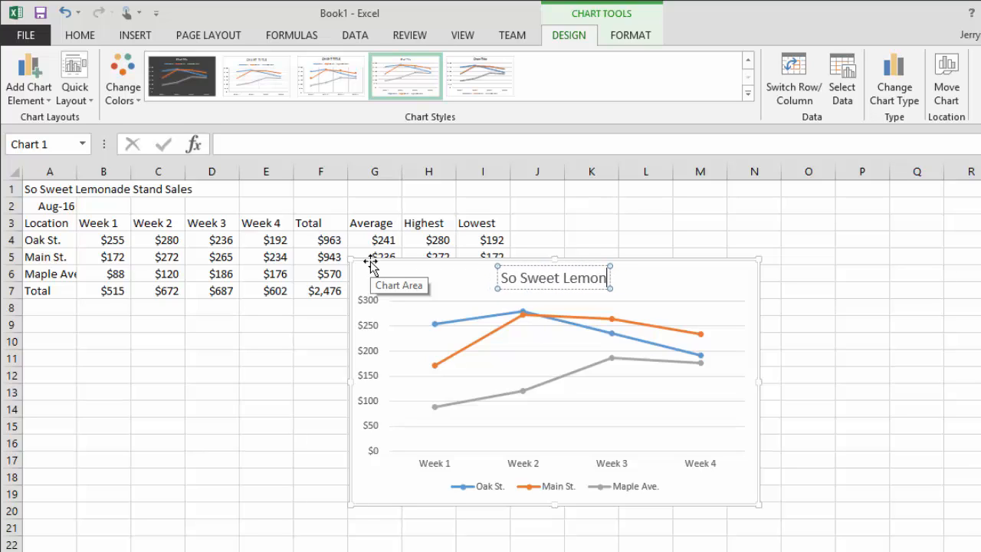
type("ade Stand")
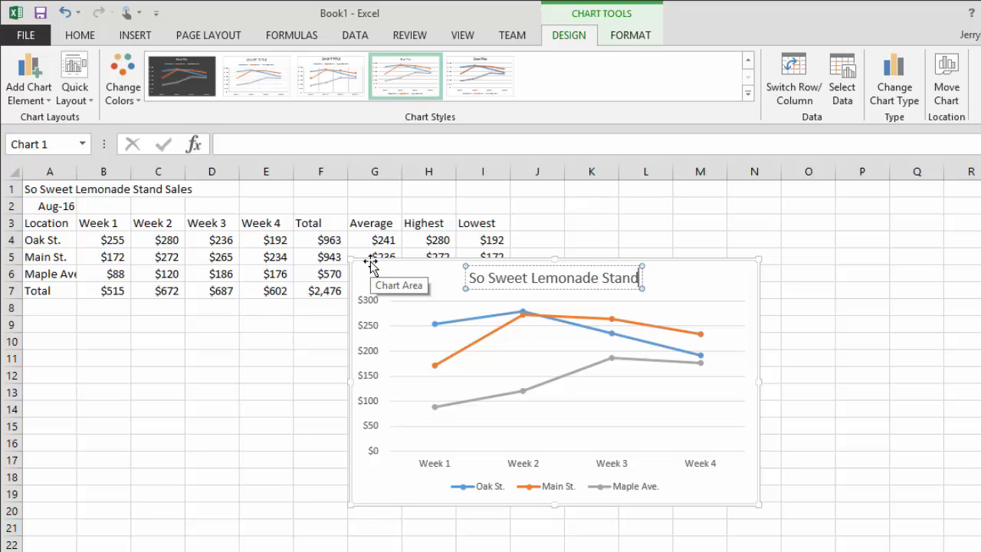
type(" Sales for")
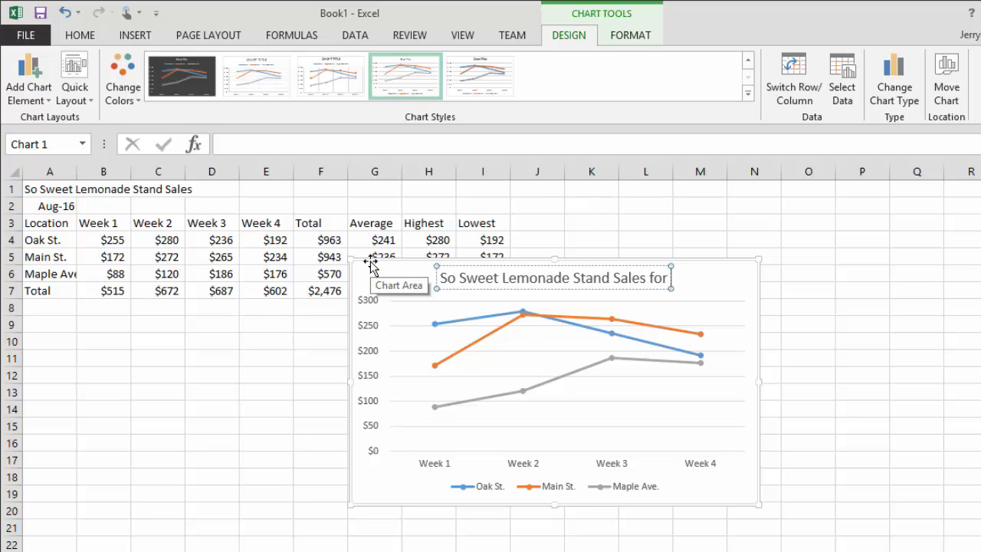
key("BackSpace")
key("BackSpace")
key("BackSpace")
key("BackSpace")
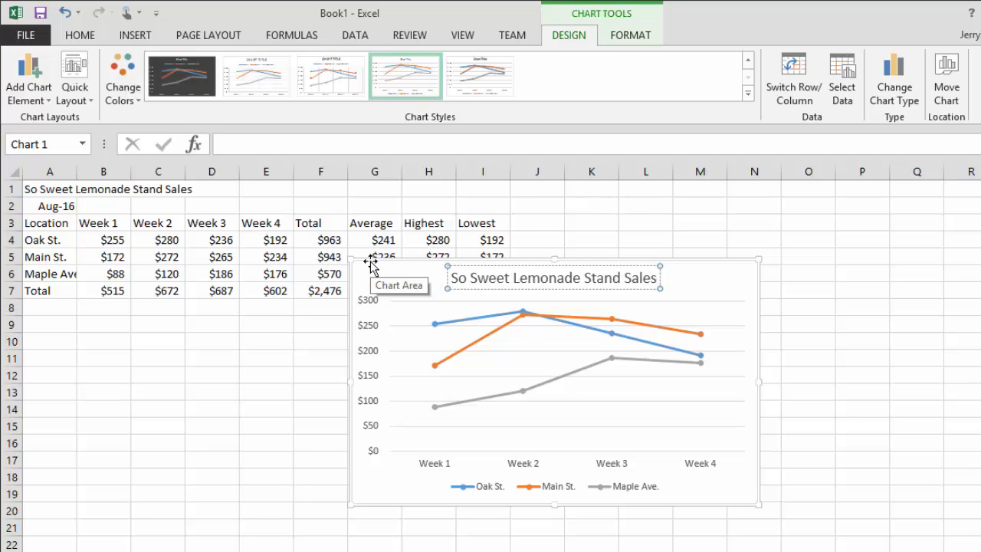
Step: Add August 2016 as a second line of the line chart's title and move the chart directly below the data table
key("Return")
type("u")
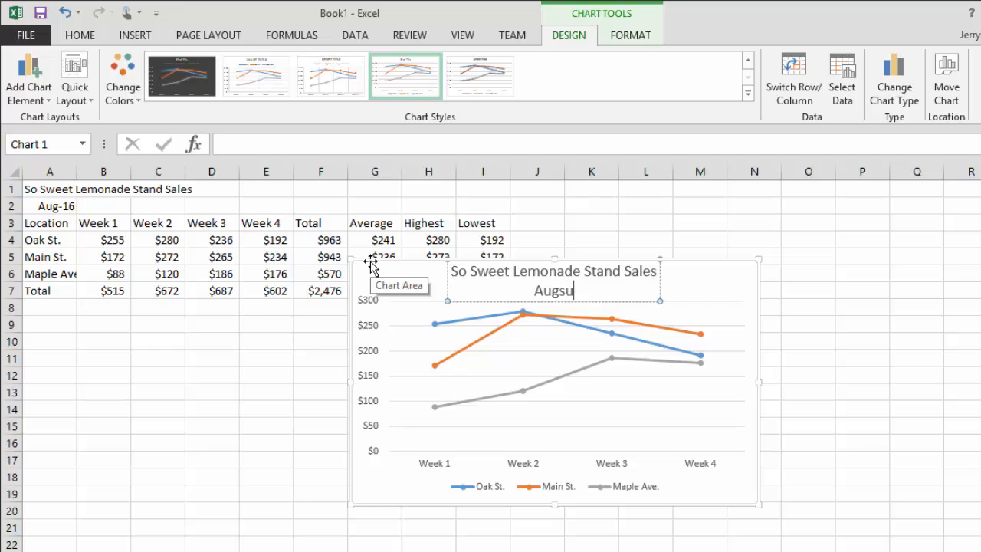
type("st 2016")
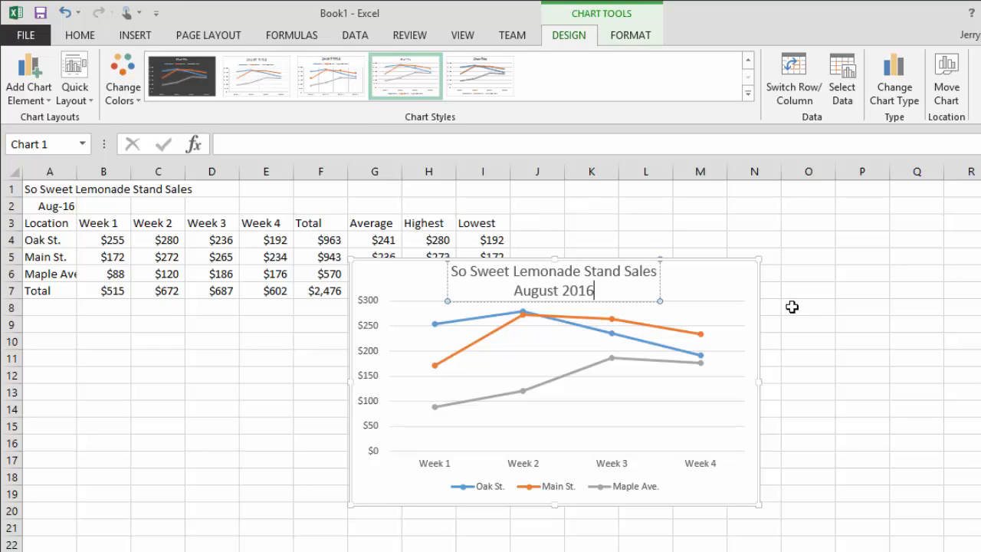
left_click(797, 304)
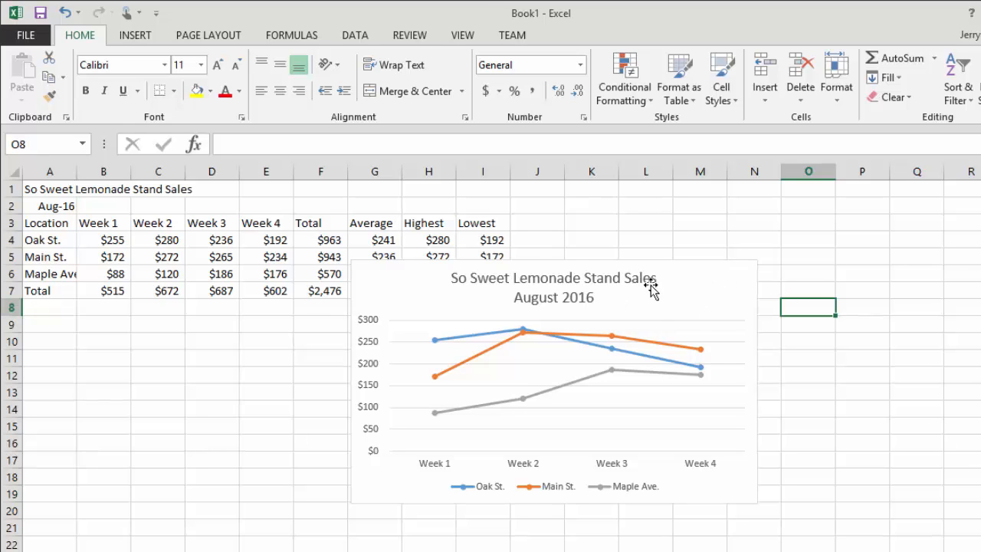
left_click_drag(705, 281, 388, 324)
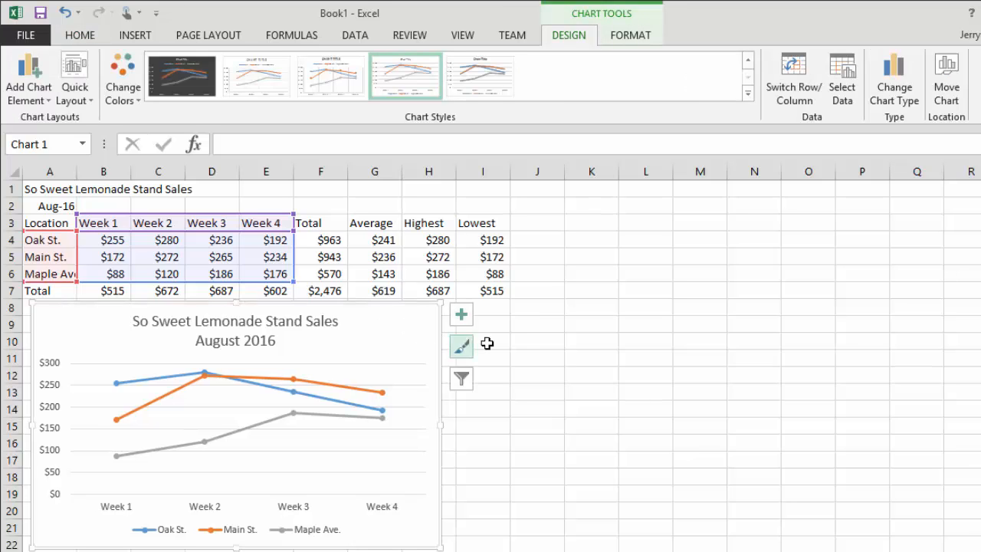
left_click(590, 360)
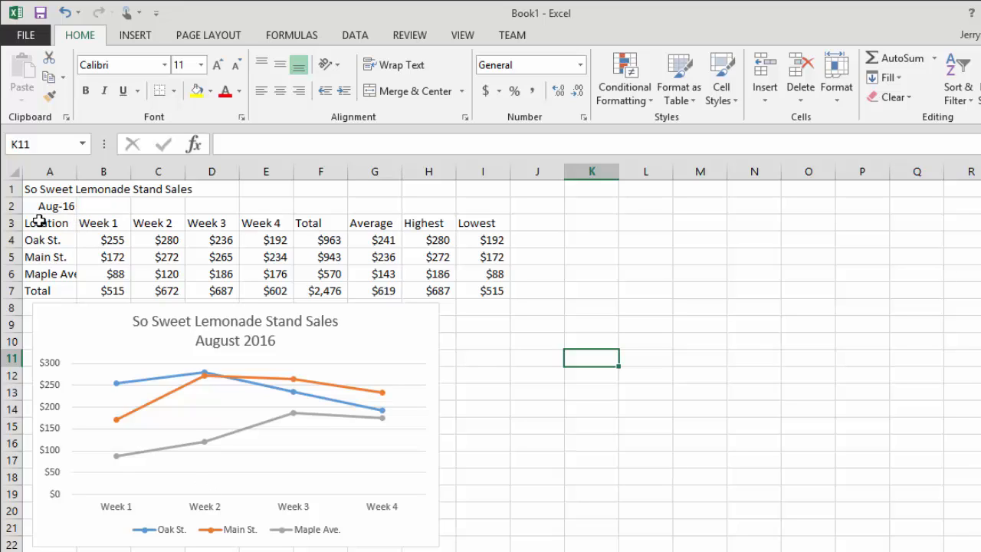
Step: Insert a 2-D clustered column chart from A3:E6 and place it beside the line chart, below the data table
left_click_drag(39, 222, 292, 287)
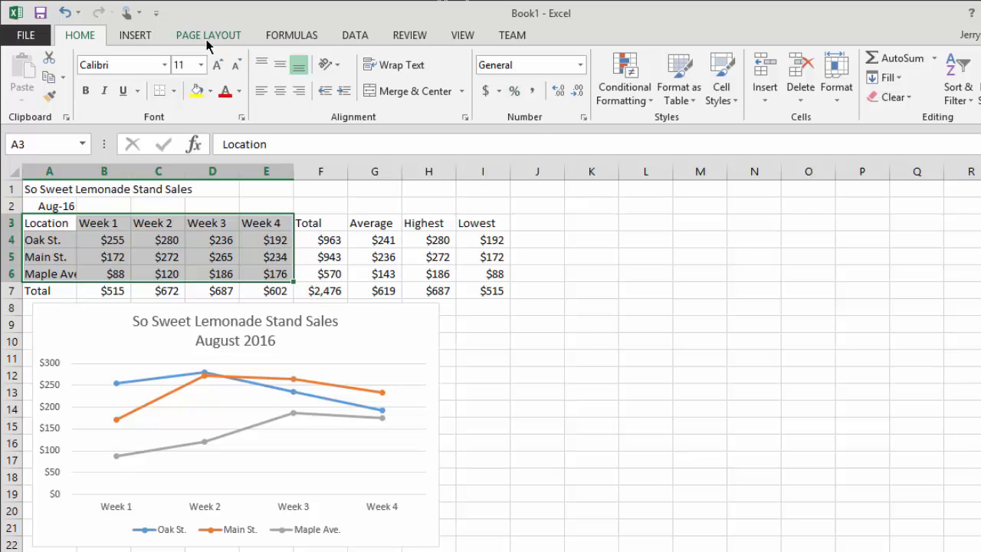
left_click(135, 35)
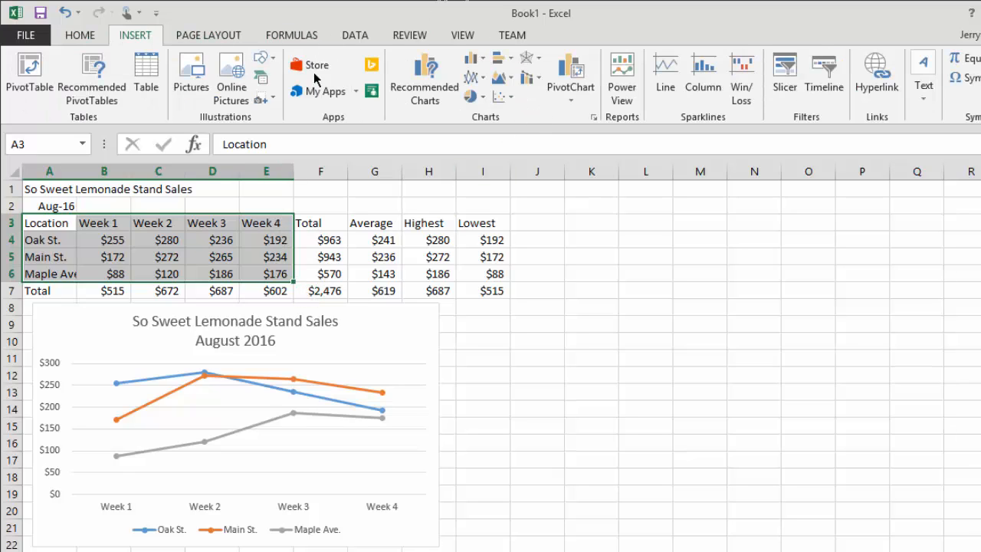
left_click(469, 61)
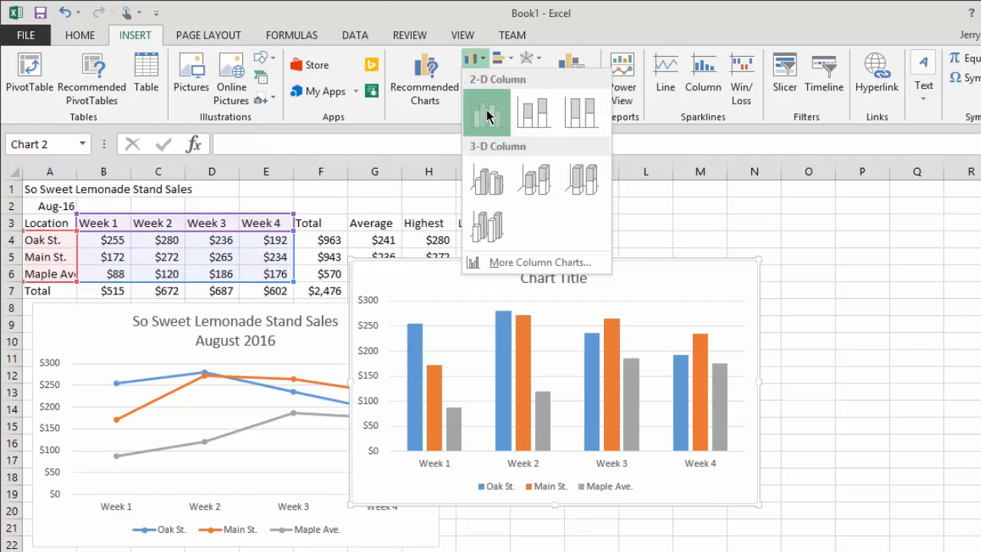
left_click(488, 115)
mouse_move(637, 278)
left_mouse_down()
mouse_move(730, 336)
mouse_move(756, 315)
mouse_move(735, 317)
left_mouse_up()
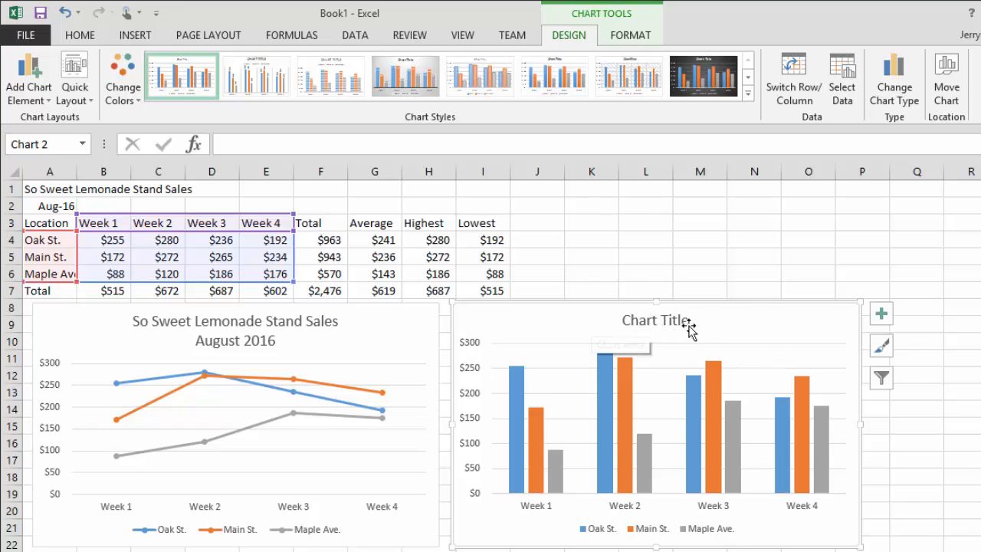
Step: Title the column chart So Sweet Lemonade Stand Sales with August 2016 on a second line
left_click(653, 321)
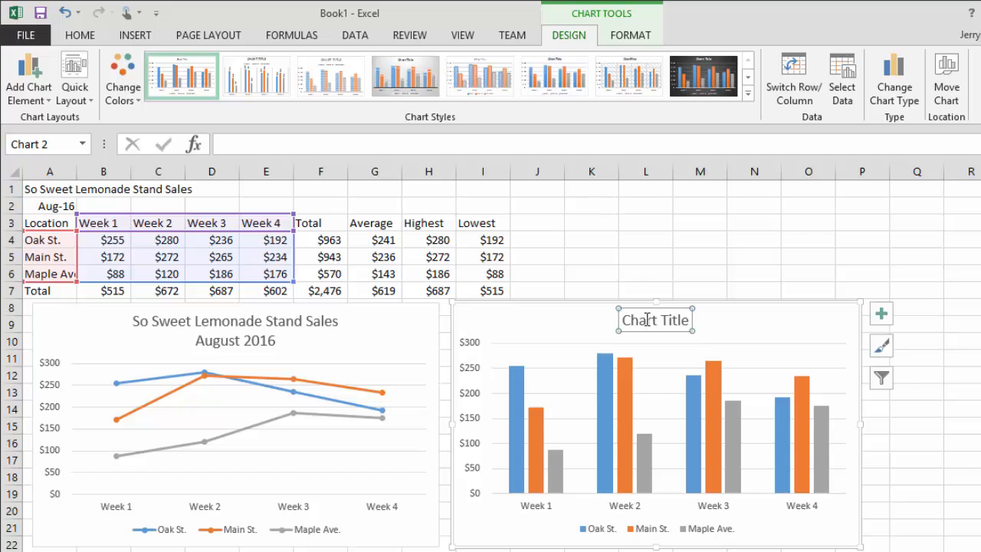
double_click(648, 320)
left_click(620, 321)
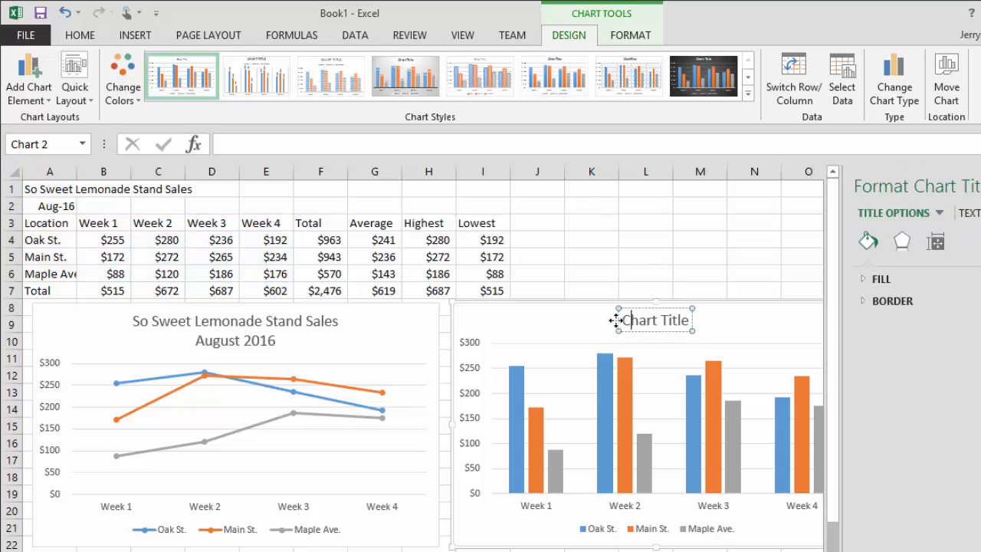
left_click_drag(624, 320, 696, 322)
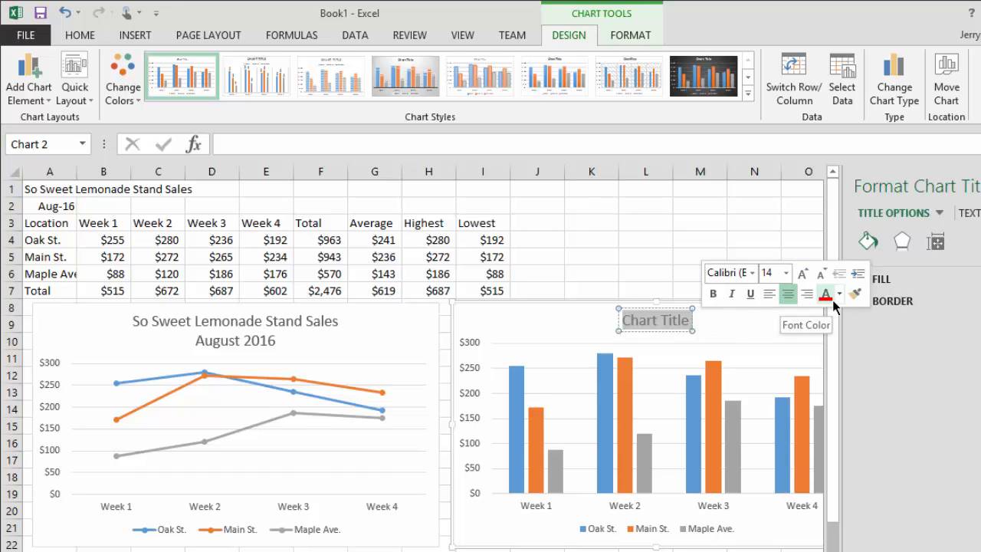
type("So")
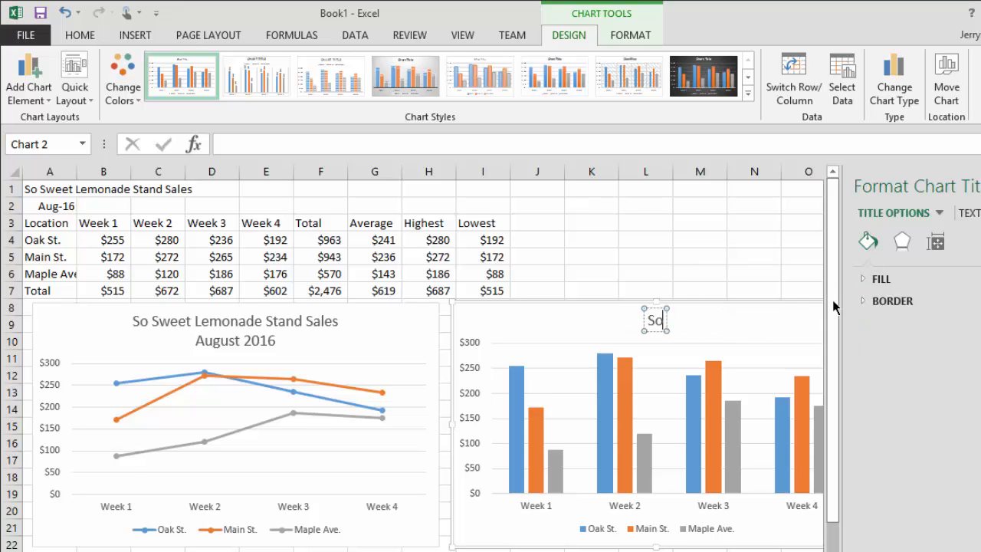
type(" Sweet Le")
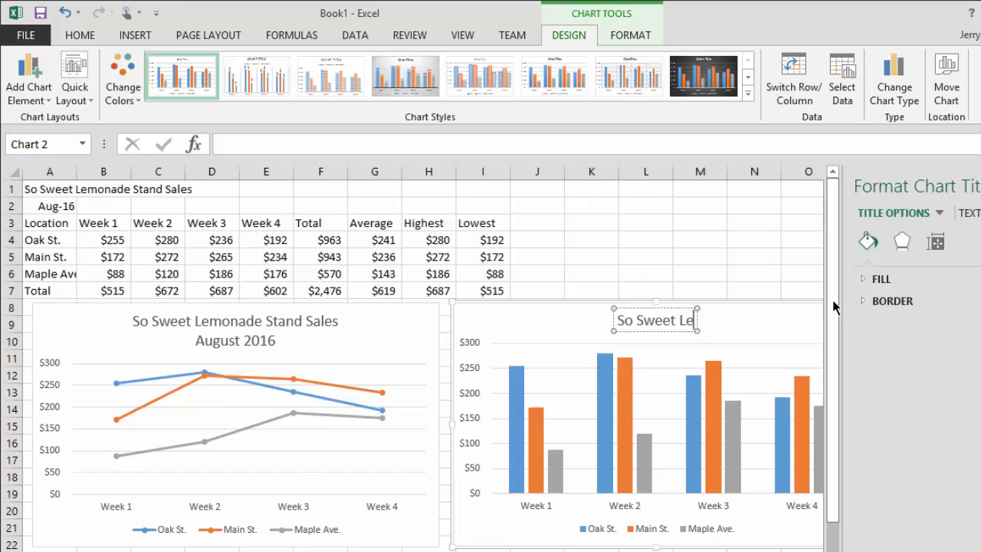
type("monade Stand Sales")
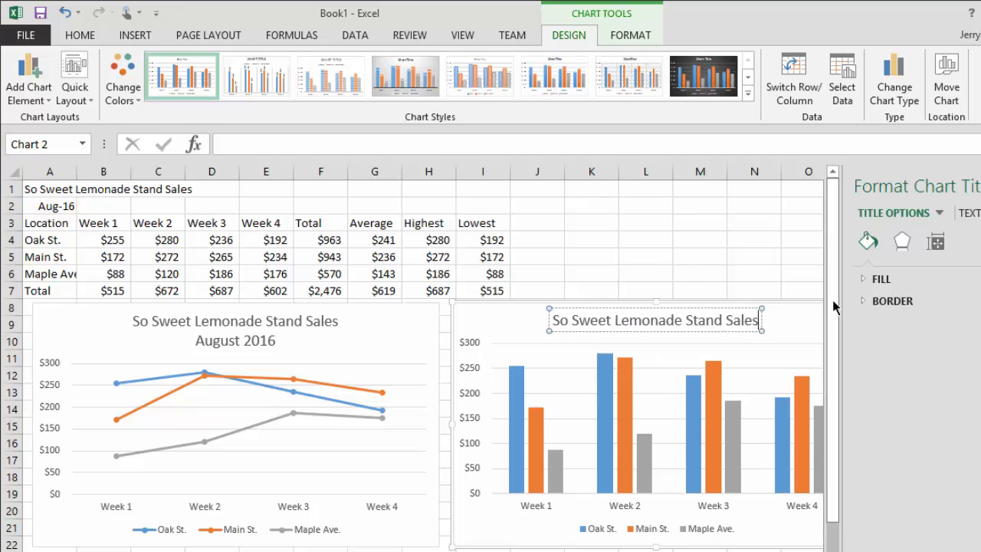
key("Return")
type("A")
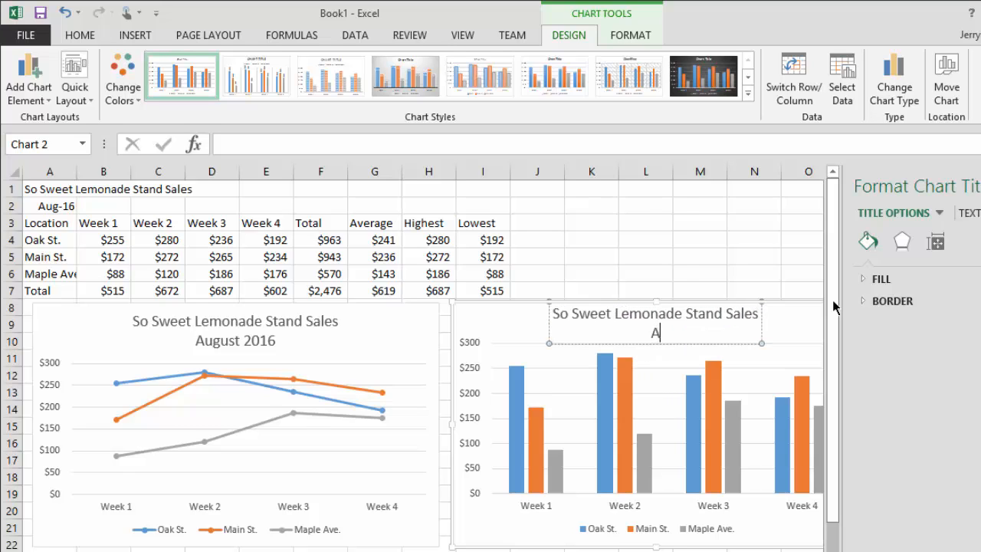
type("ugust 2016")
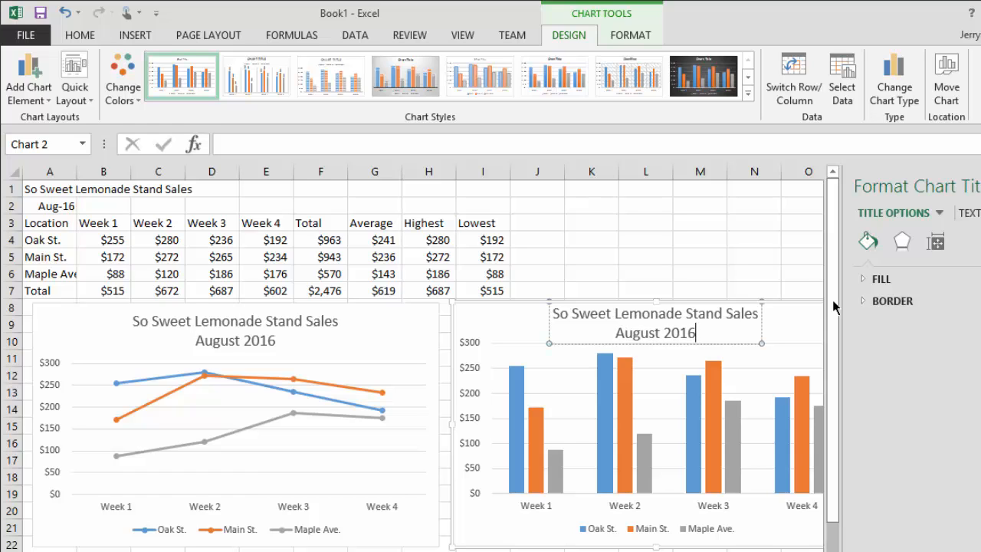
left_click(804, 243)
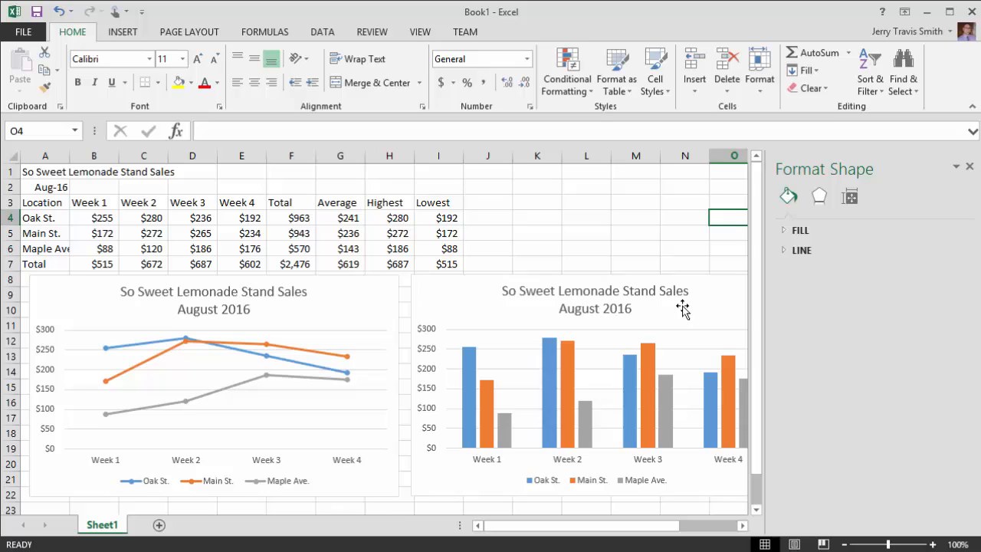
Step: Select the column chart and close its formatting pane to free up the worksheet area
left_click(728, 345)
left_click(471, 319)
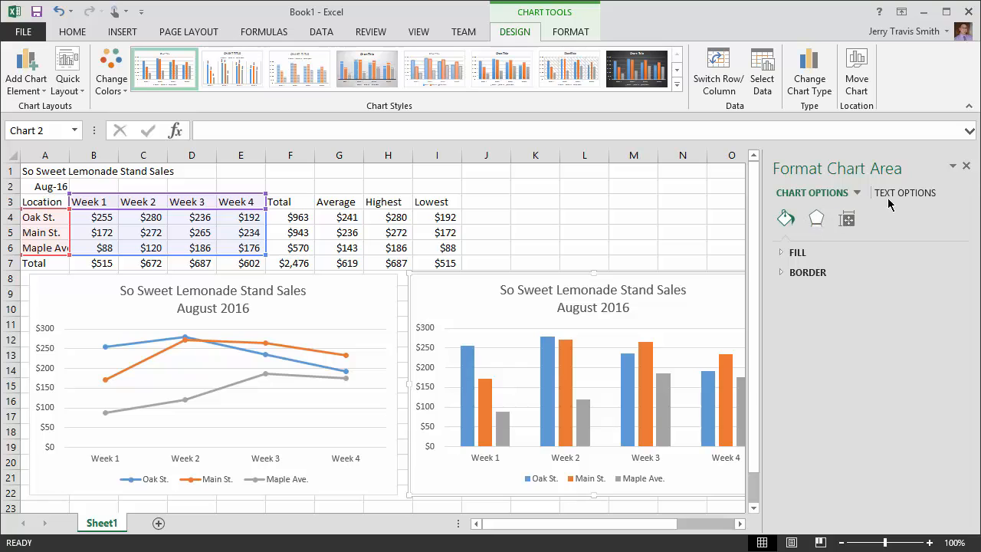
left_click(966, 167)
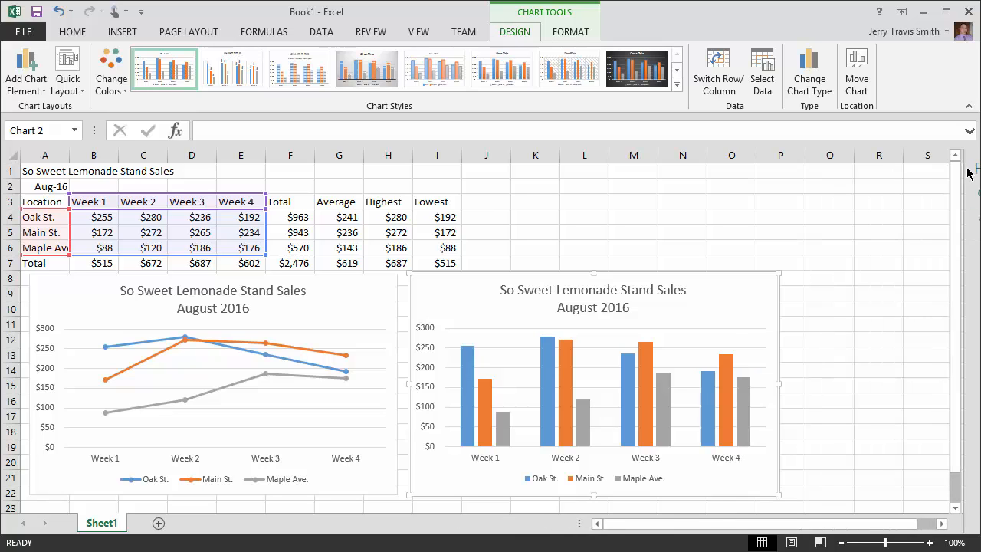